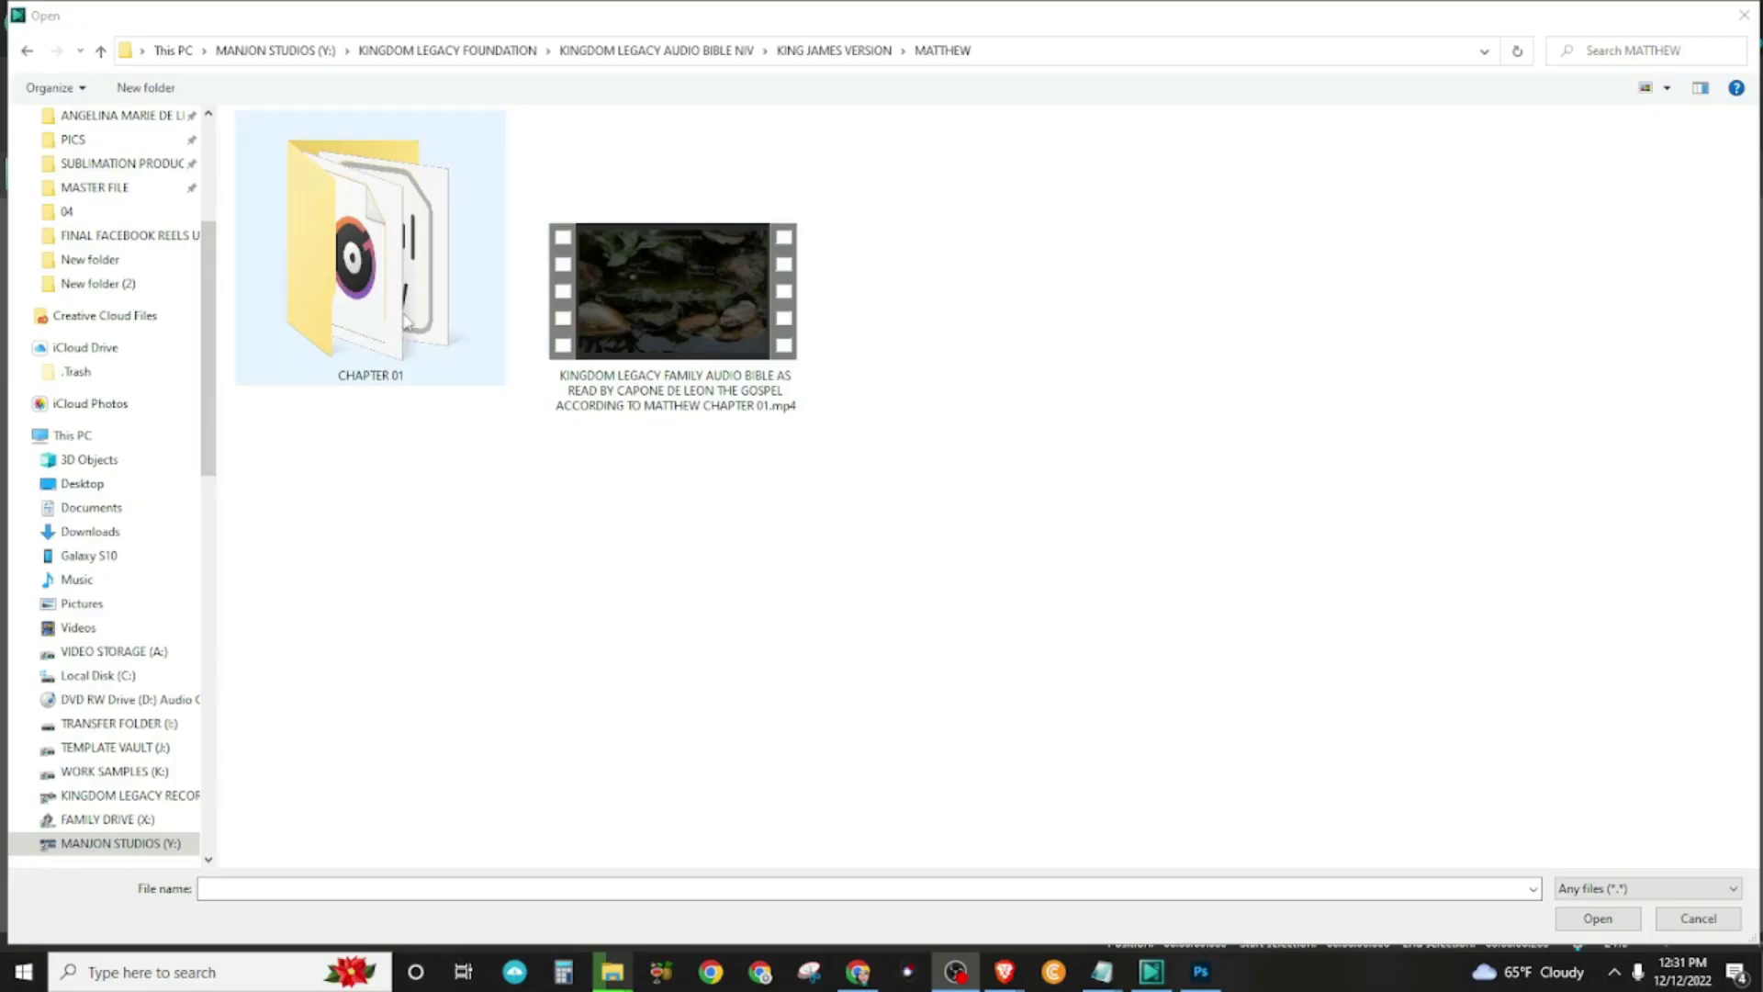
- Open the Matthew Chapter 01 family audio Bible project from the CHAPTER 01 folder, filtering for video project files (*.vproj)
click(349, 344)
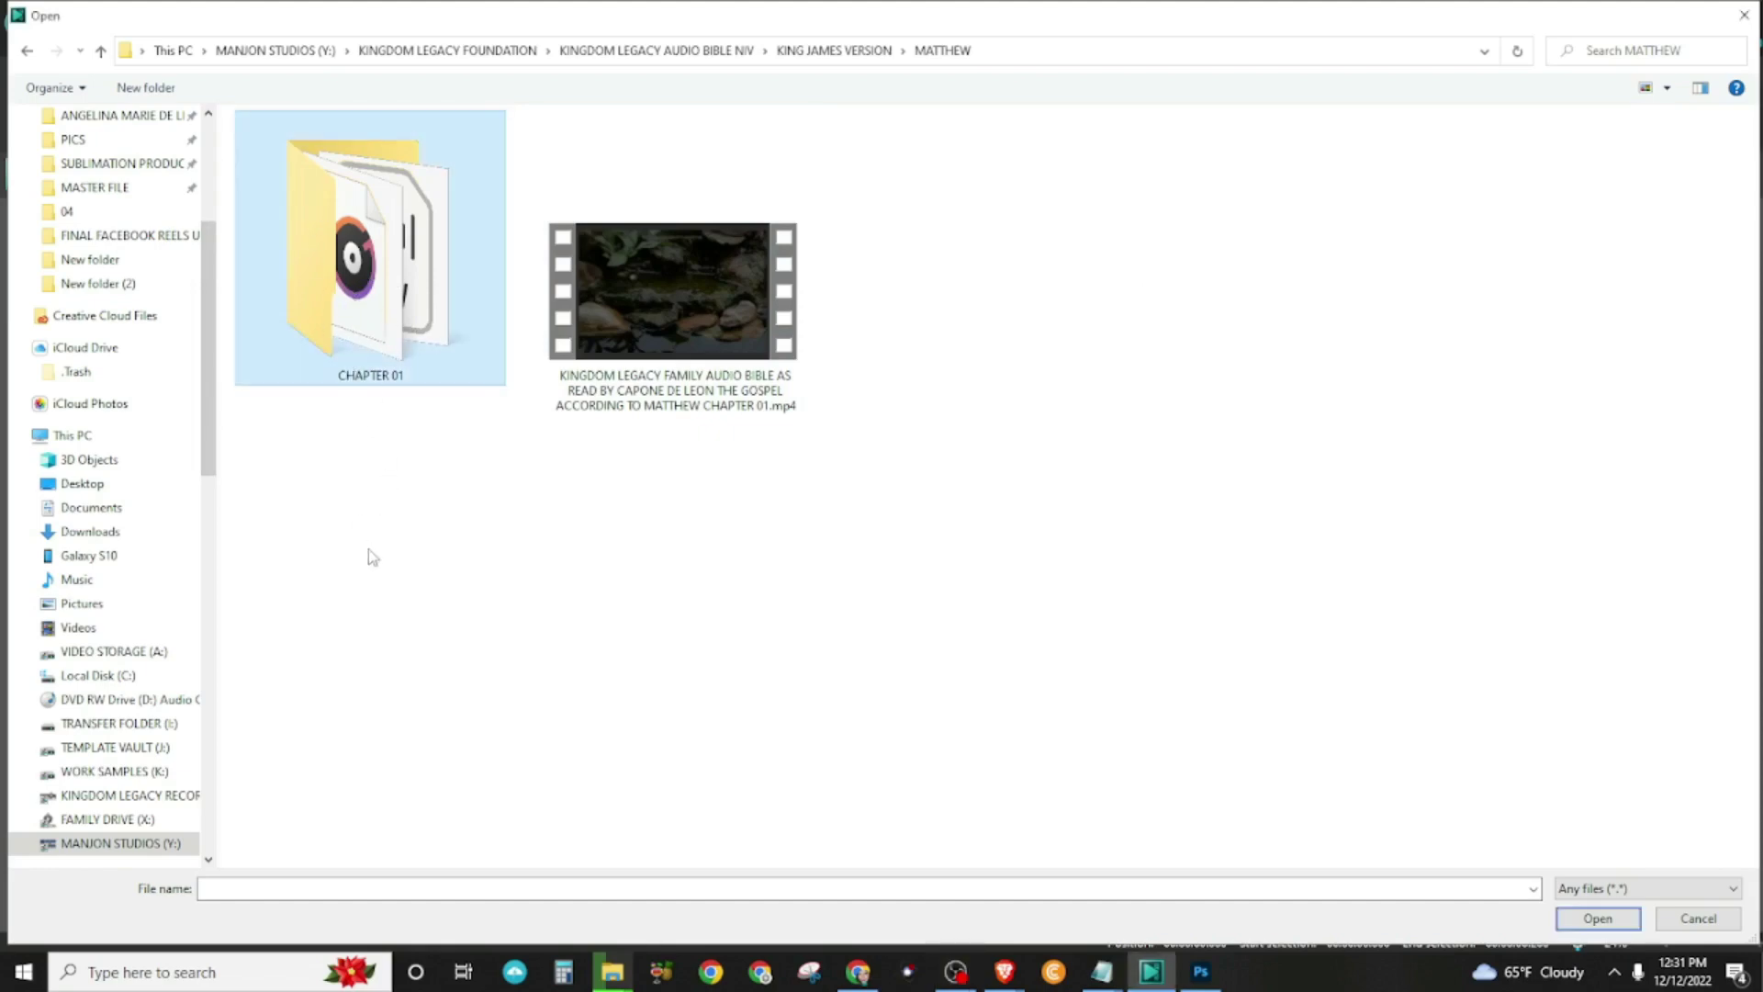
double_click(359, 312)
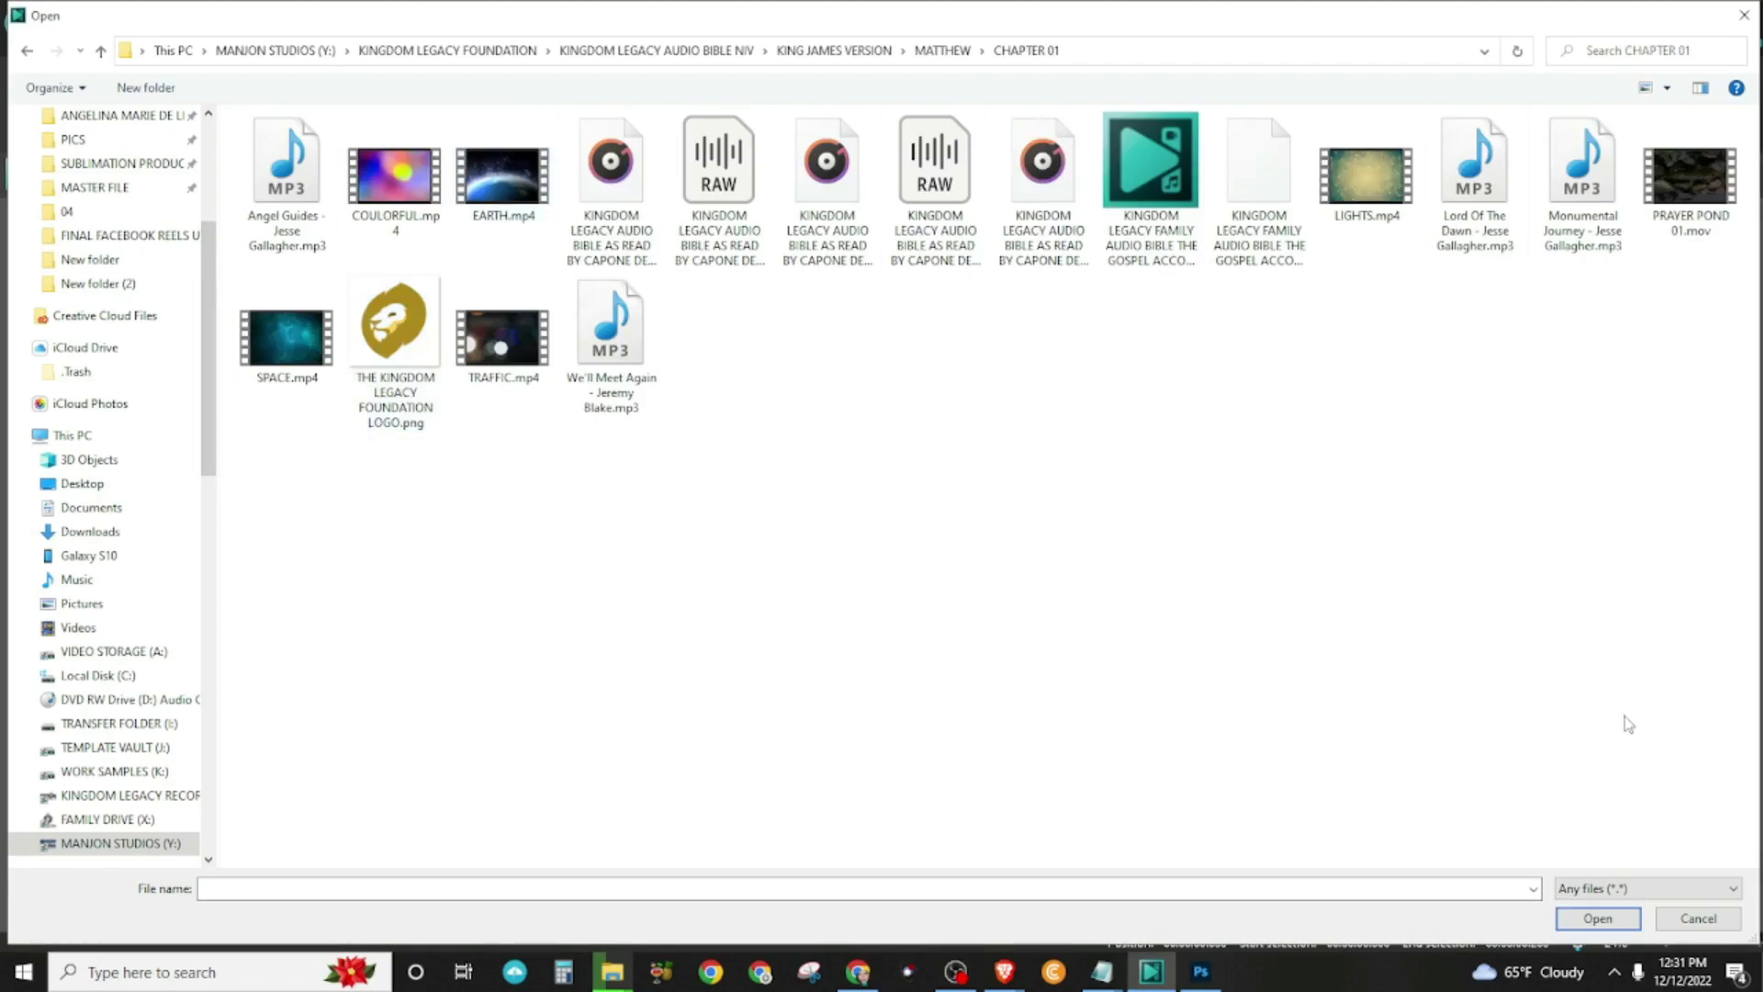
click(1613, 890)
click(1625, 908)
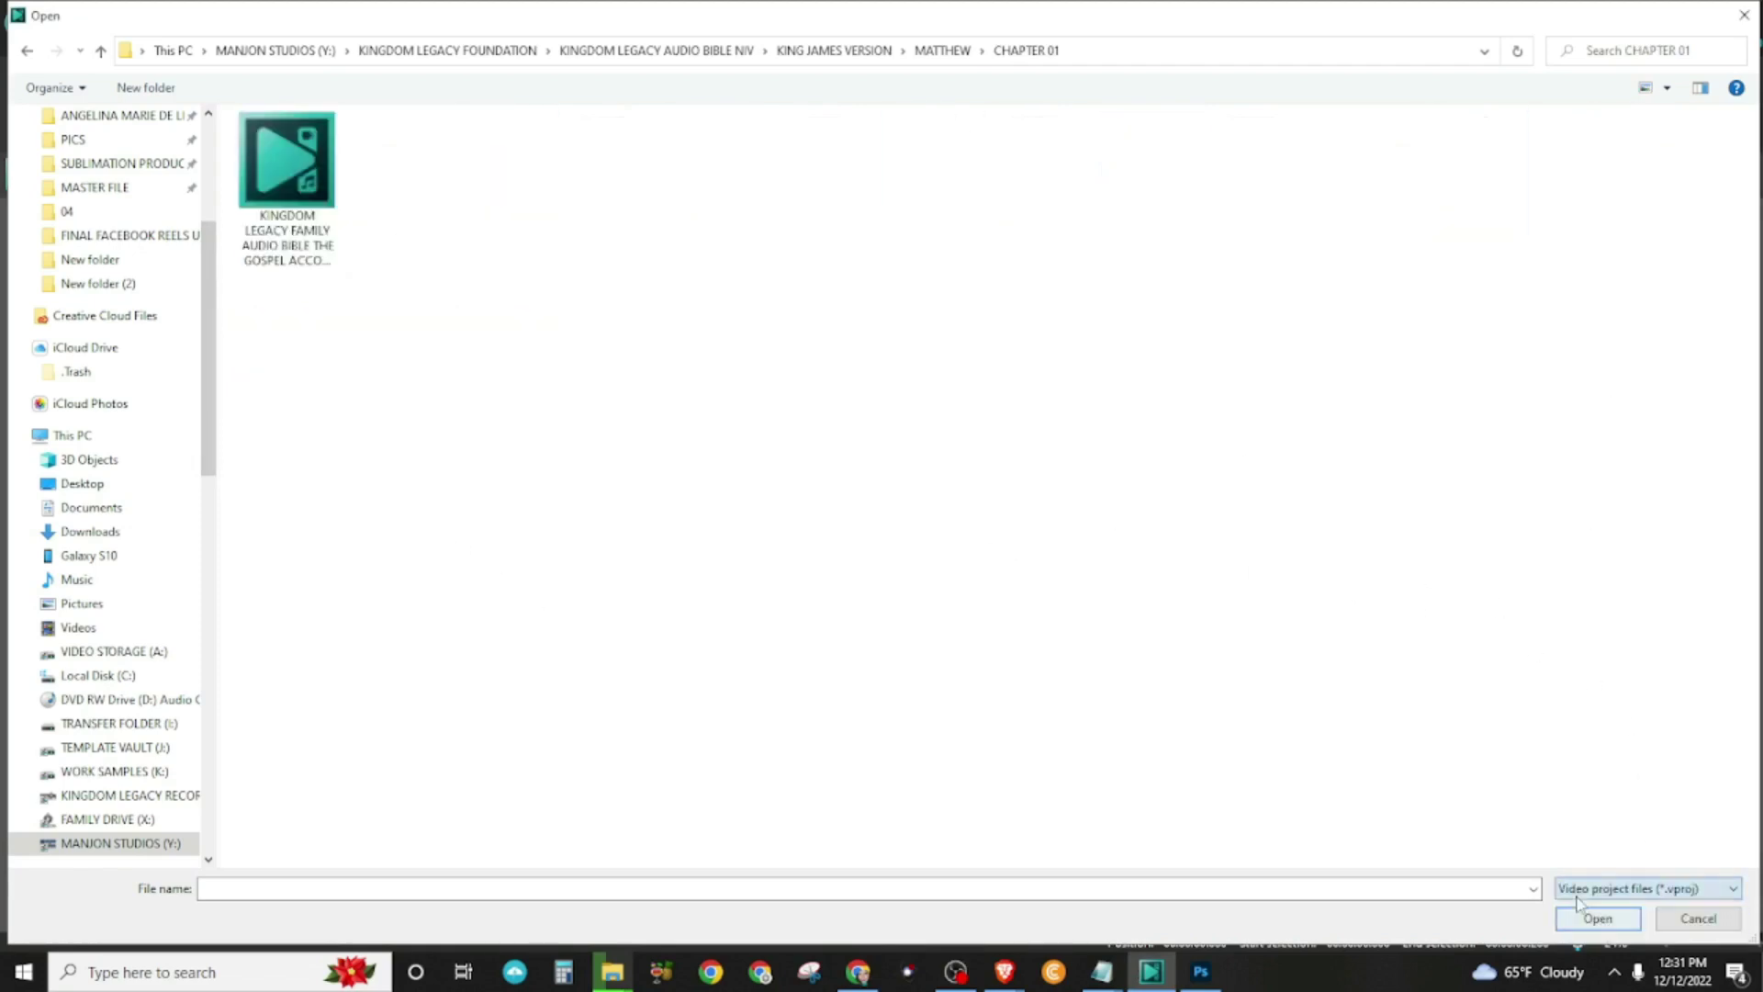
click(313, 187)
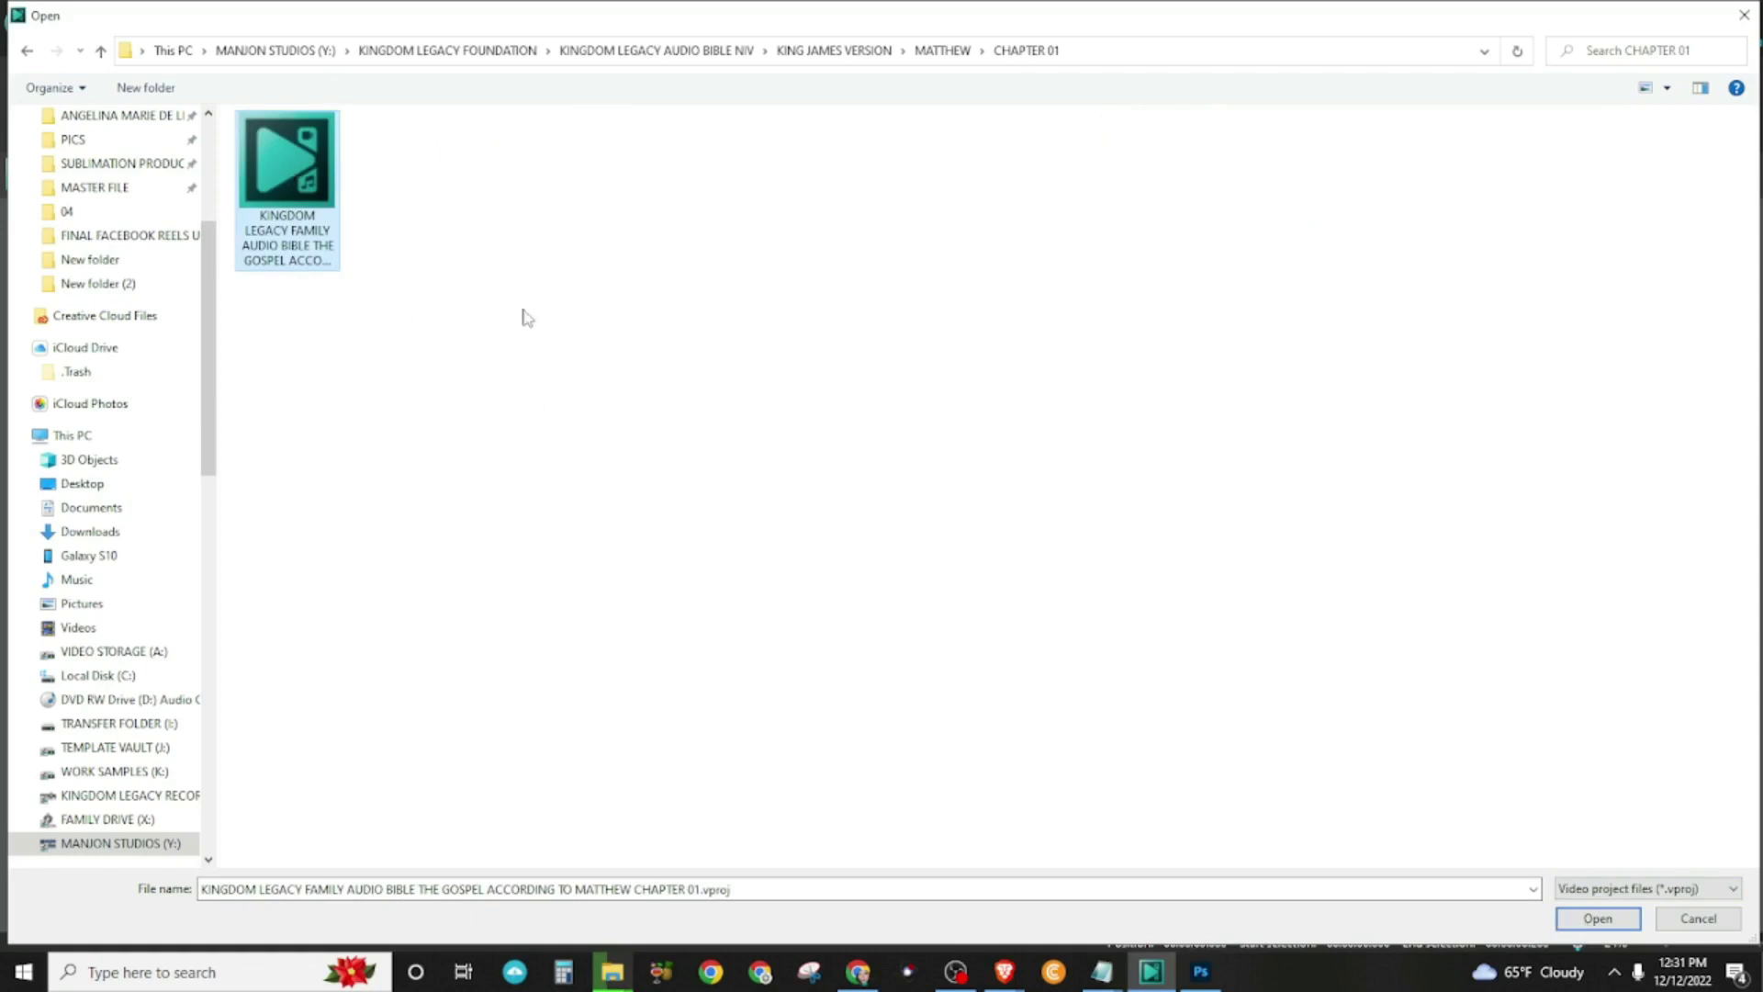
key(Return)
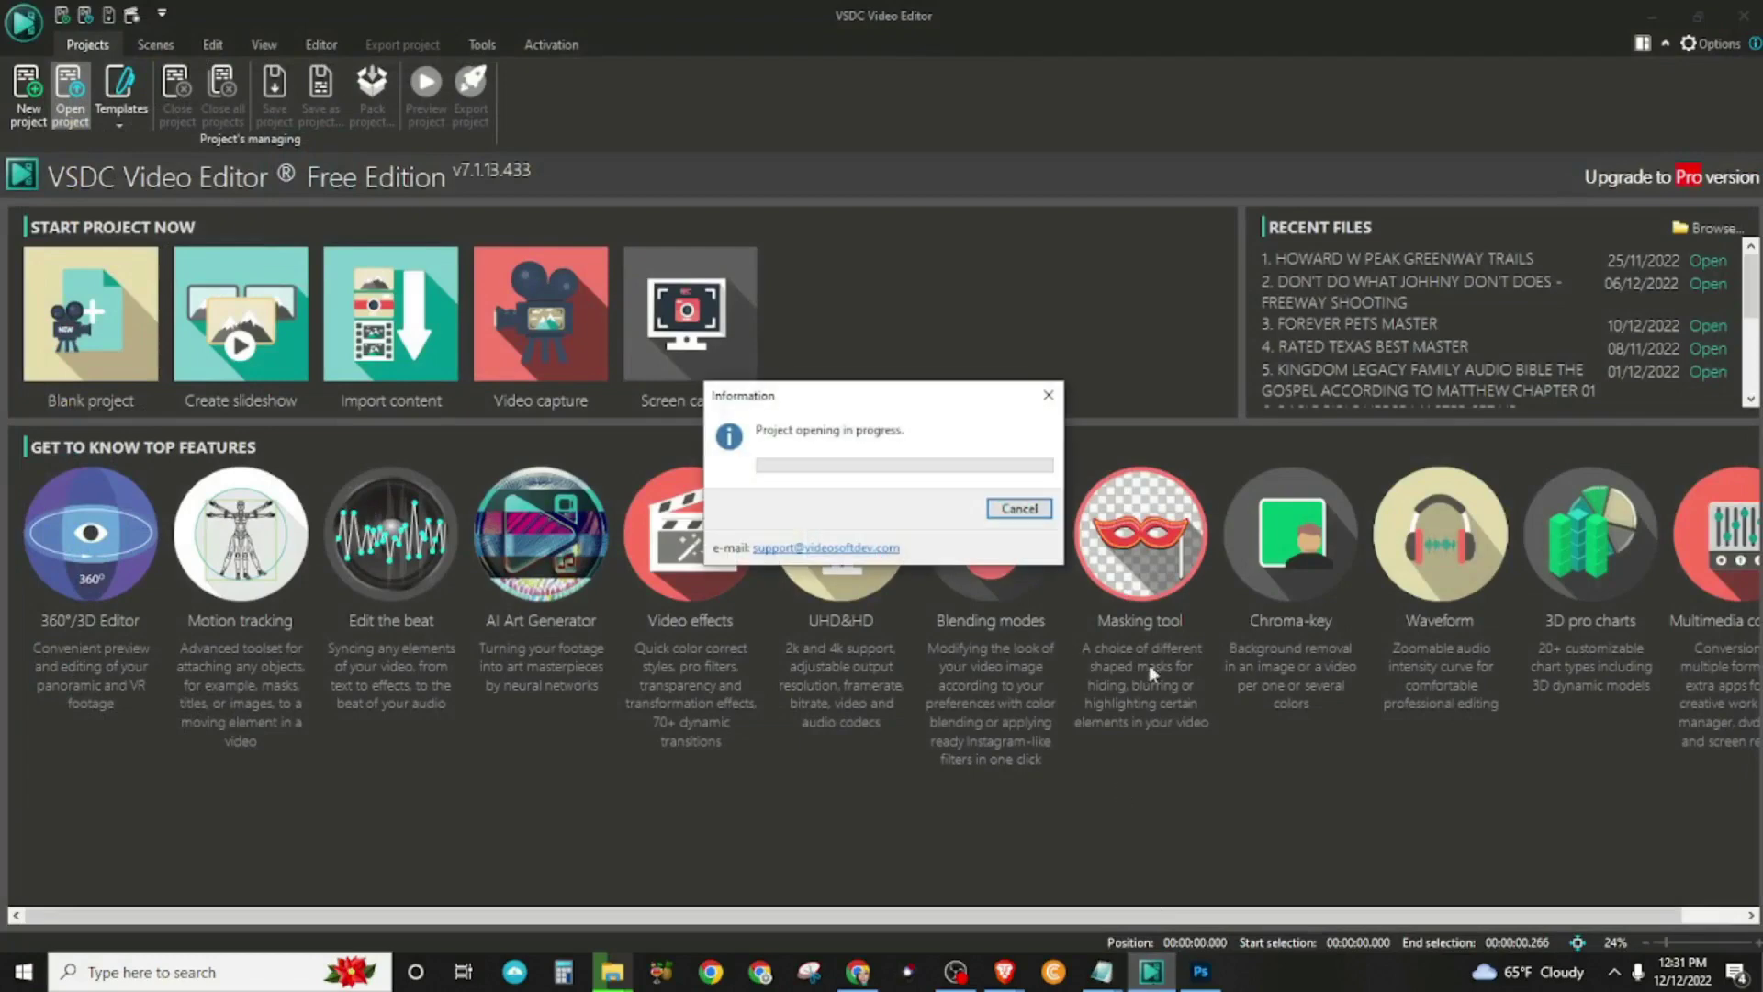
mouse_move(1152, 972)
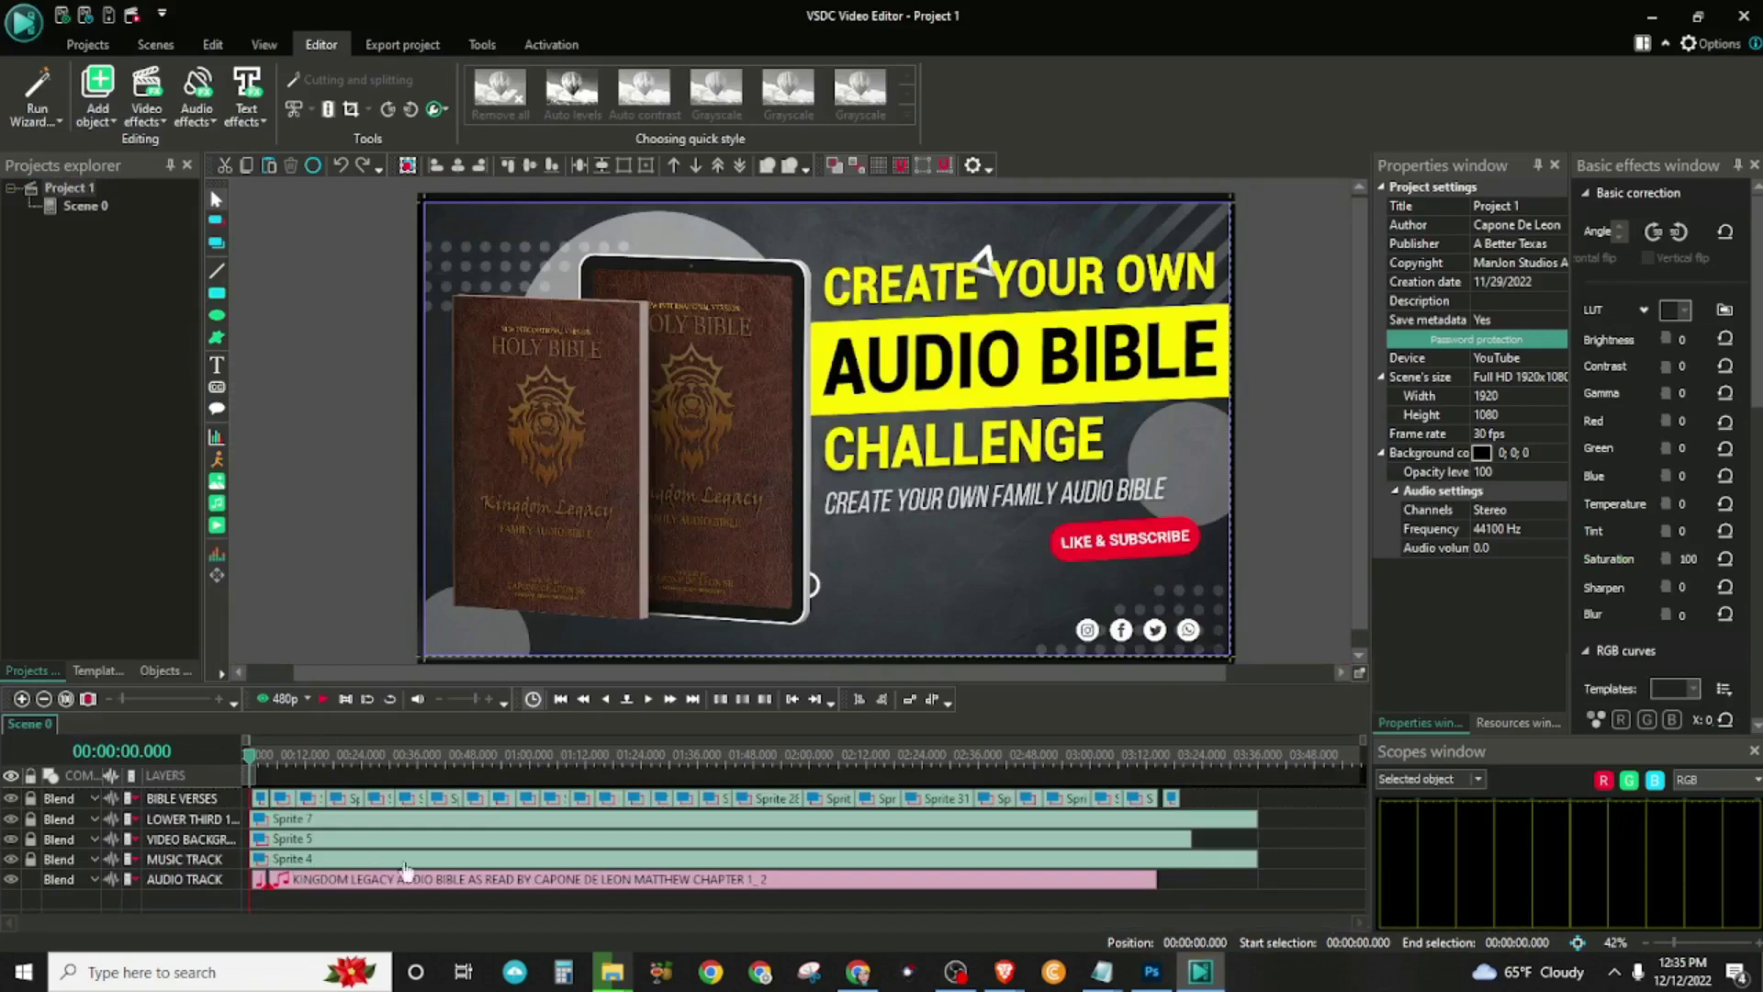
- Unlock the timeline layers, including LOWER THIRD, VIDEO BACKGROUND, MUSIC TRACK and AUDIO TRACK
click(38, 890)
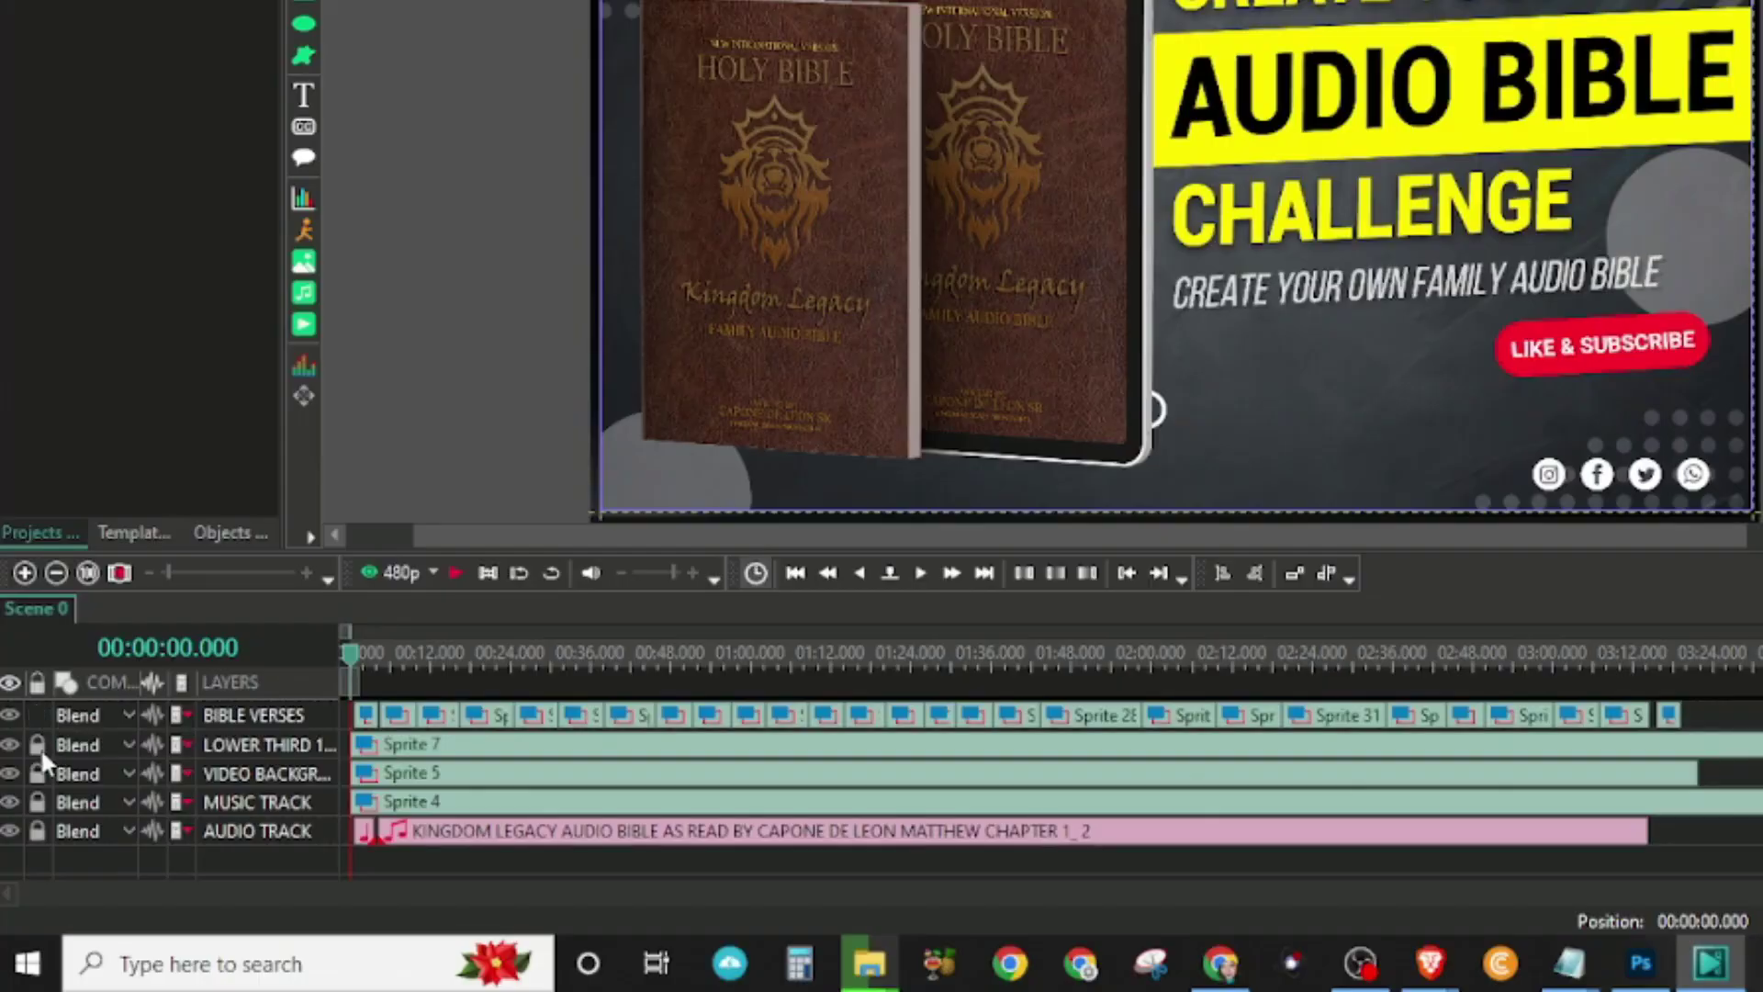
click(37, 774)
click(36, 802)
click(36, 830)
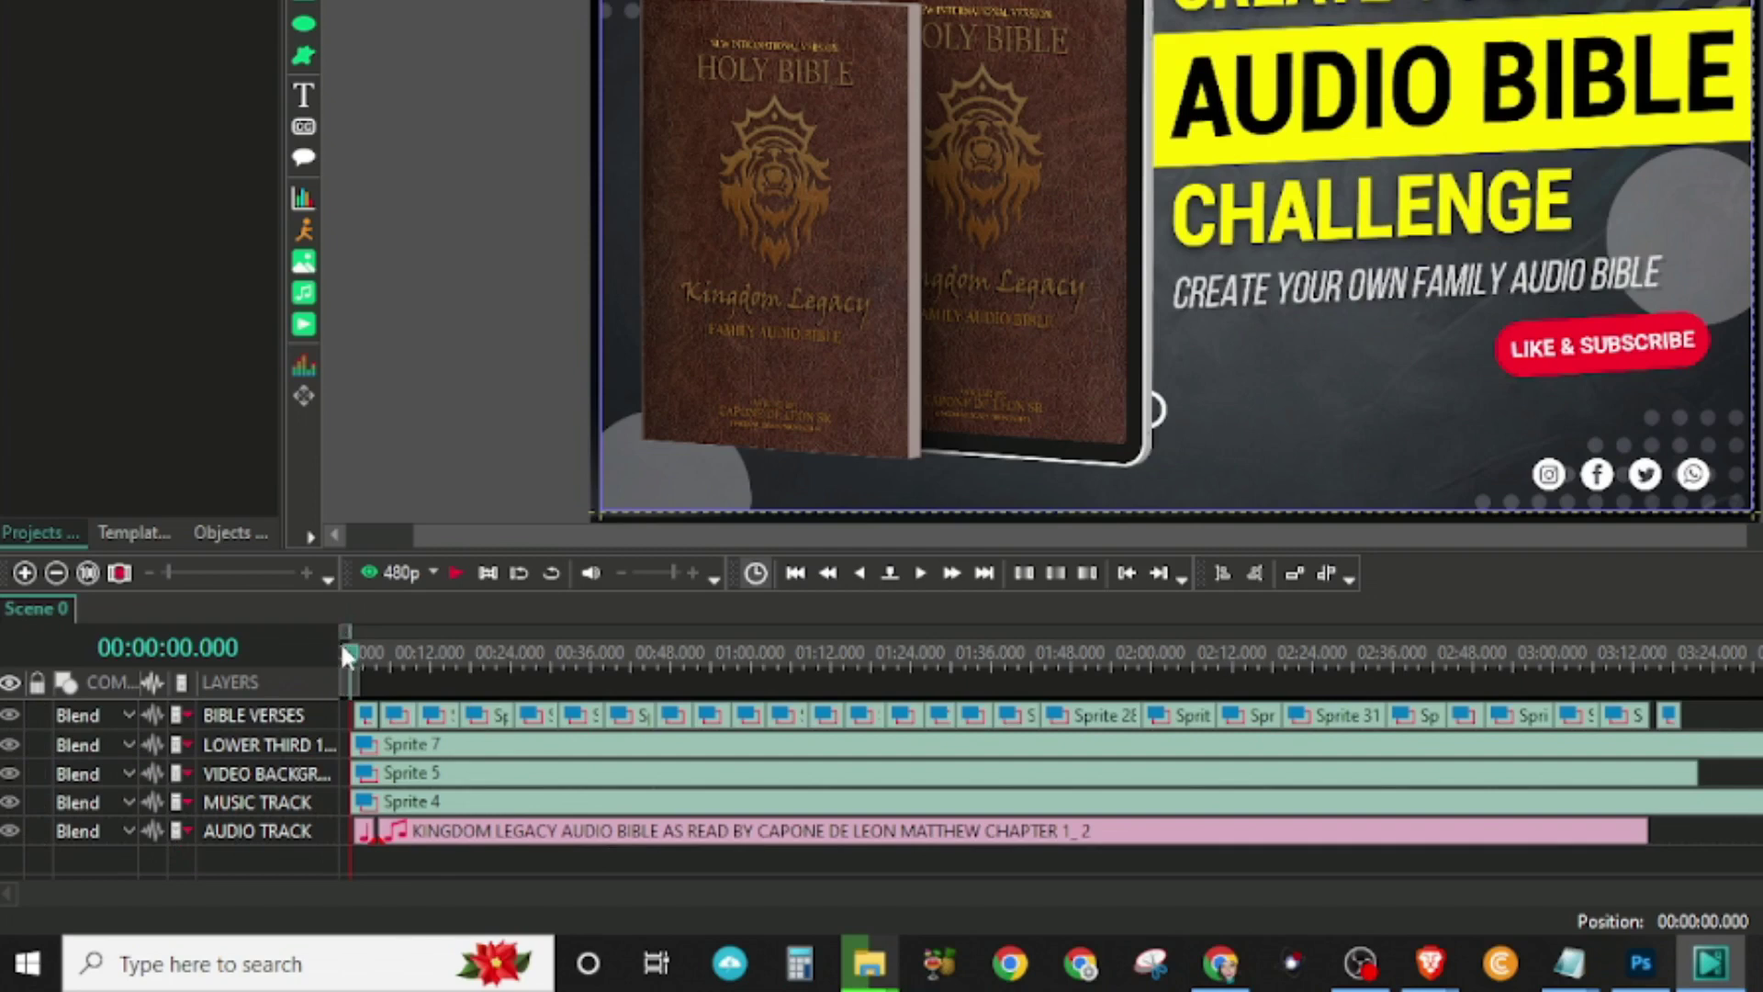
- Place the playhead at 00:00:12.833 and open the Matthew 1:2 sprite on the BIBLE VERSES layer
click(301, 711)
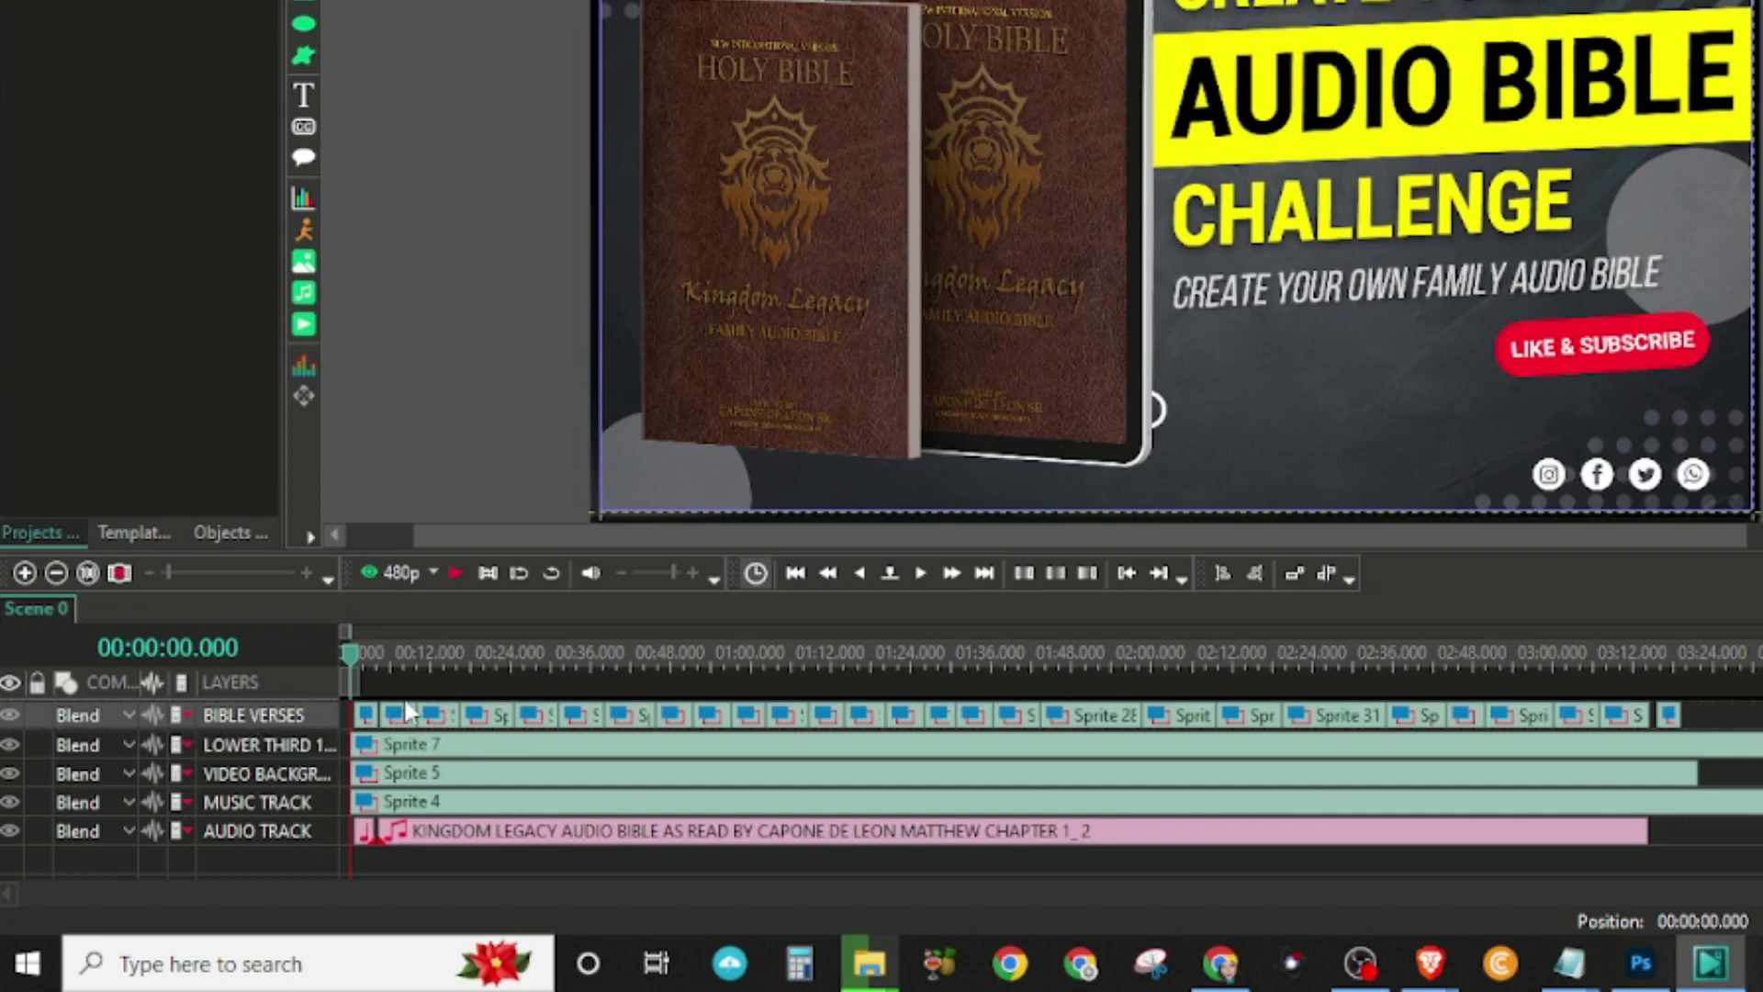
click(437, 655)
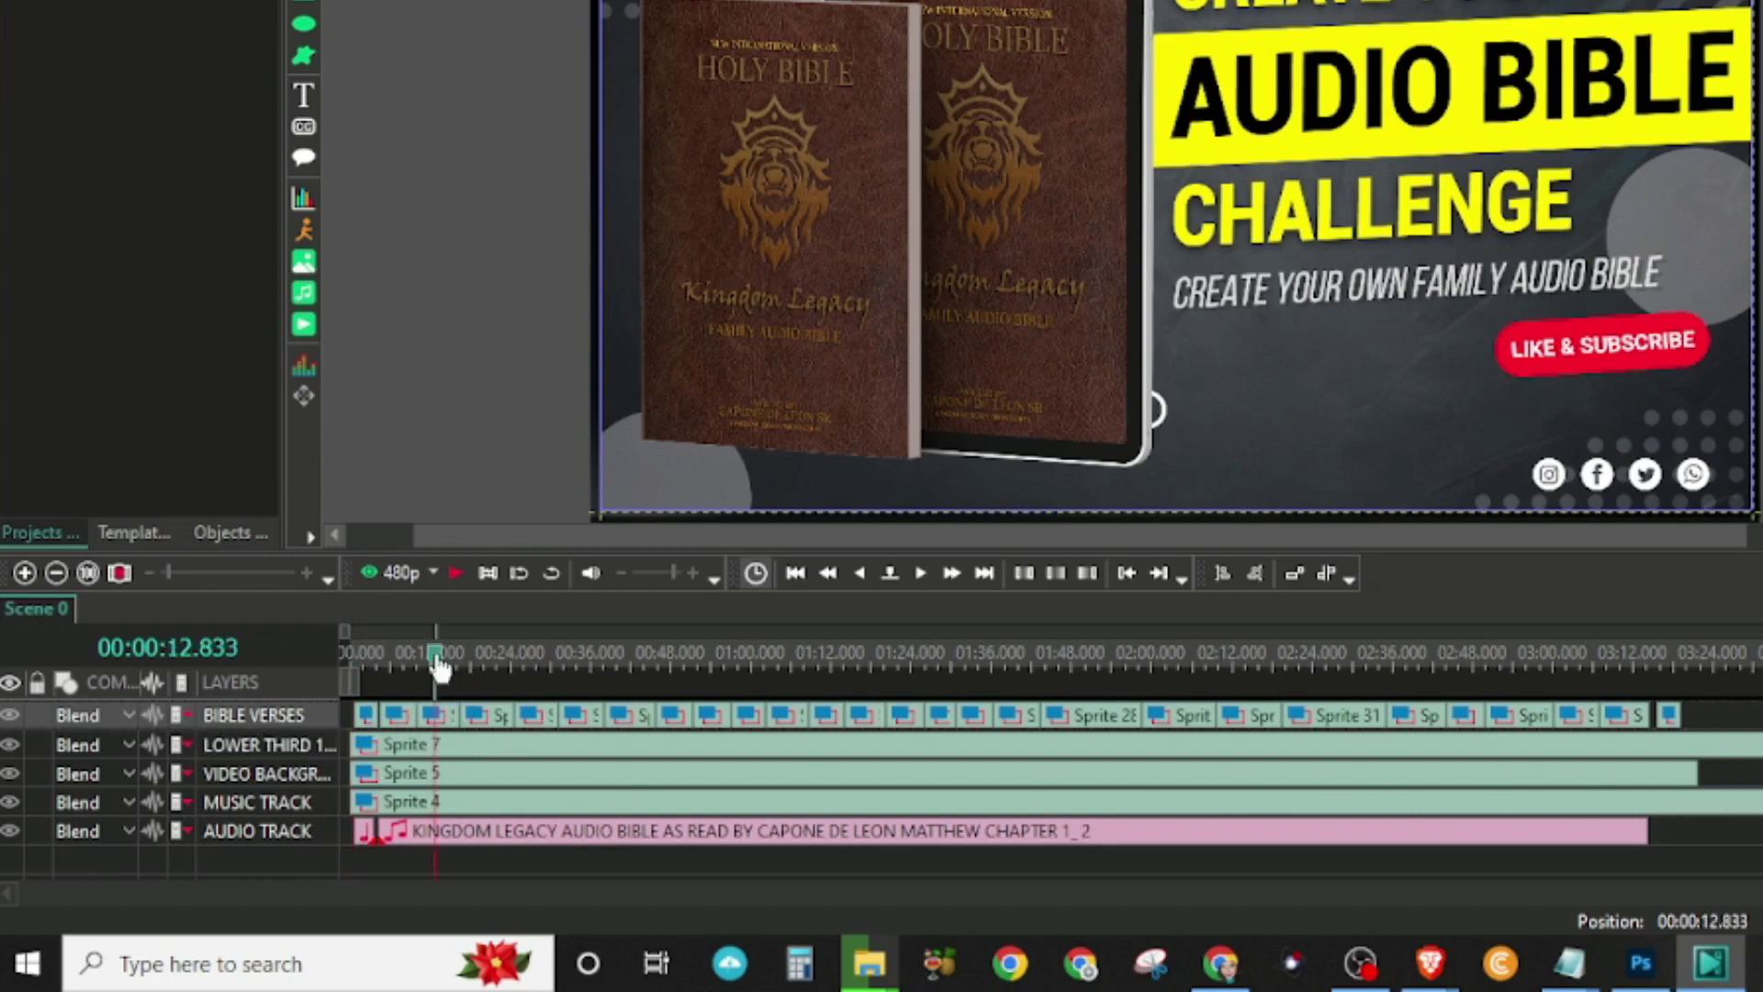
click(437, 716)
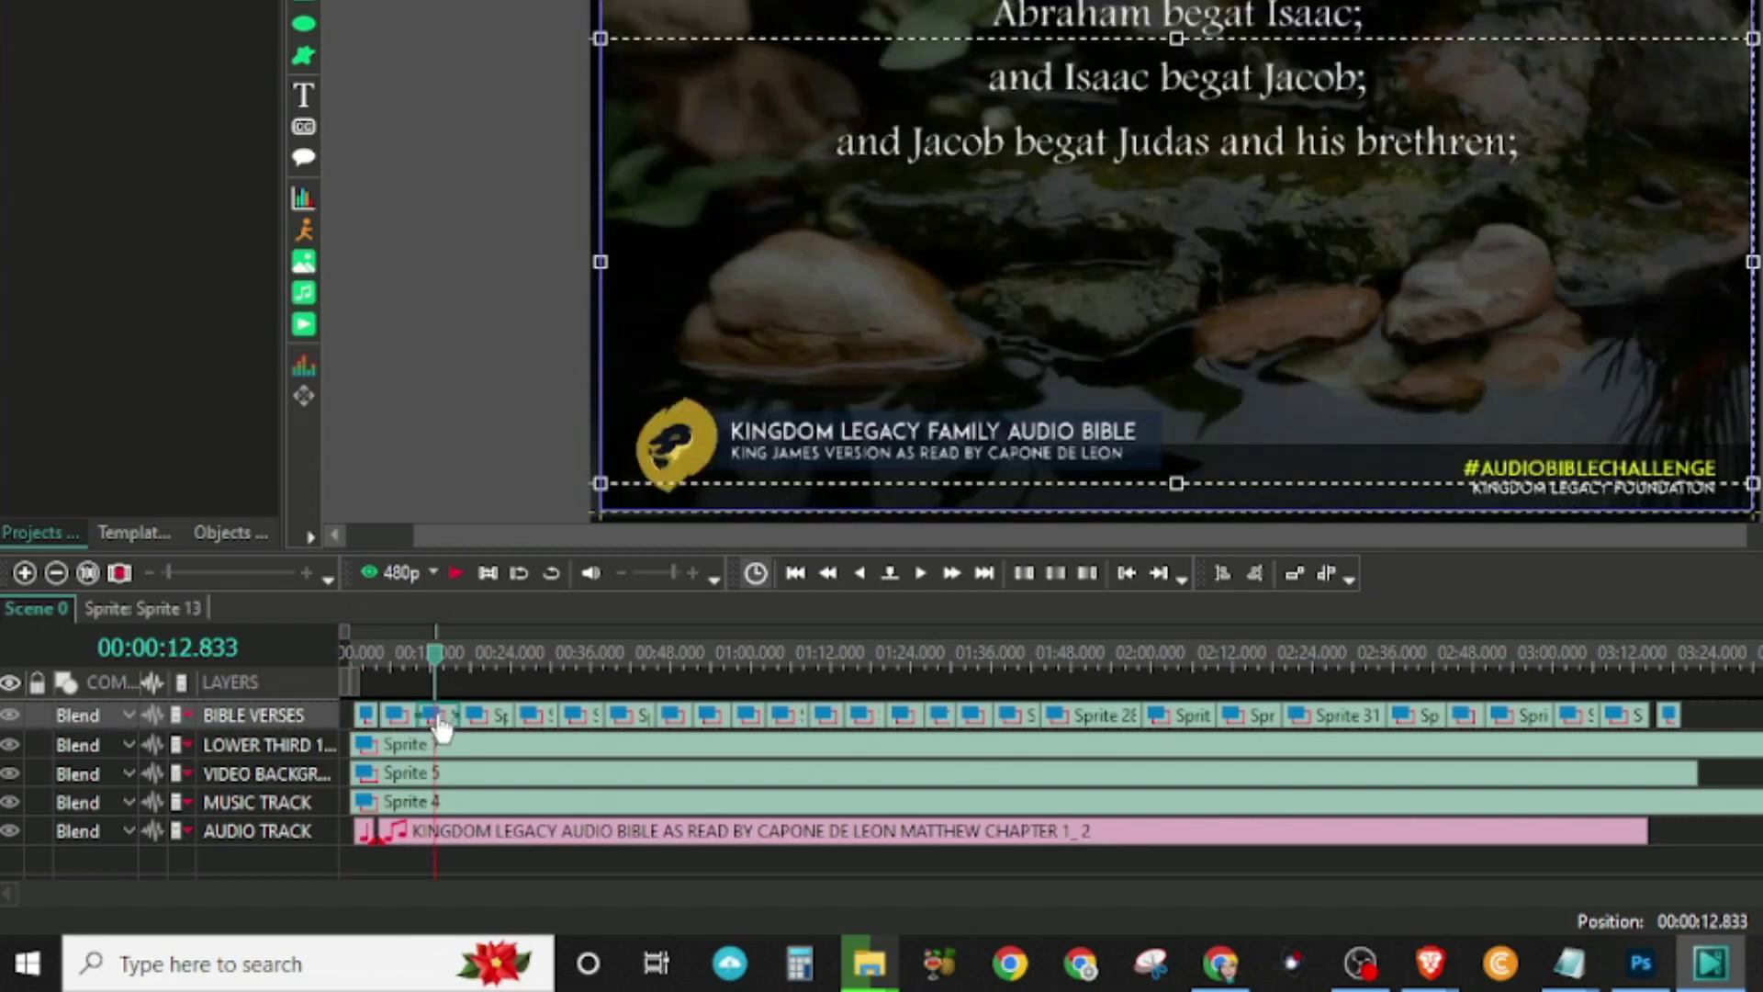
click(787, 16)
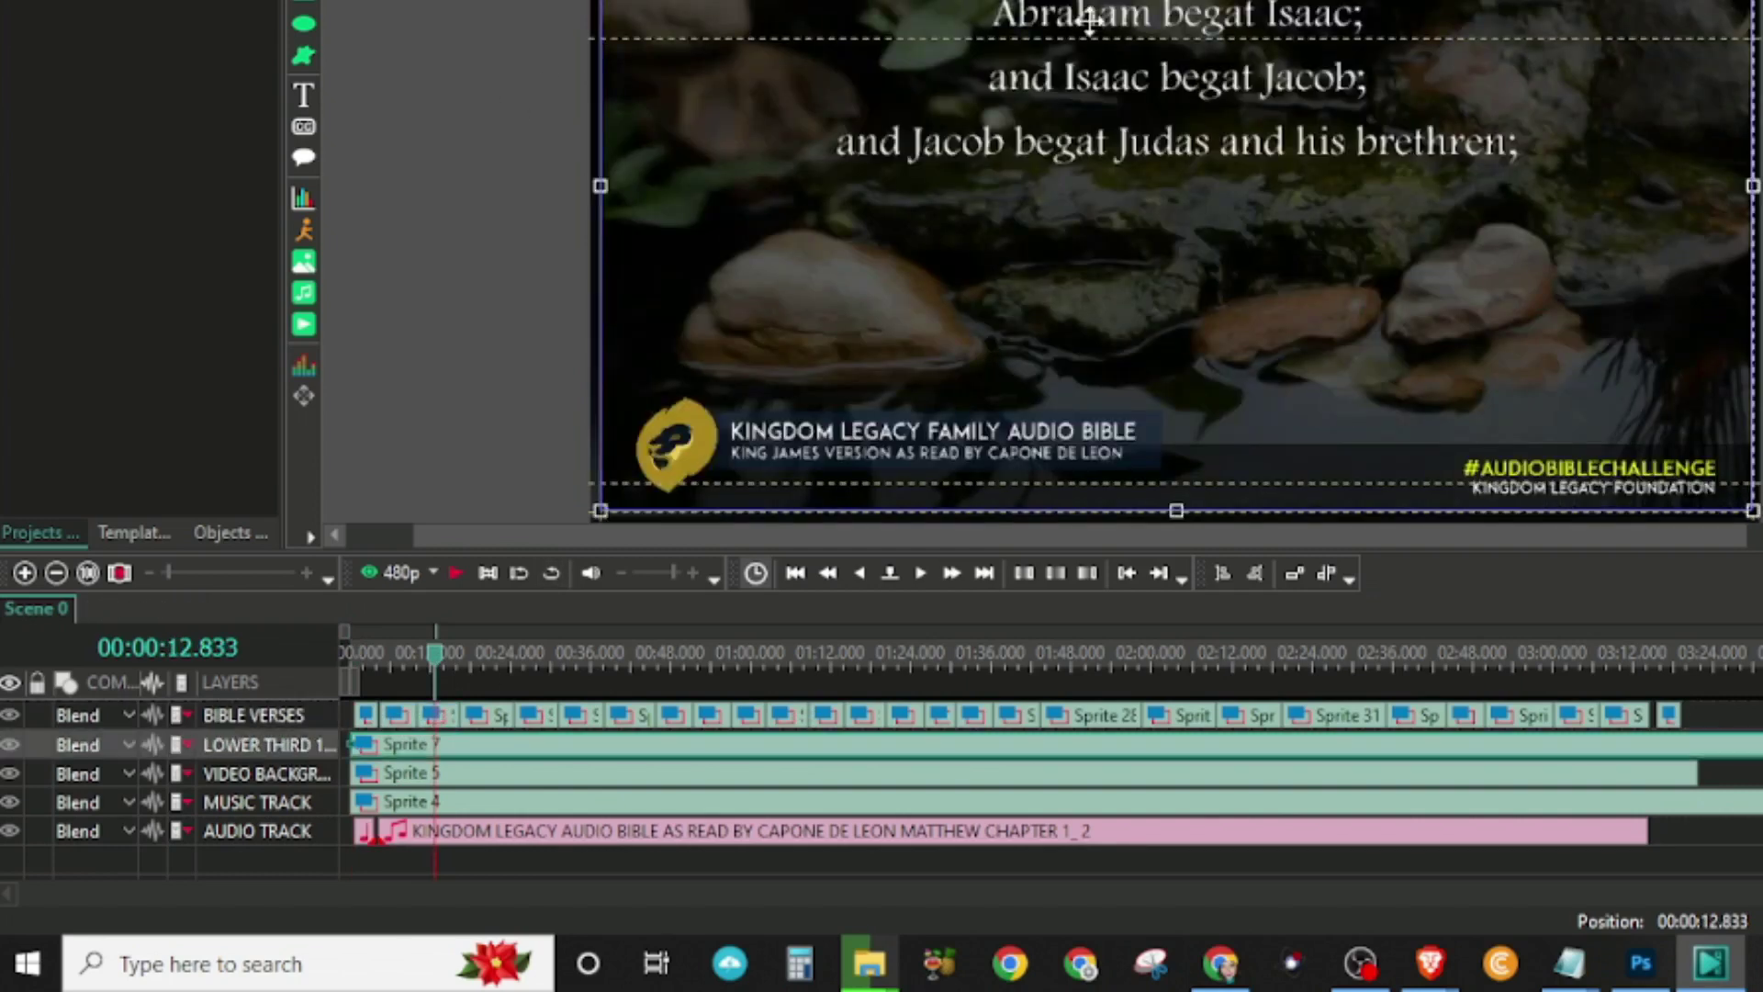
double_click(1079, 81)
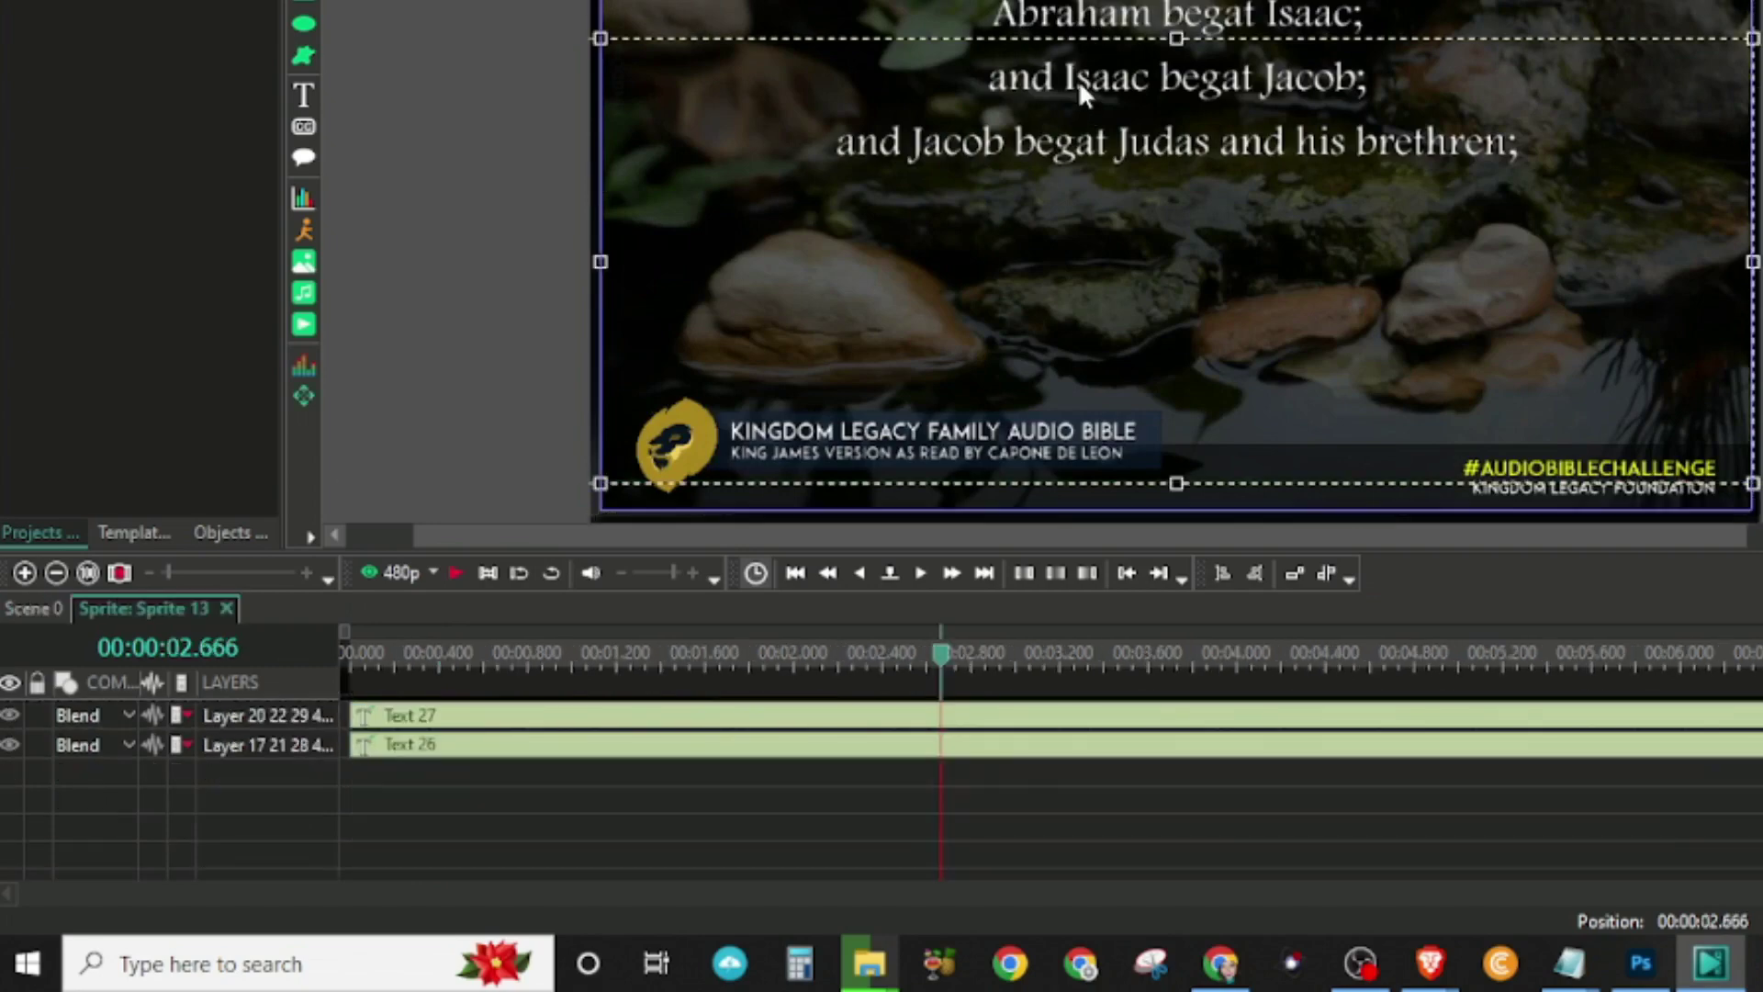
- Try the Alba Matter and ag stencil fonts on the Matthew 1:2 verse text, and undo the font changes
click(504, 742)
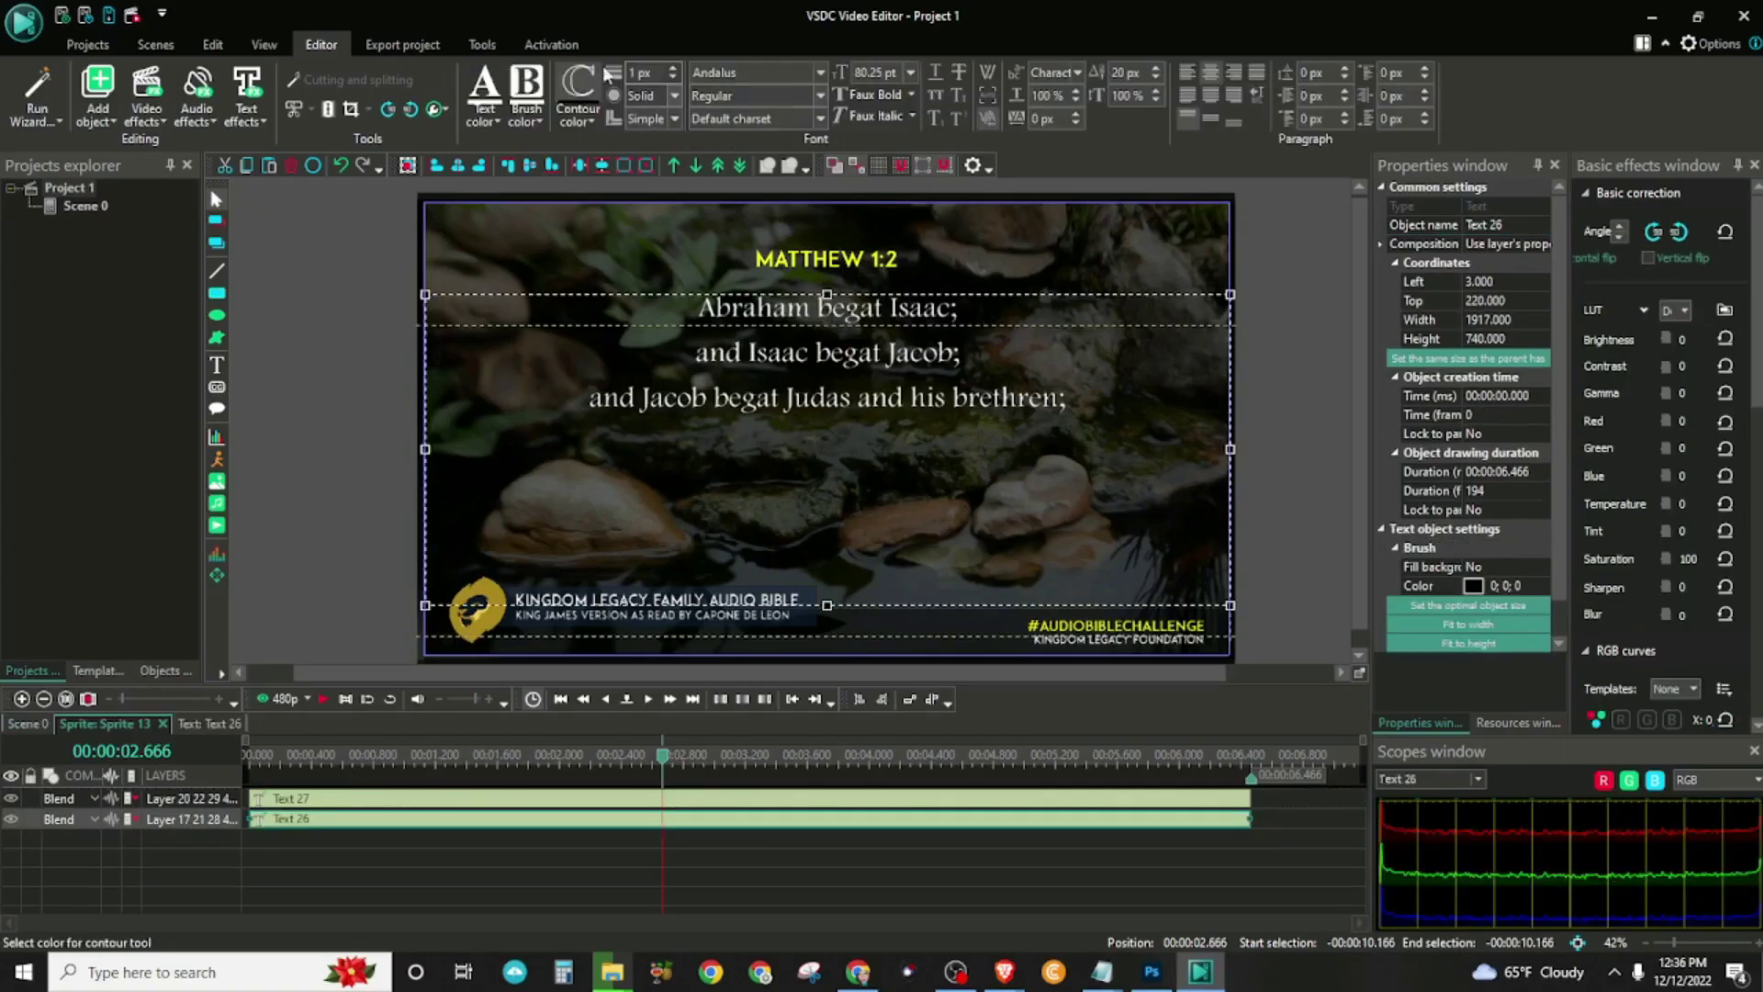
click(820, 73)
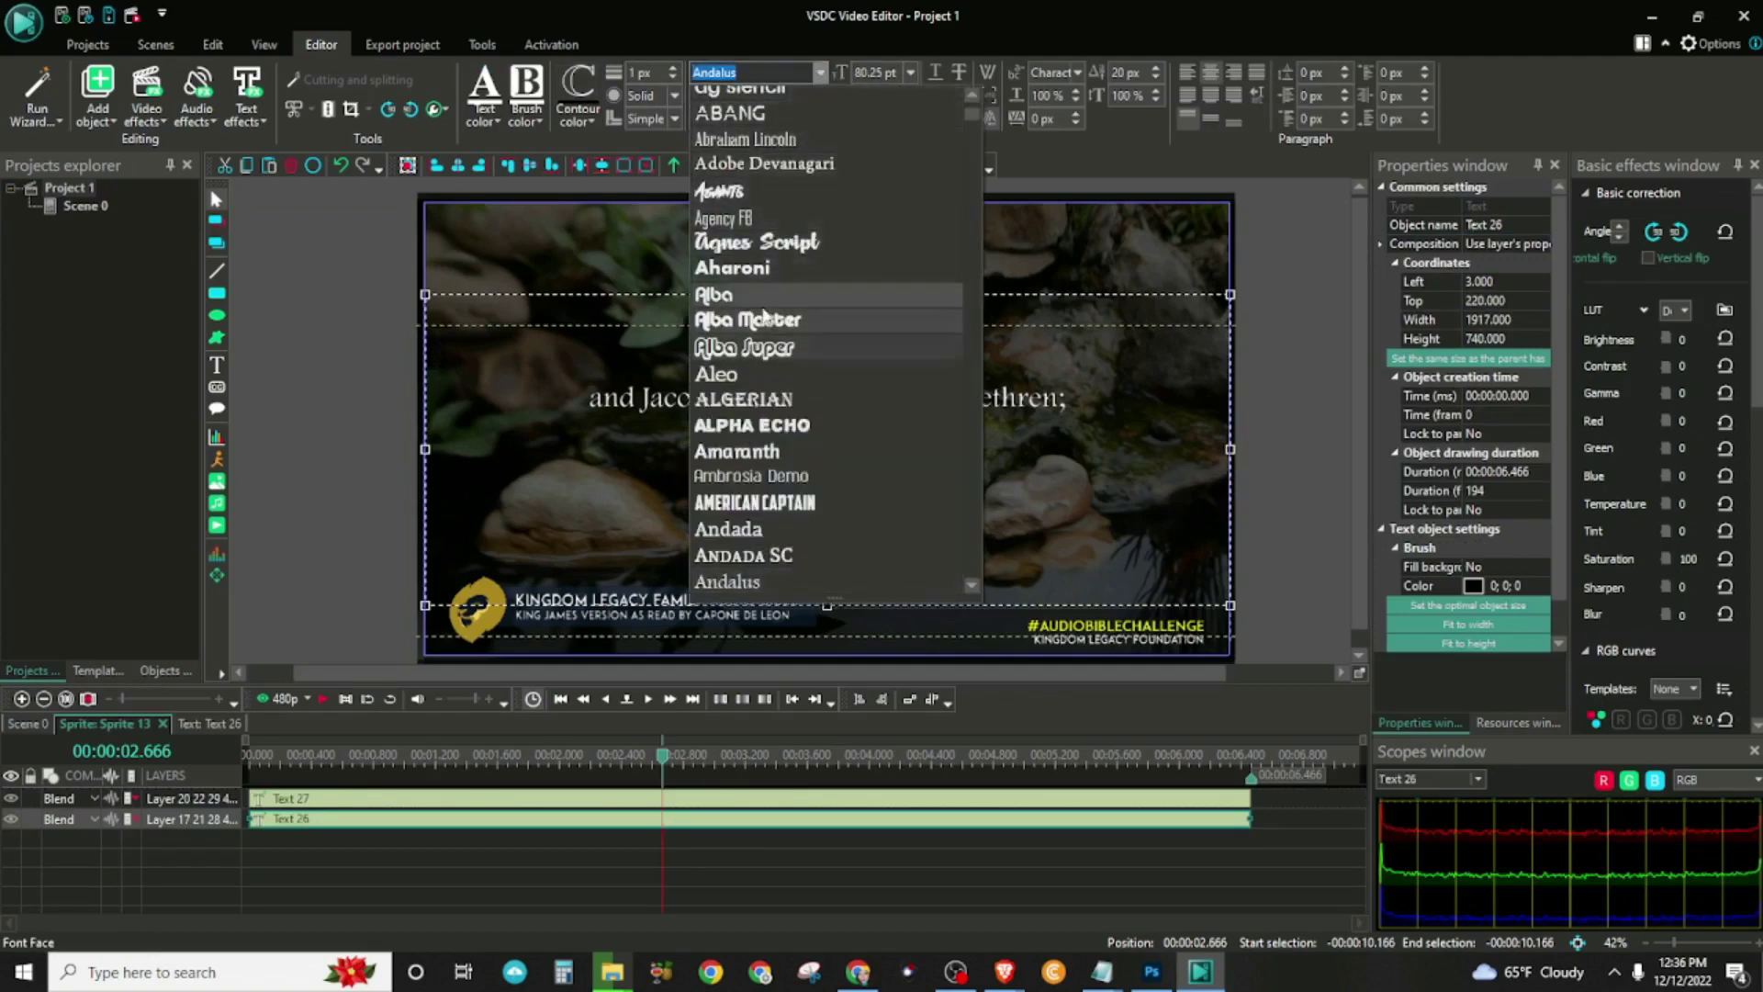
click(771, 331)
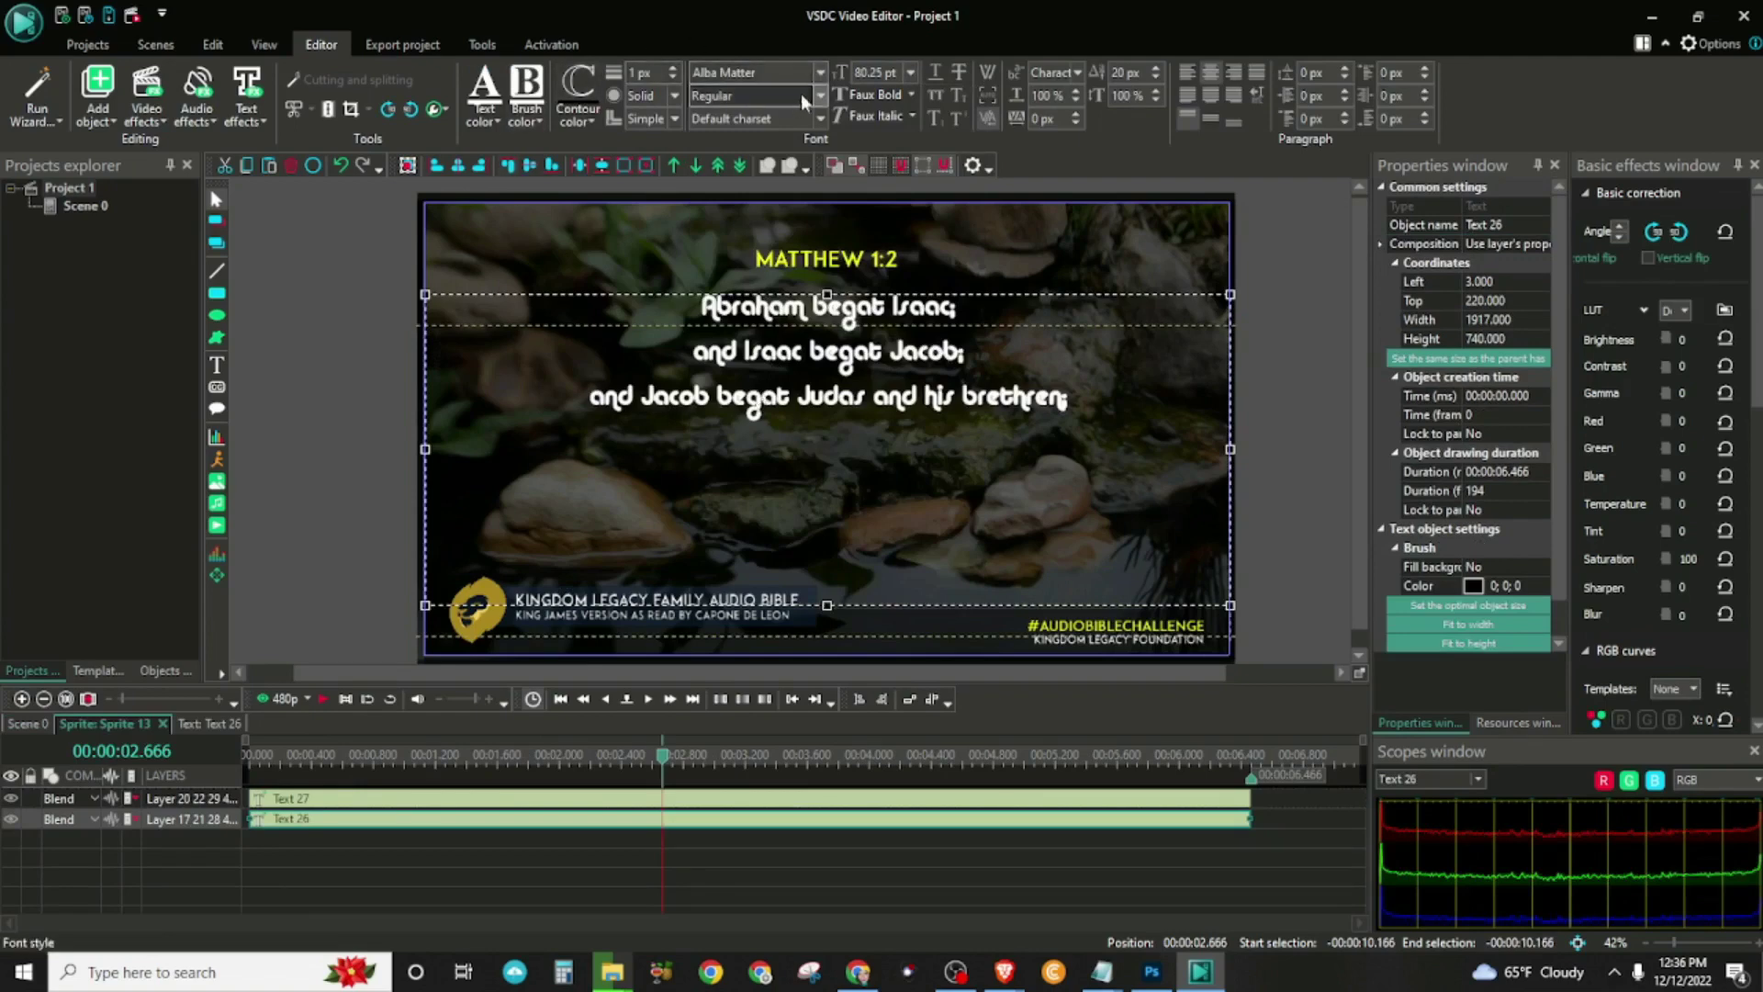
click(820, 73)
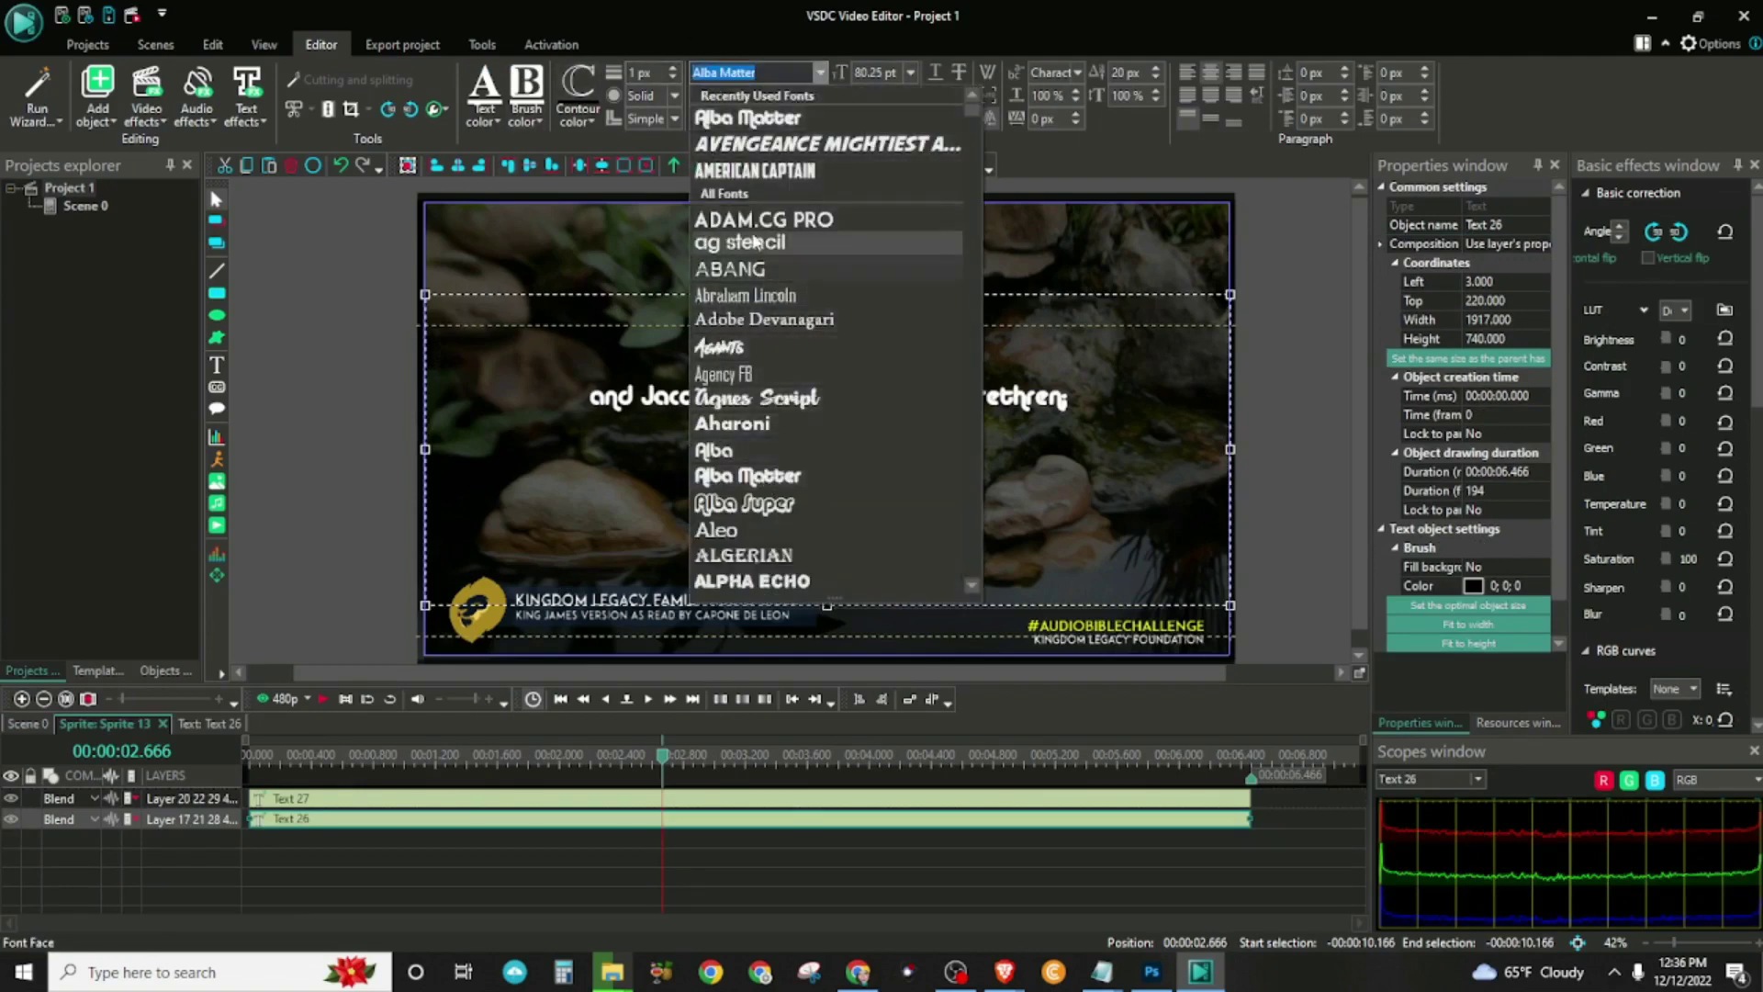
click(626, 292)
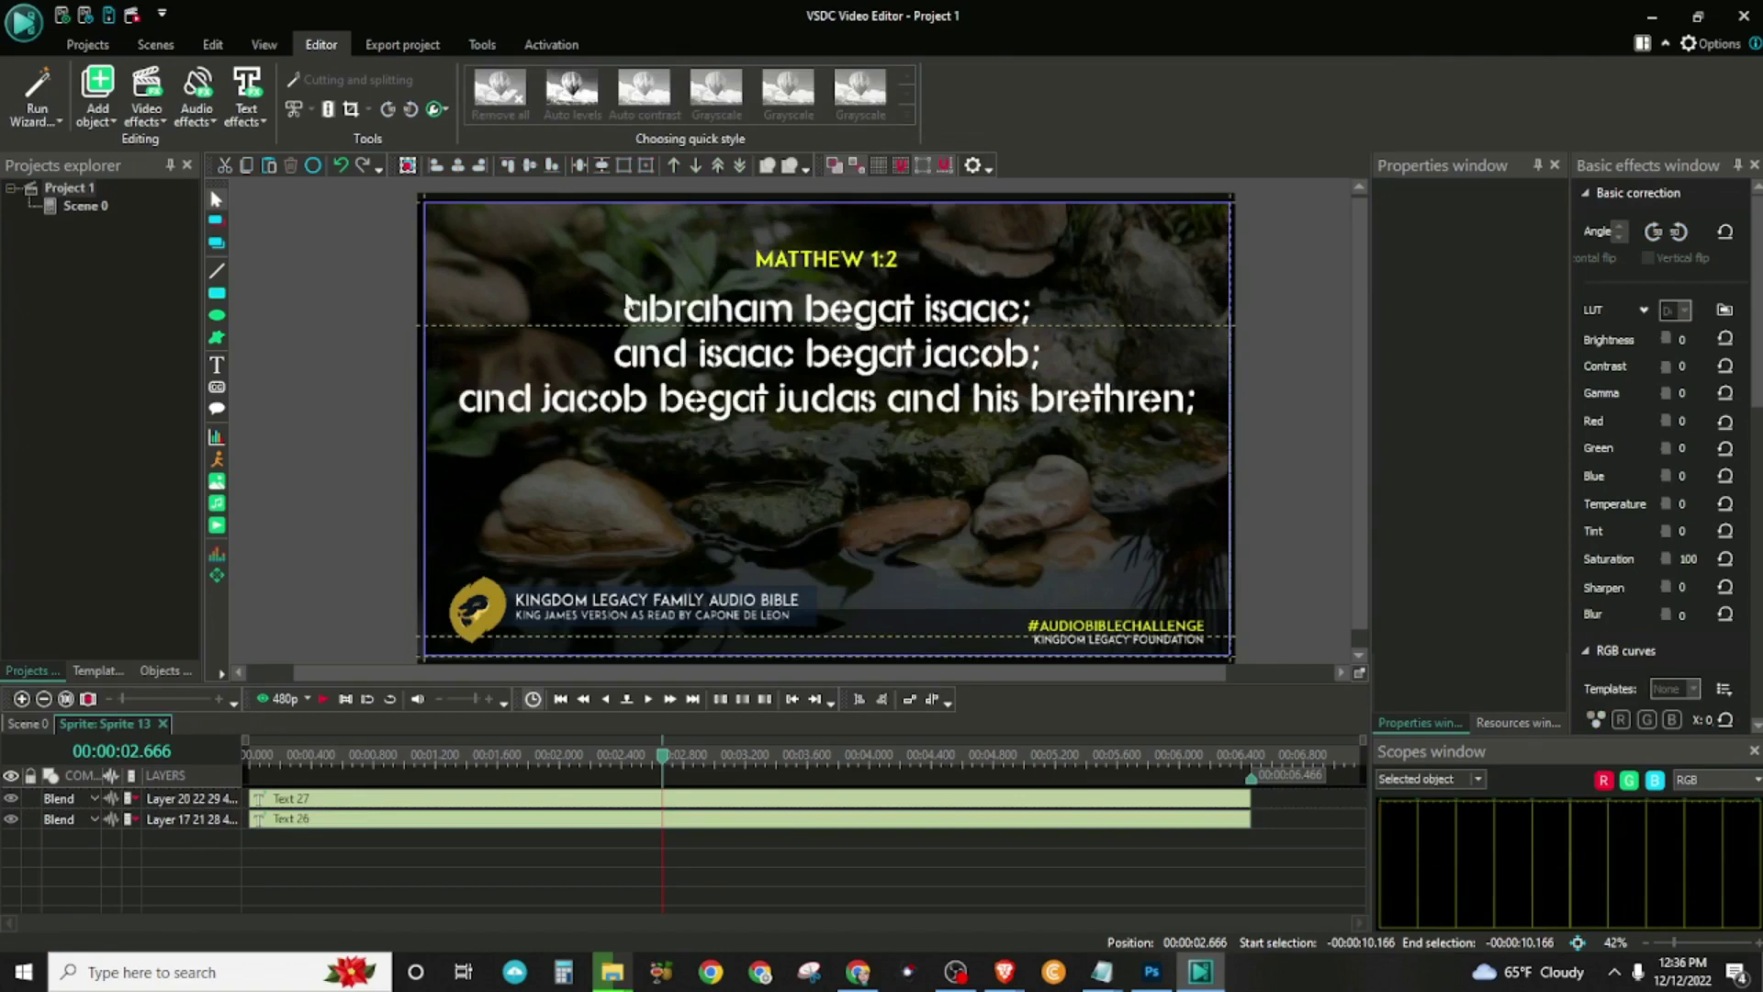
key(ctrl+z)
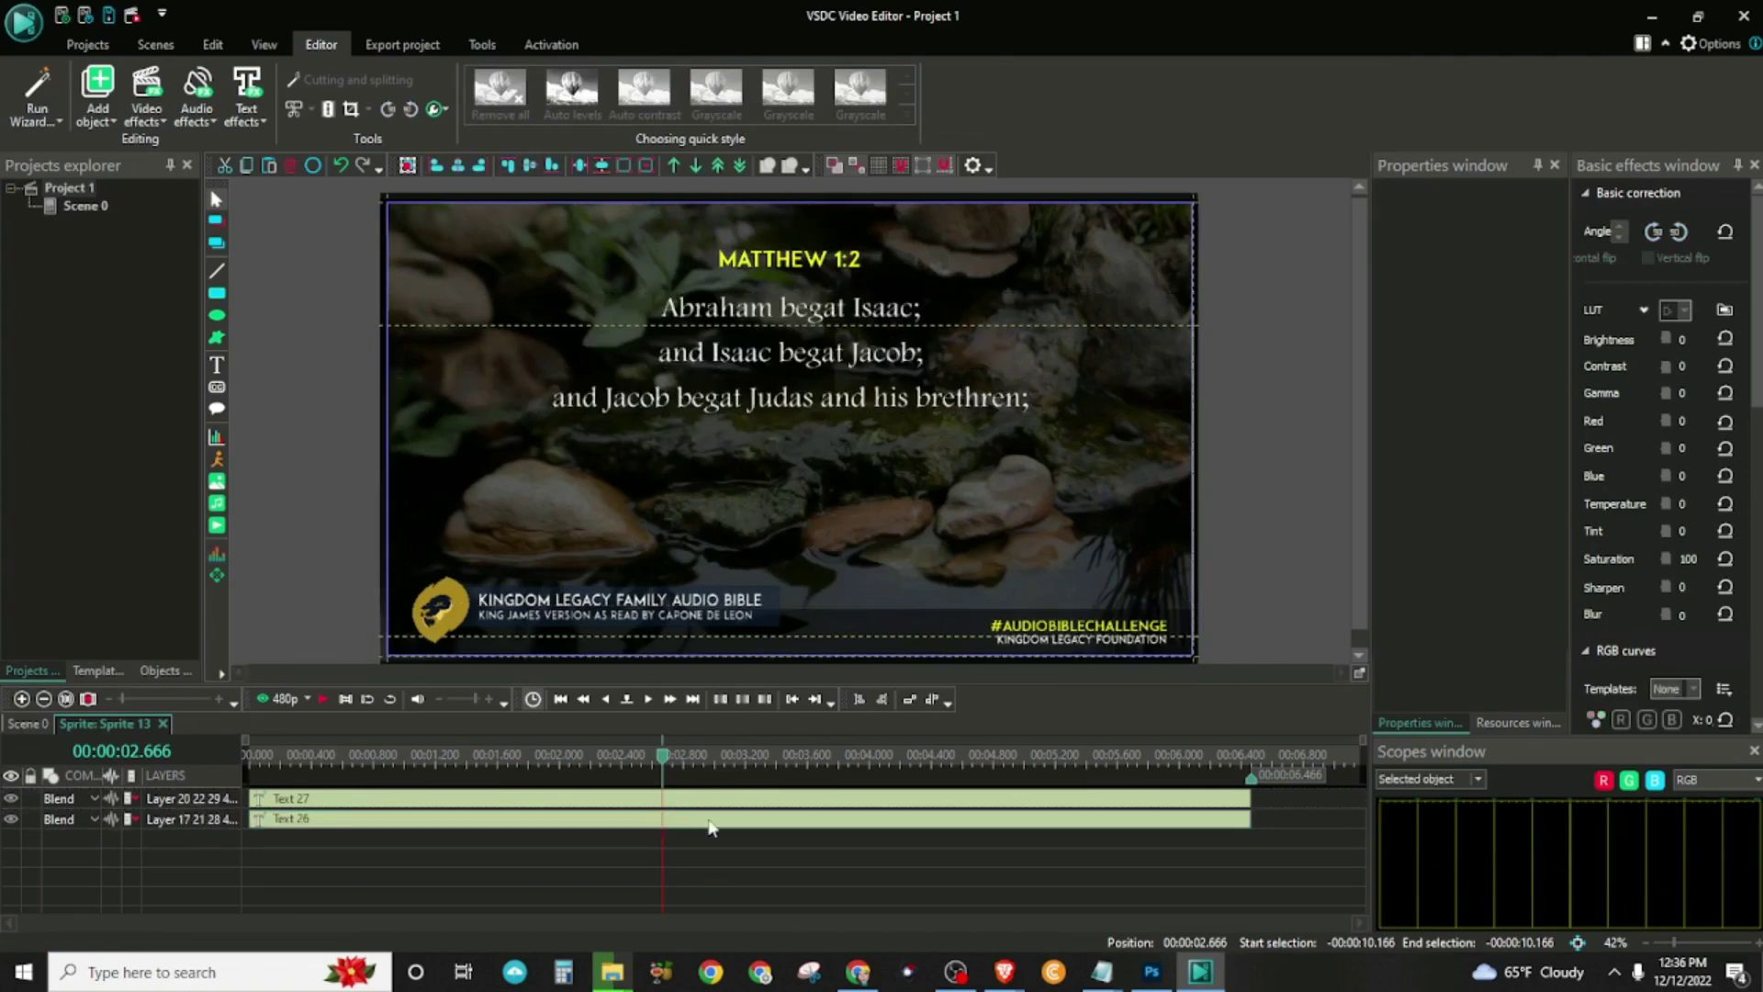
key(ctrl+z)
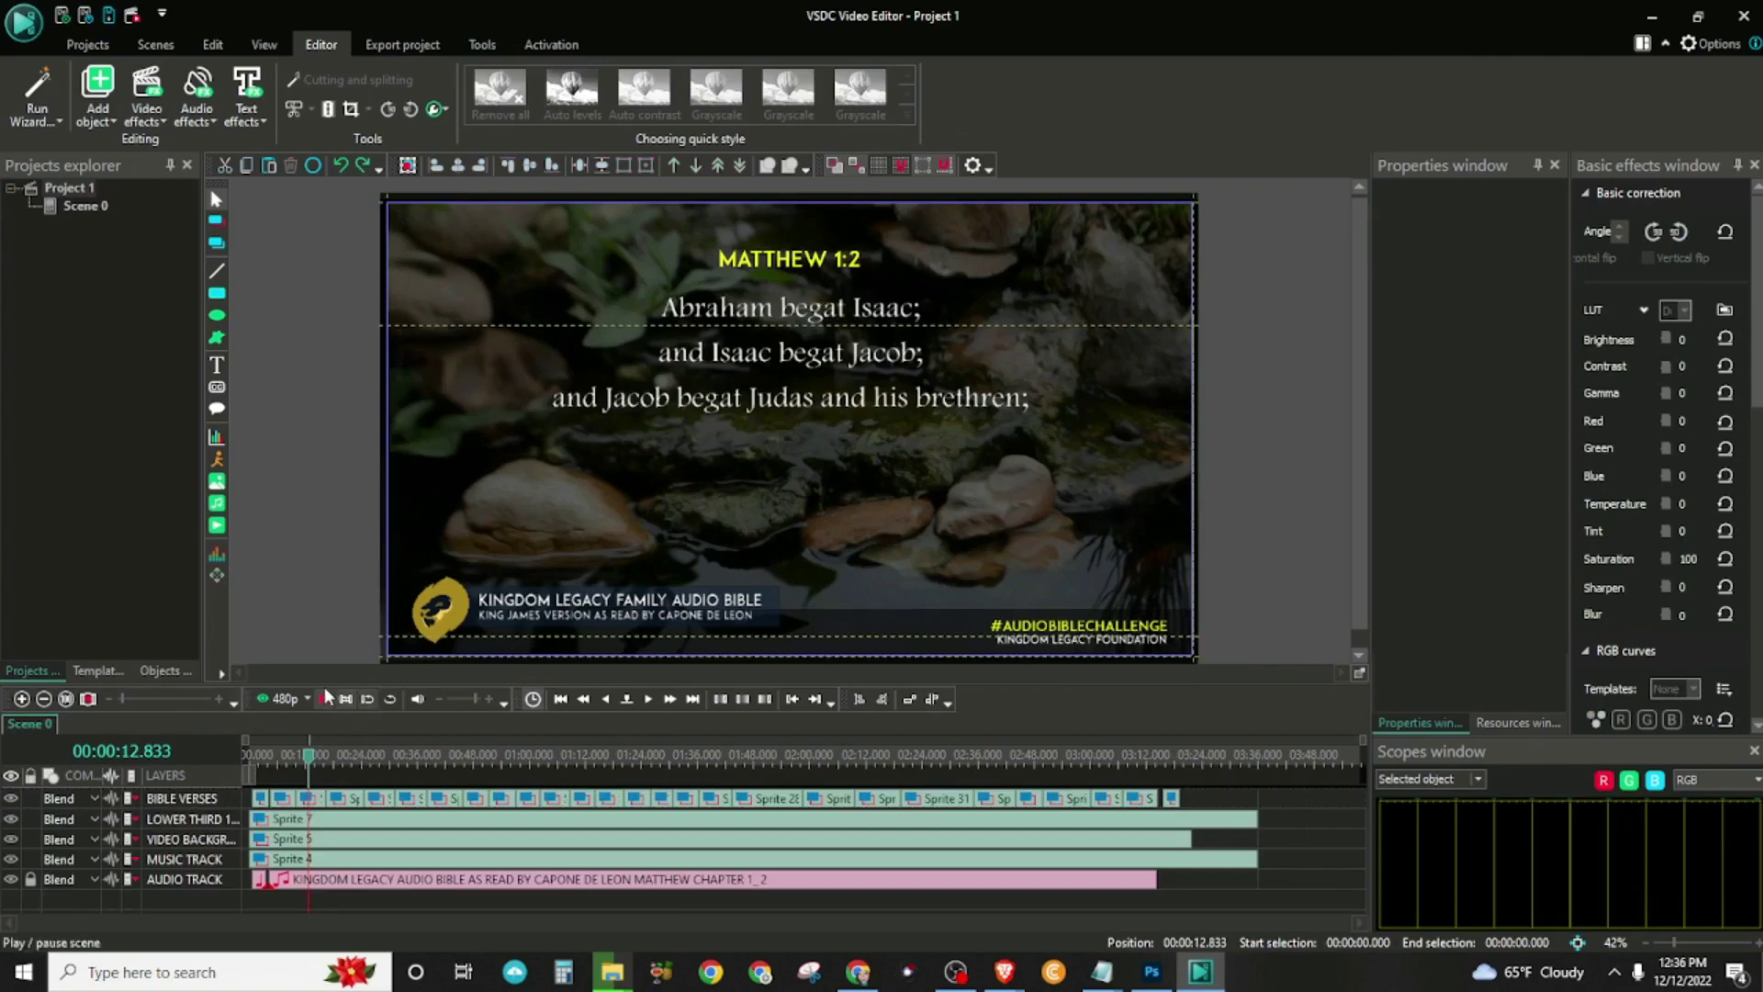
- Open the sprite on the LOWER THIRD layer and its nested title sprite to inspect the layers inside
click(343, 824)
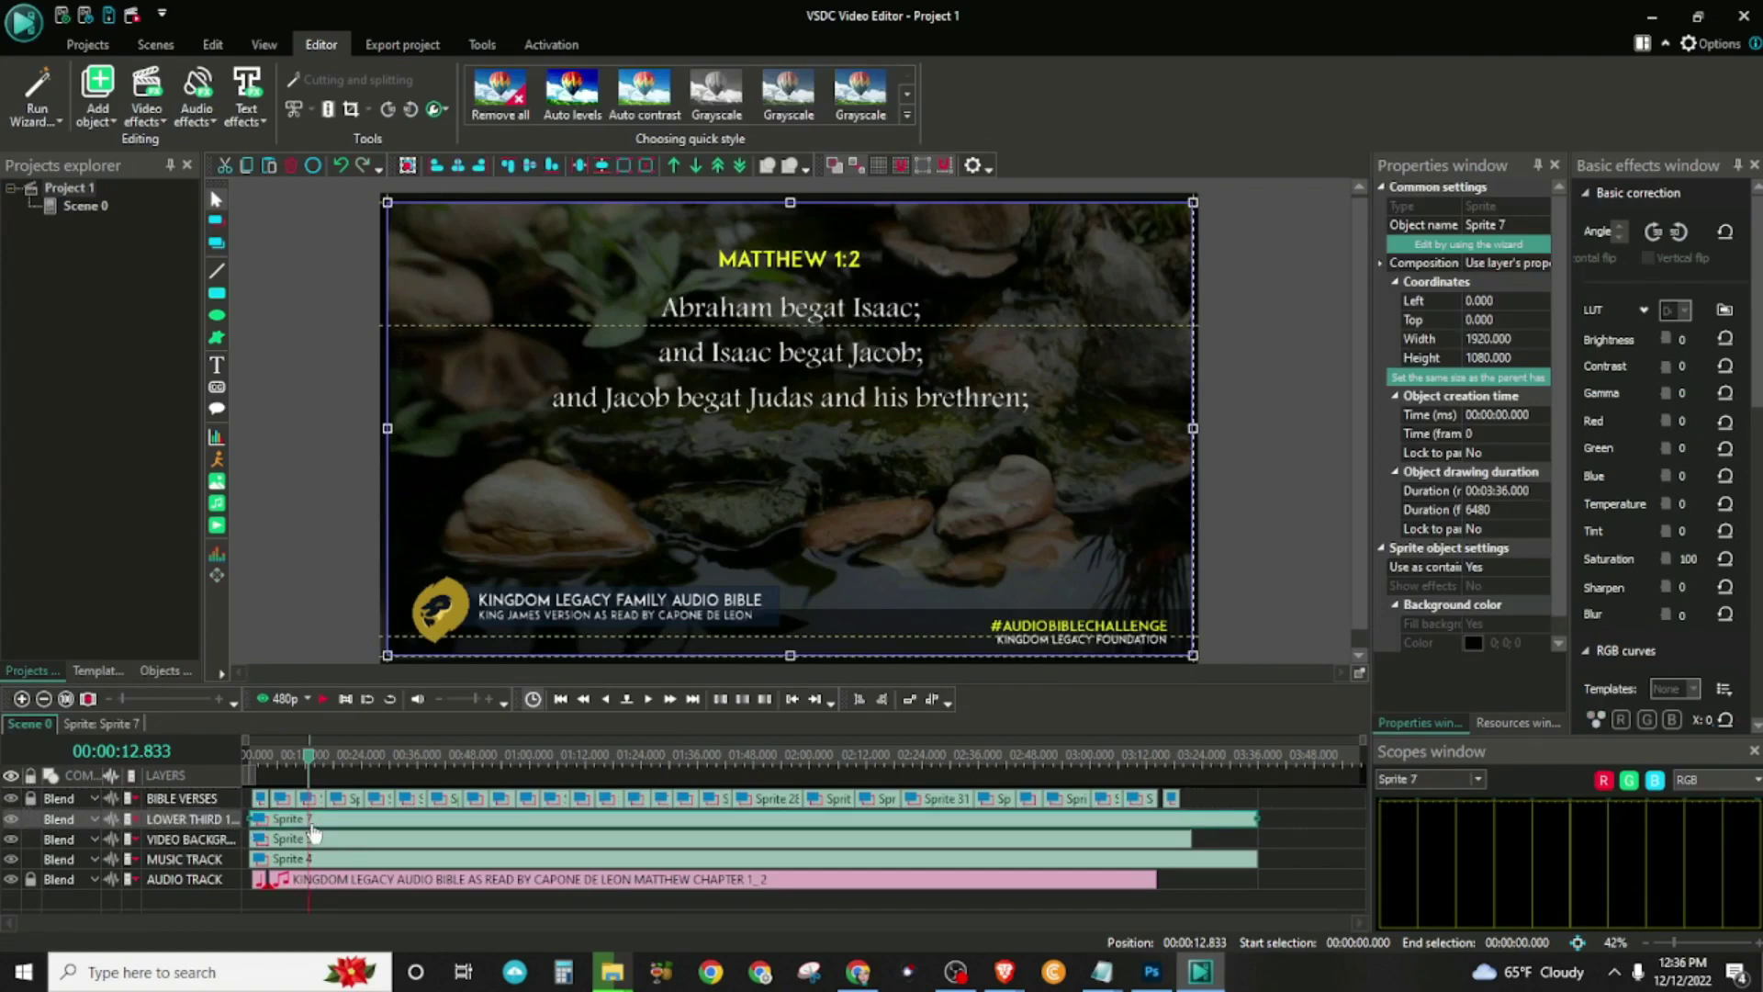
double_click(340, 820)
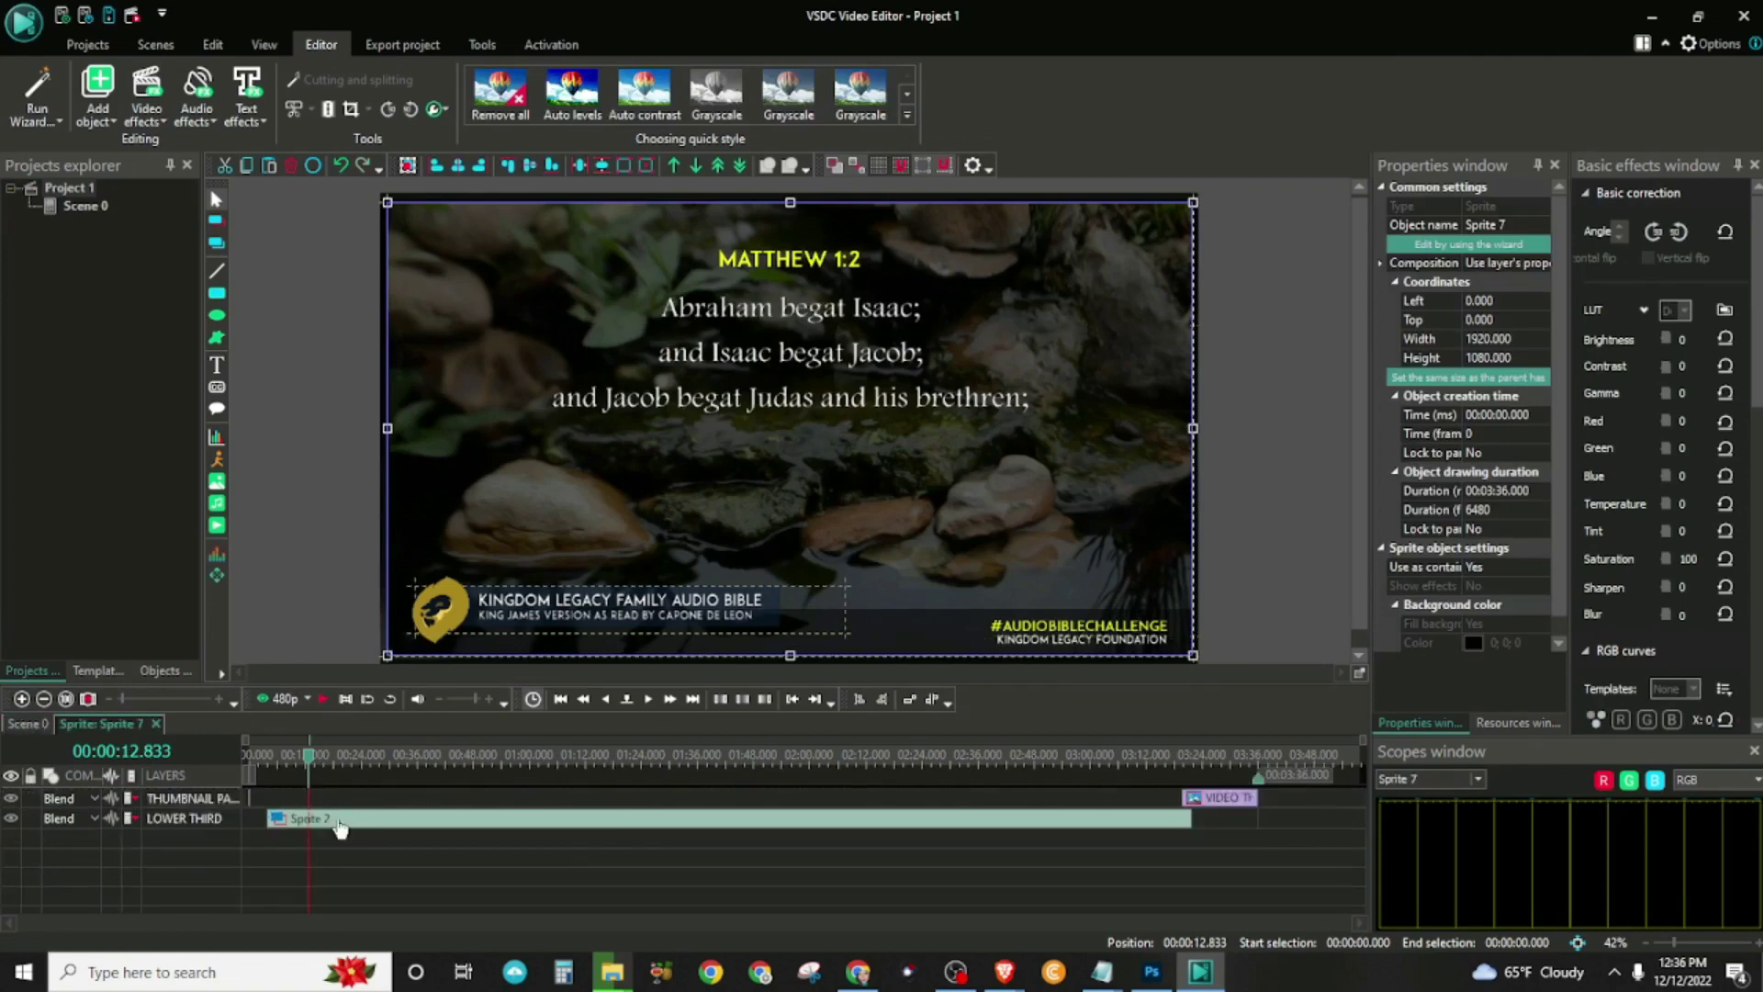
click(35, 725)
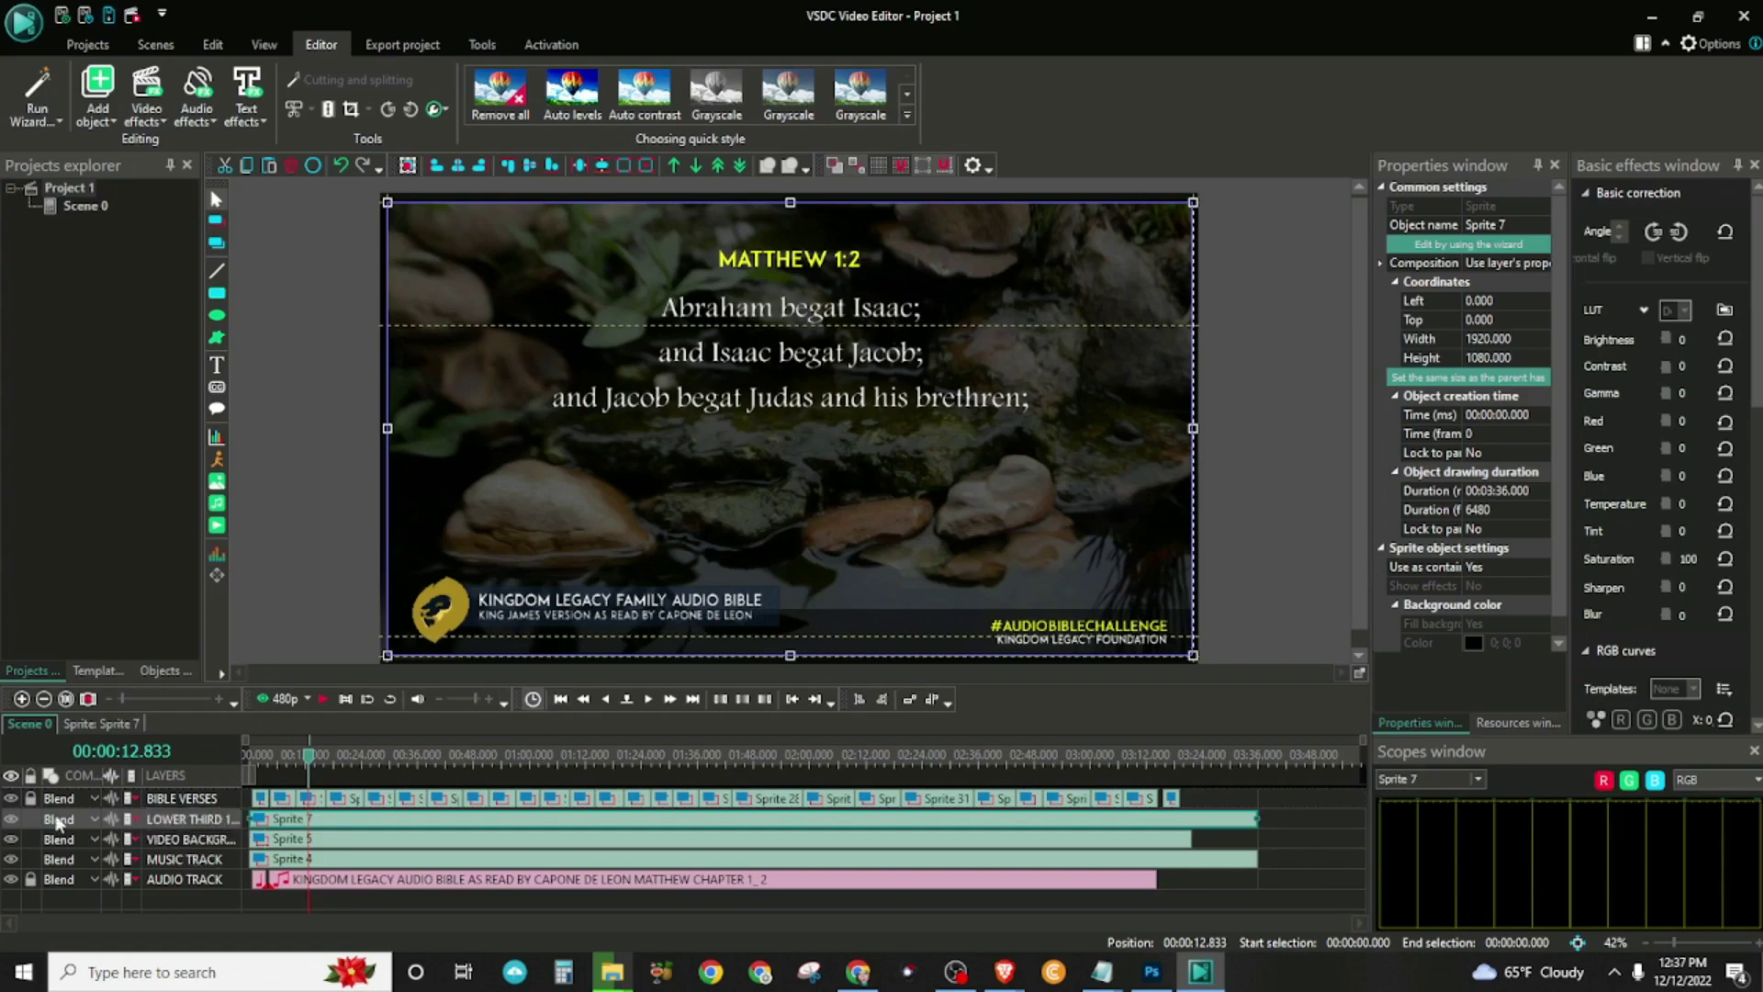
double_click(276, 810)
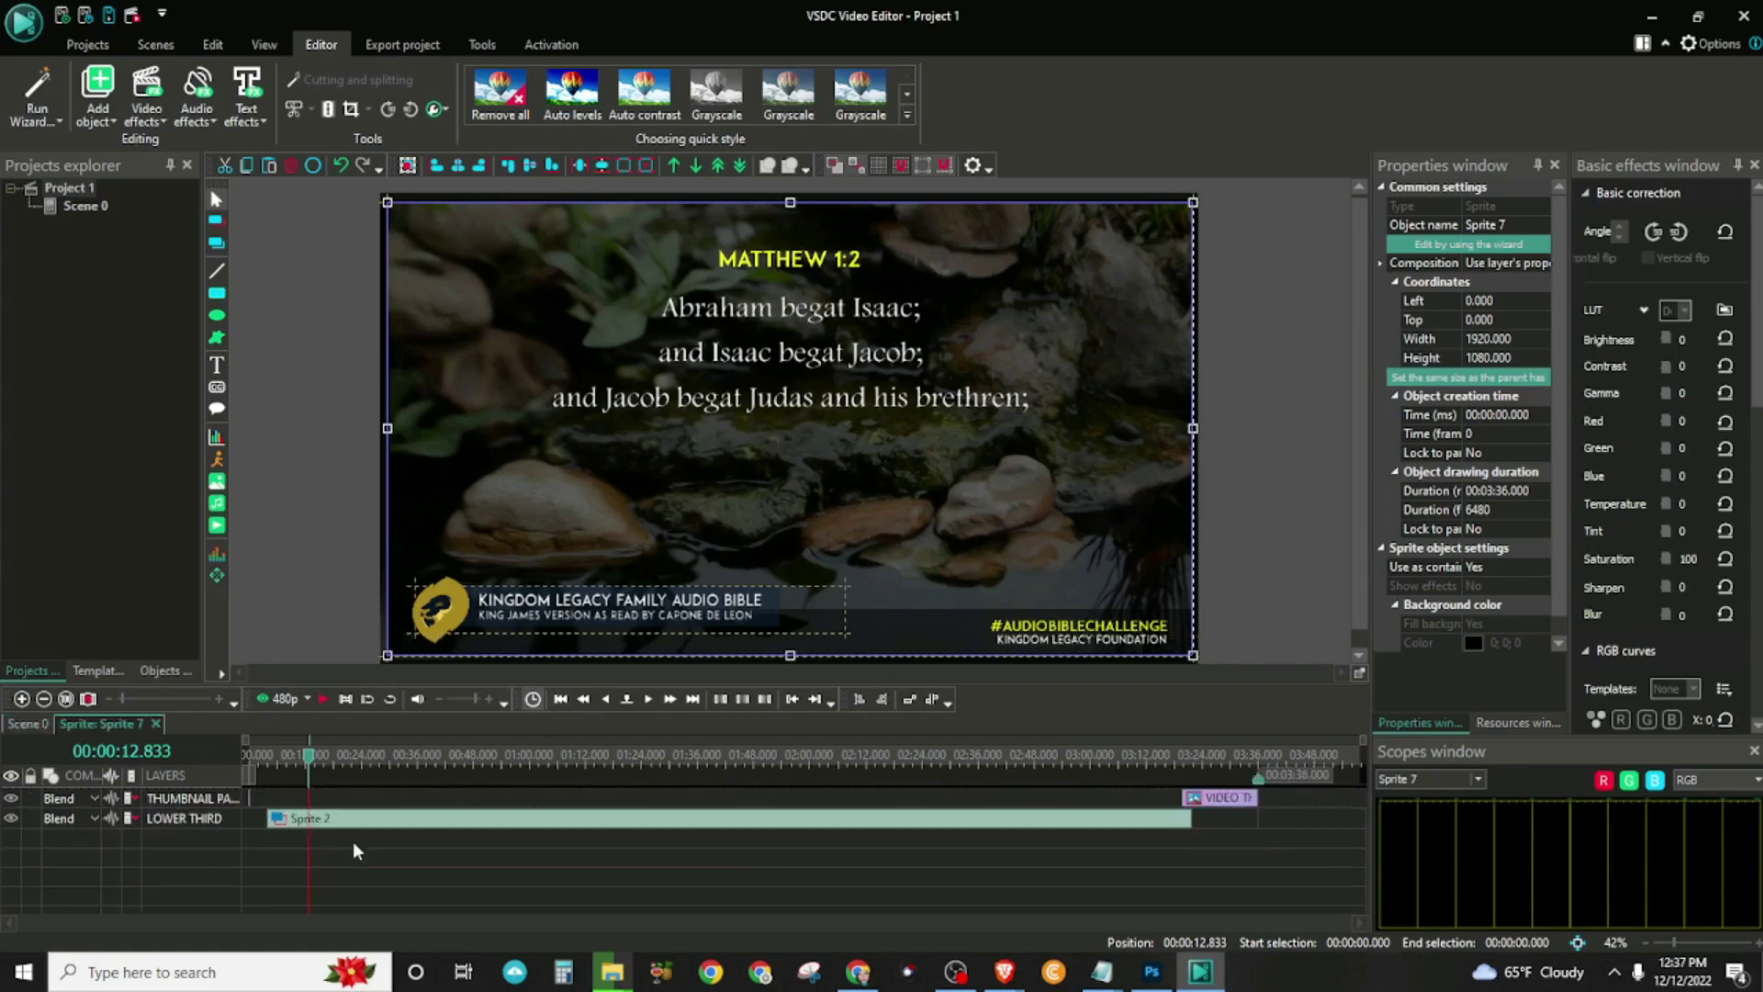
click(529, 610)
double_click(529, 611)
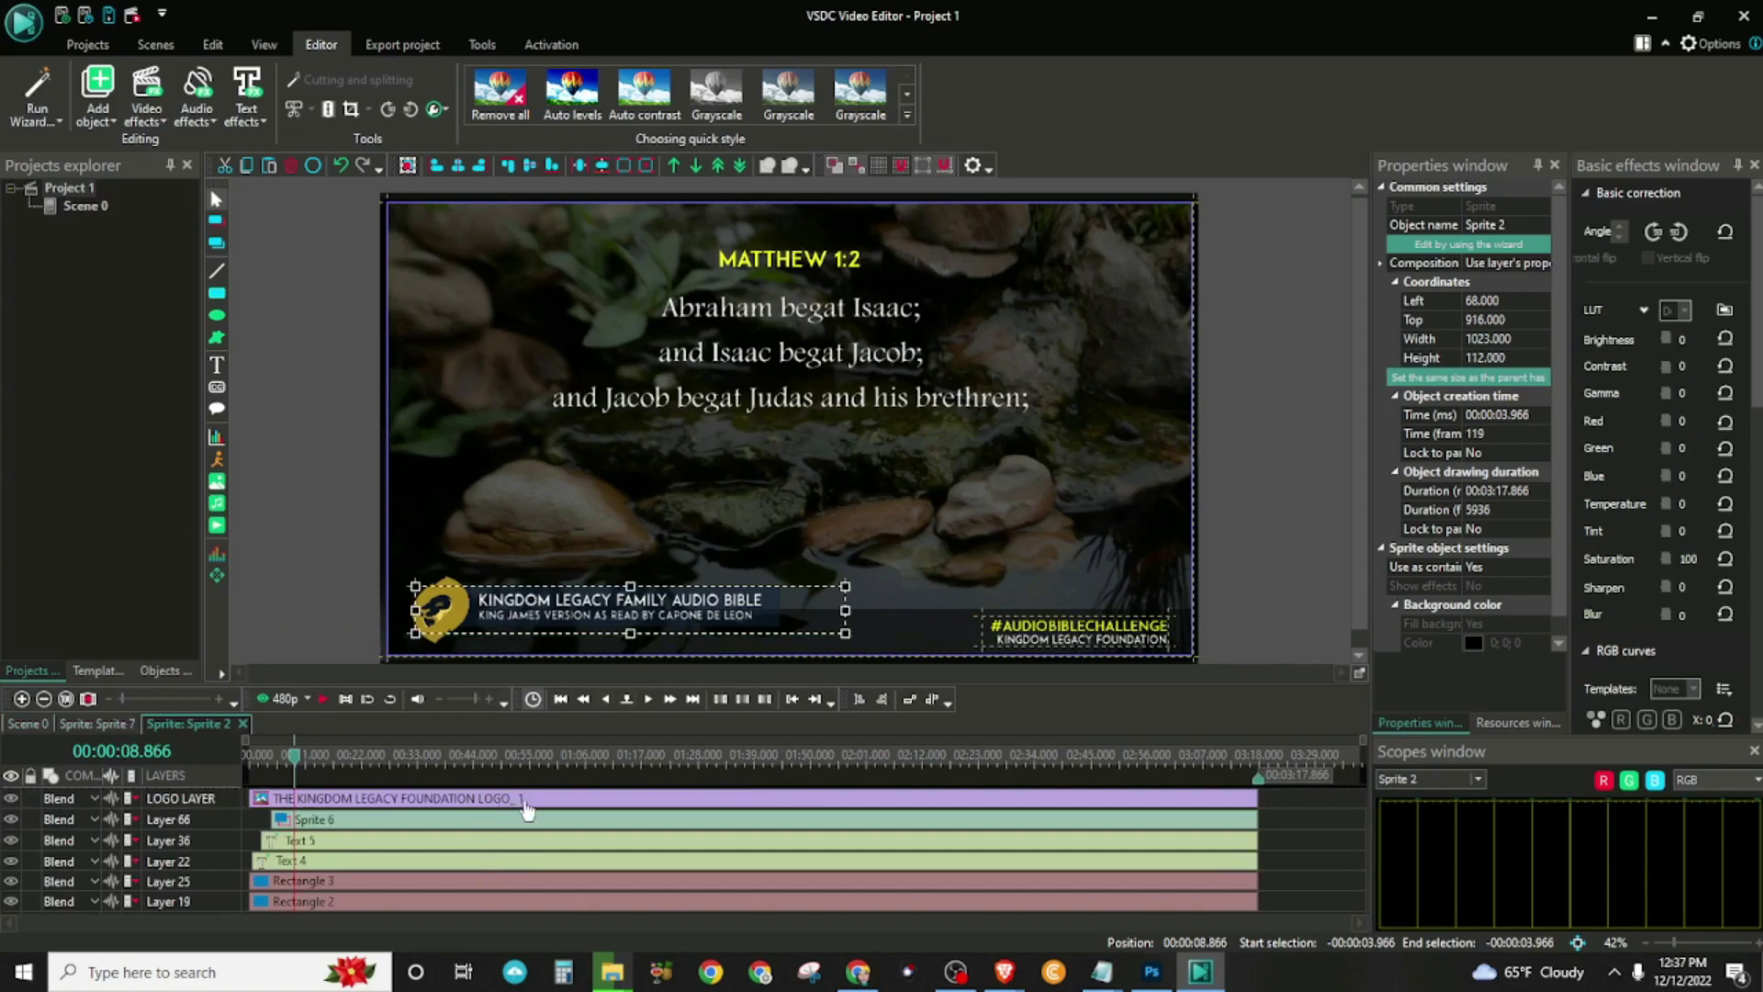
- Open the King James Version credit line for text editing and highlight the reader's name, leaving the wording as is
click(537, 816)
click(527, 841)
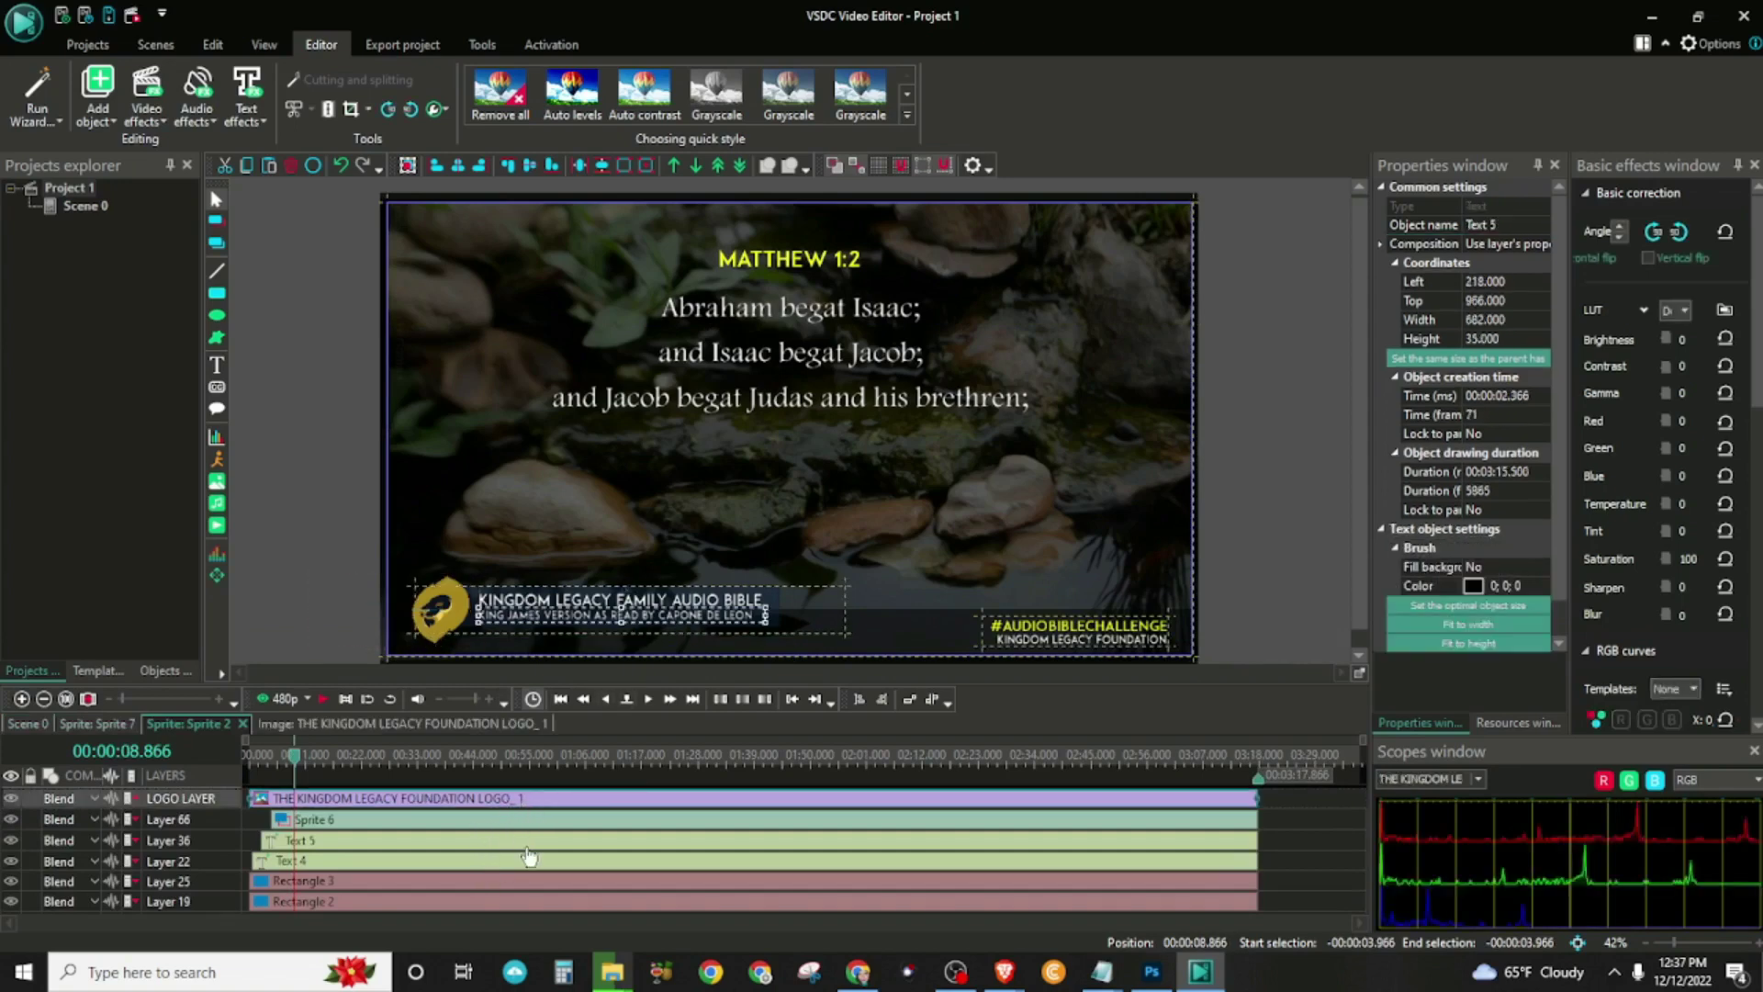
double_click(529, 847)
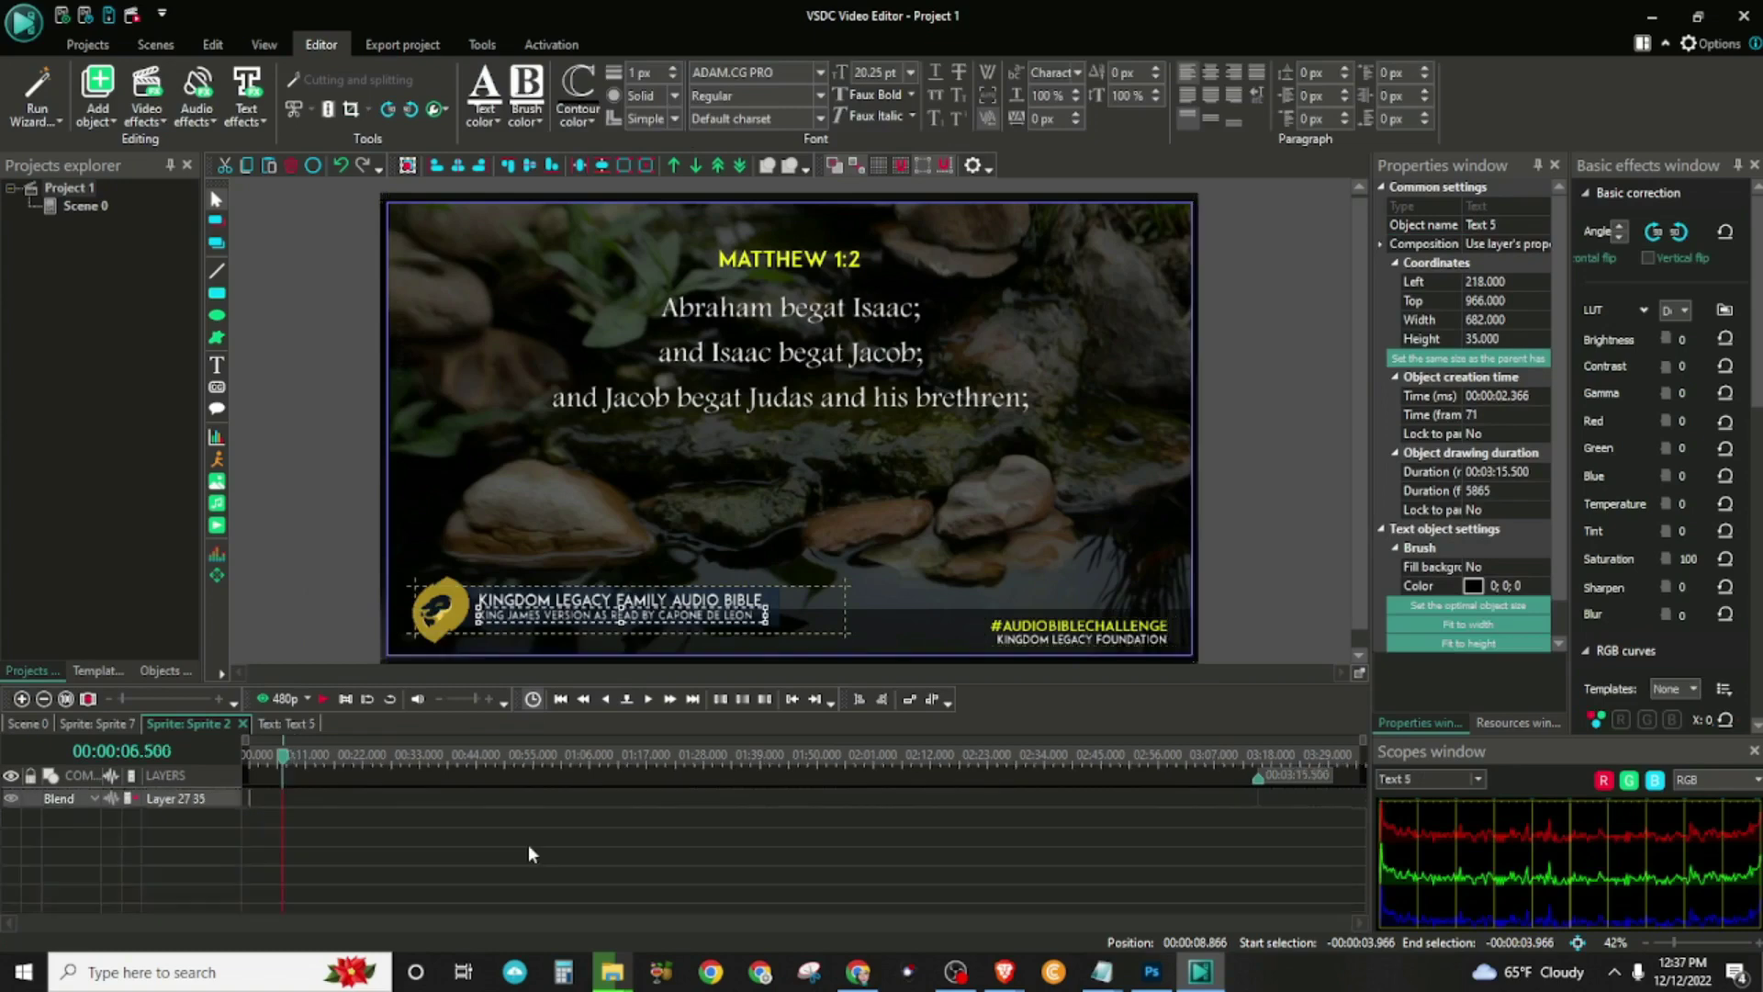
double_click(747, 618)
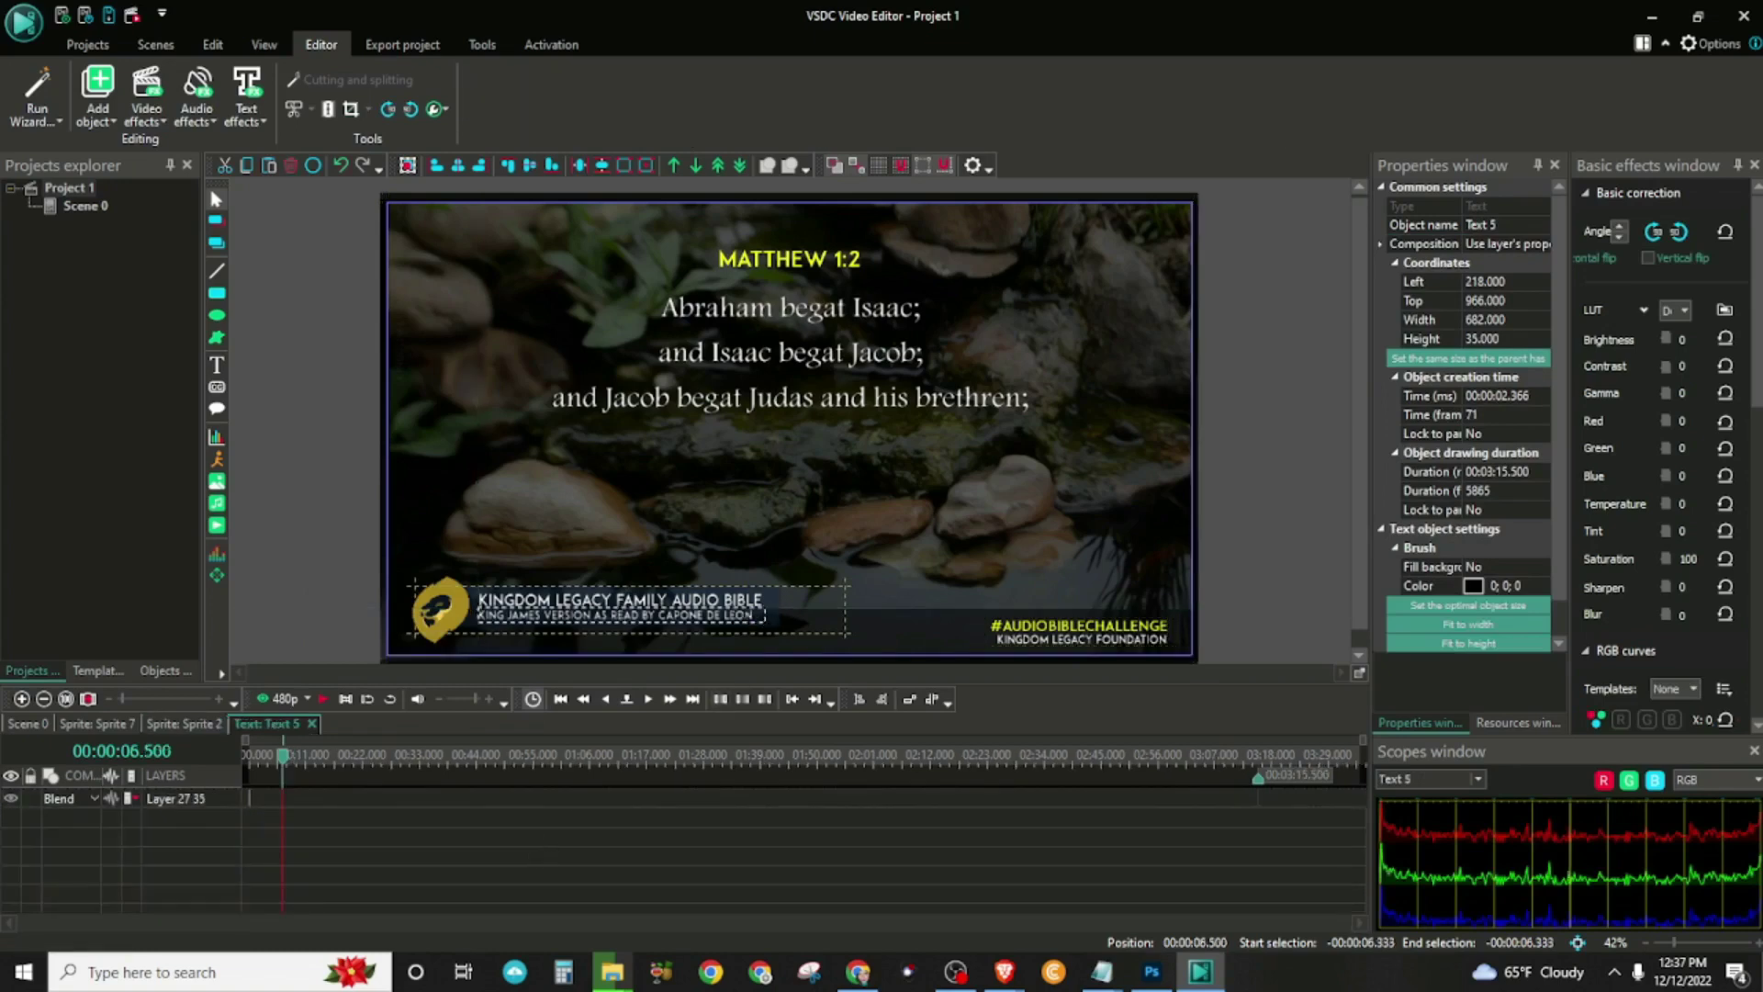
key(shift+Left)
key(shift+Left)
key(shift+Left)
key(shift+Left)
key(shift+Left)
key(shift+Left)
key(shift+Left)
key(shift+Left)
key(shift+Left)
key(shift+Left)
key(shift+Left)
key(shift+Left)
key(shift+Left)
key(shift+Left)
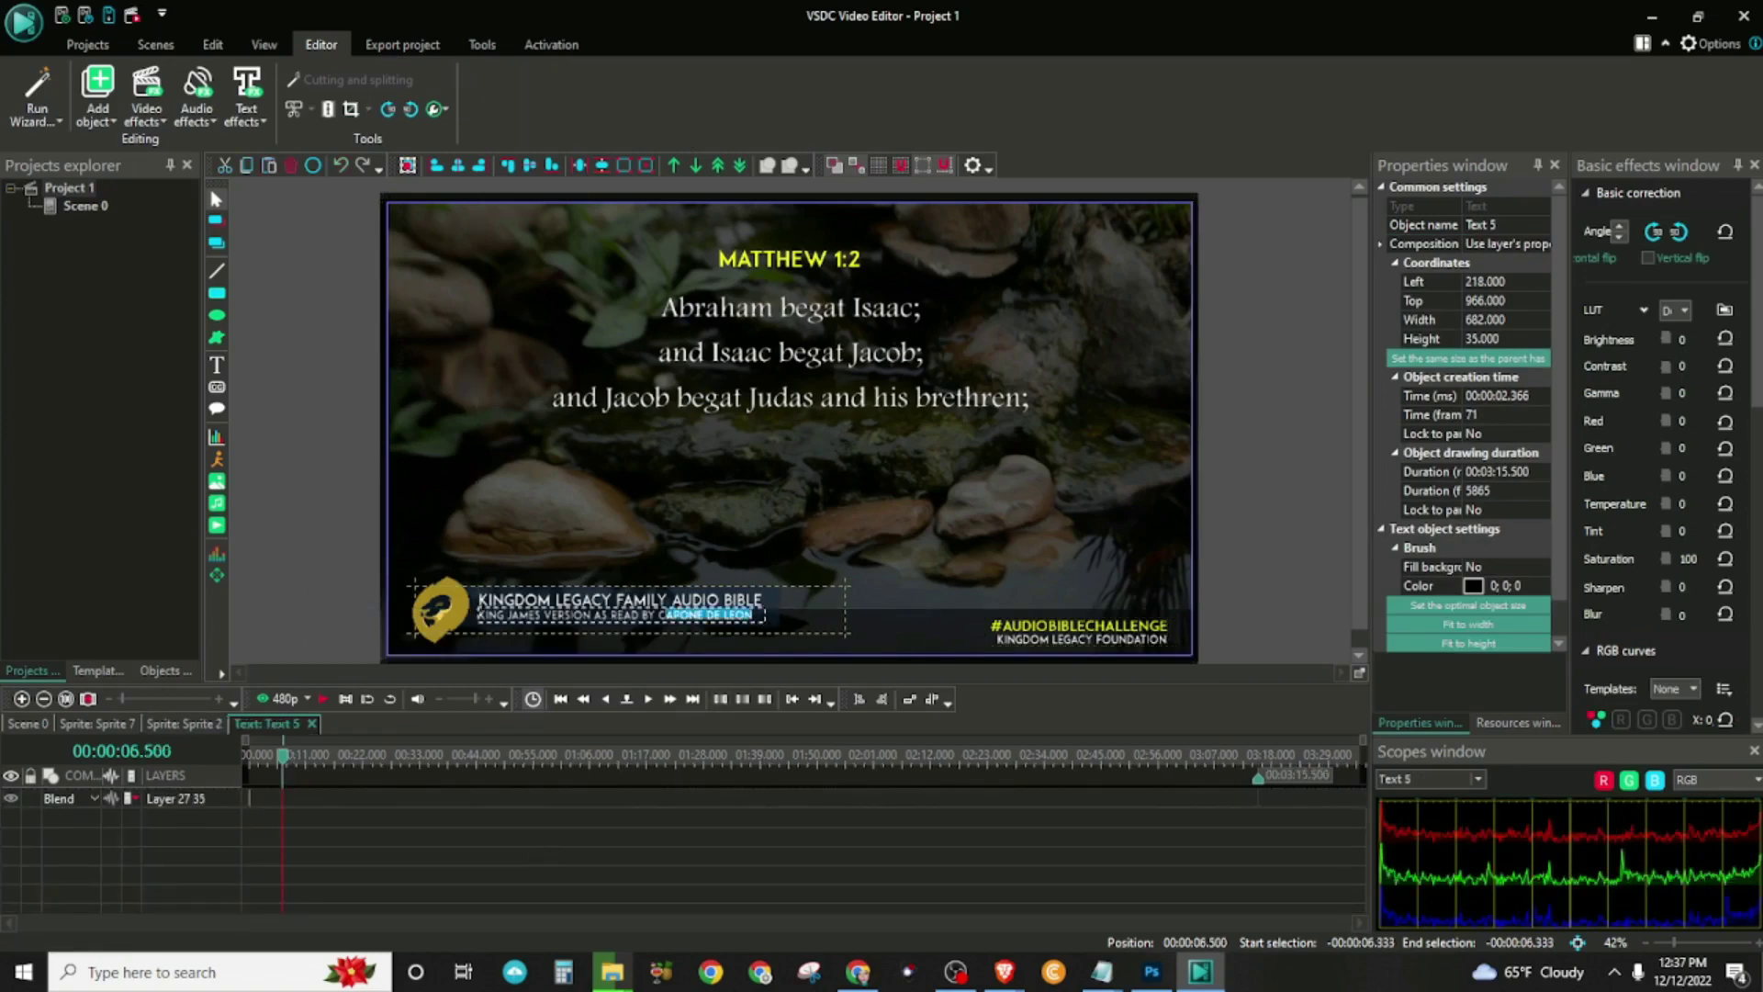
key(Escape)
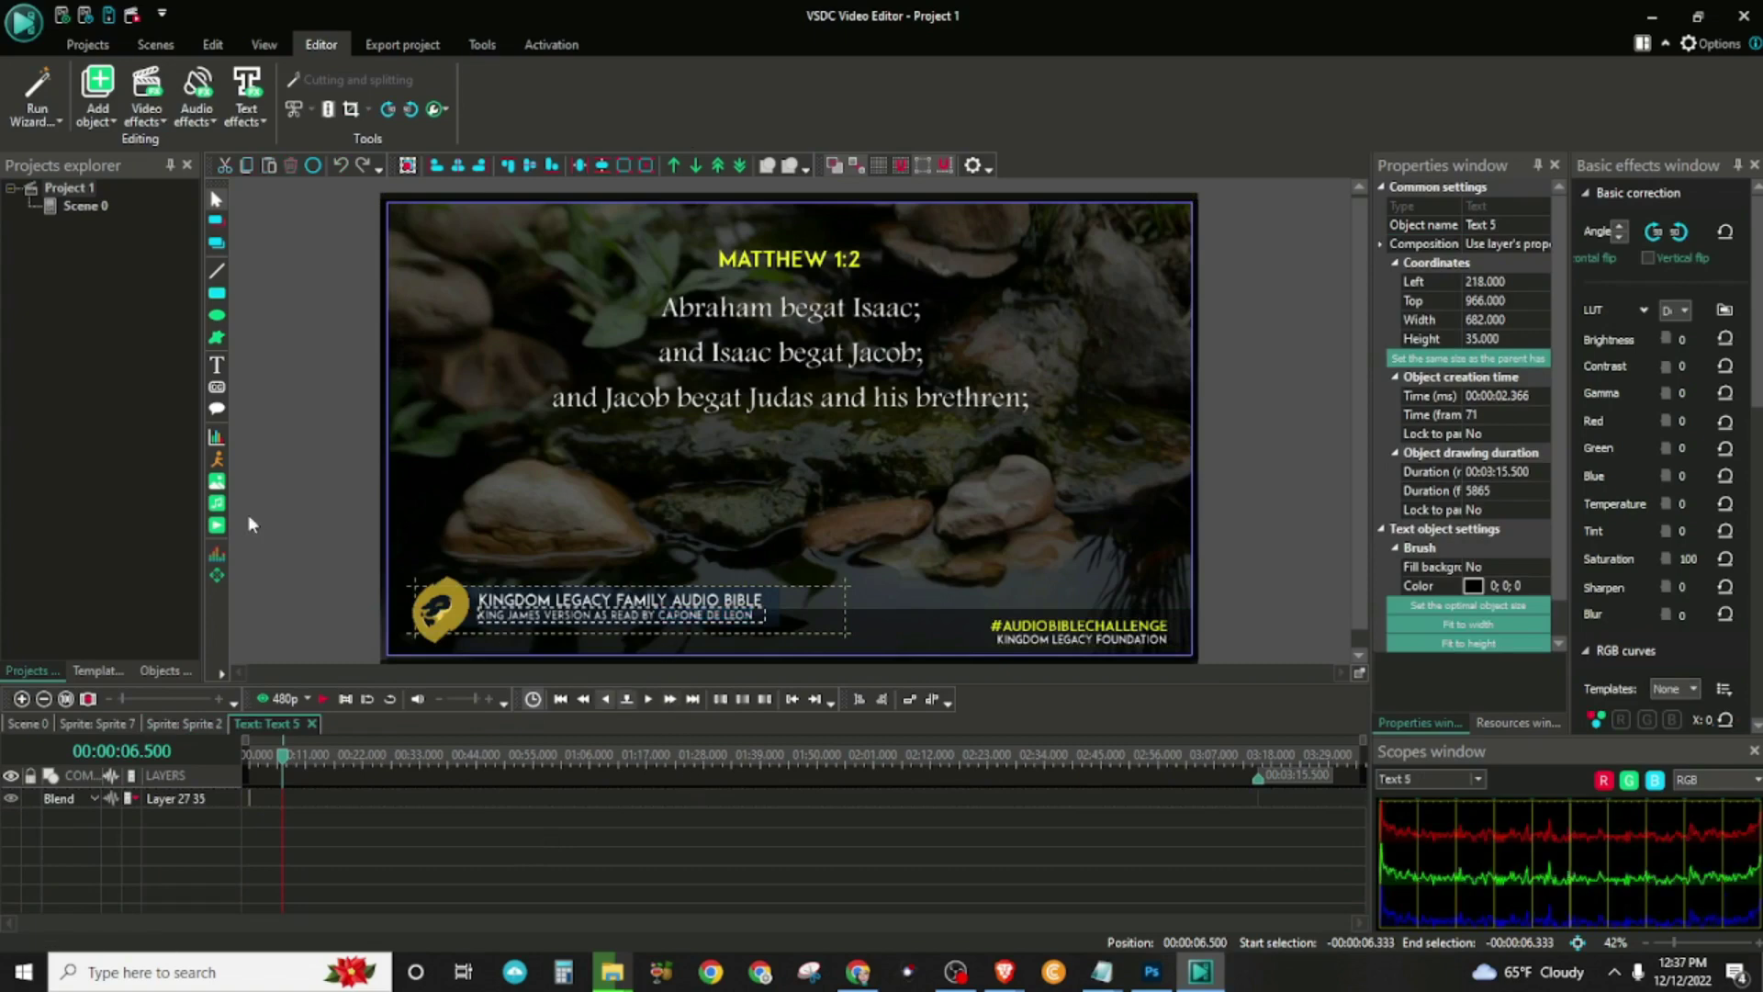
- Return to the main scene and hide the LOWER THIRD layer, and show it again
click(96, 723)
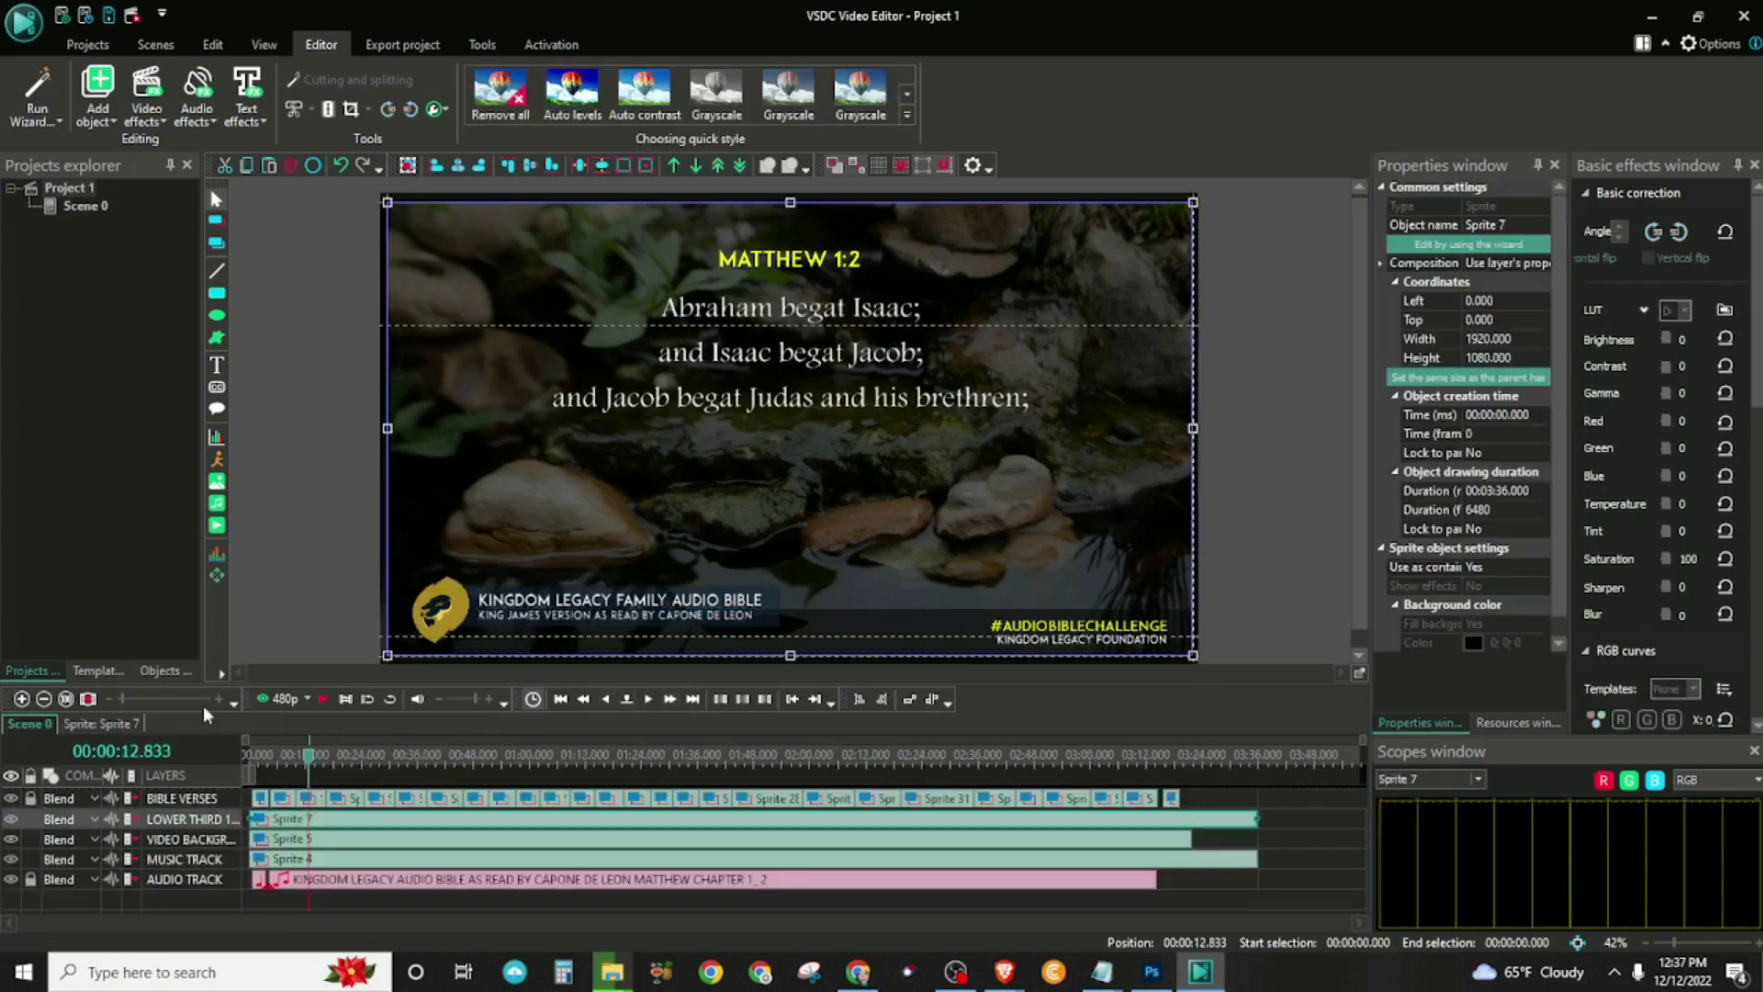
click(9, 823)
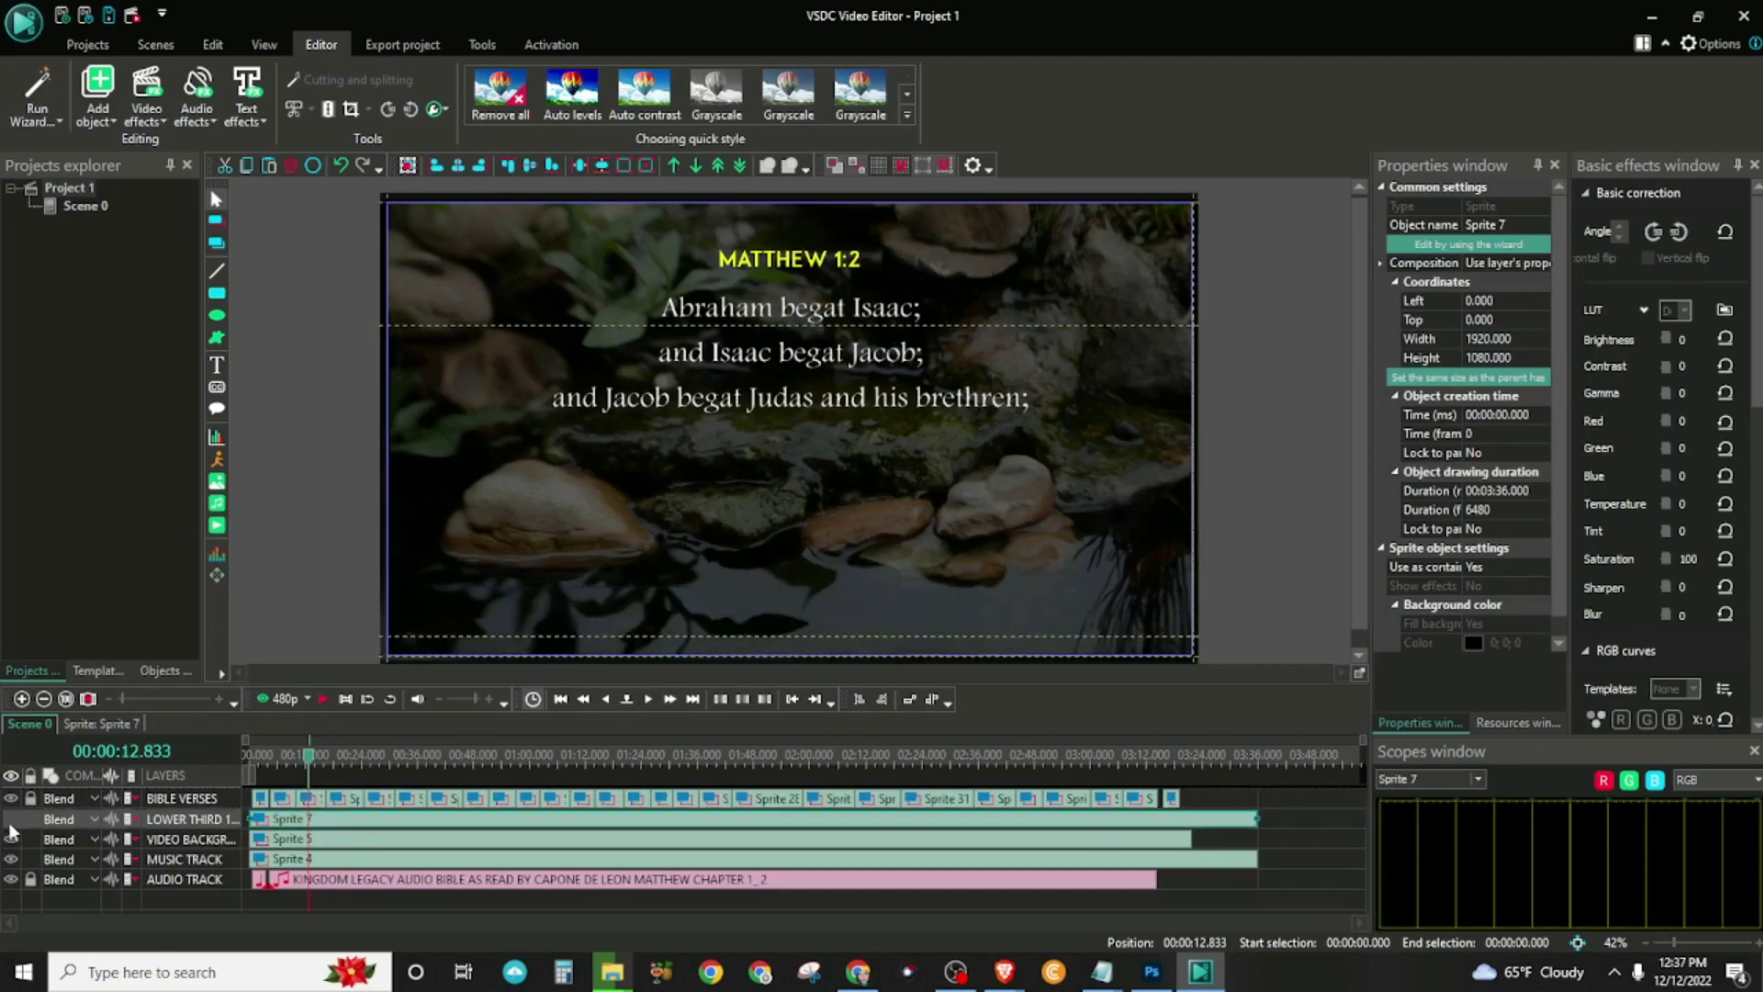
click(9, 823)
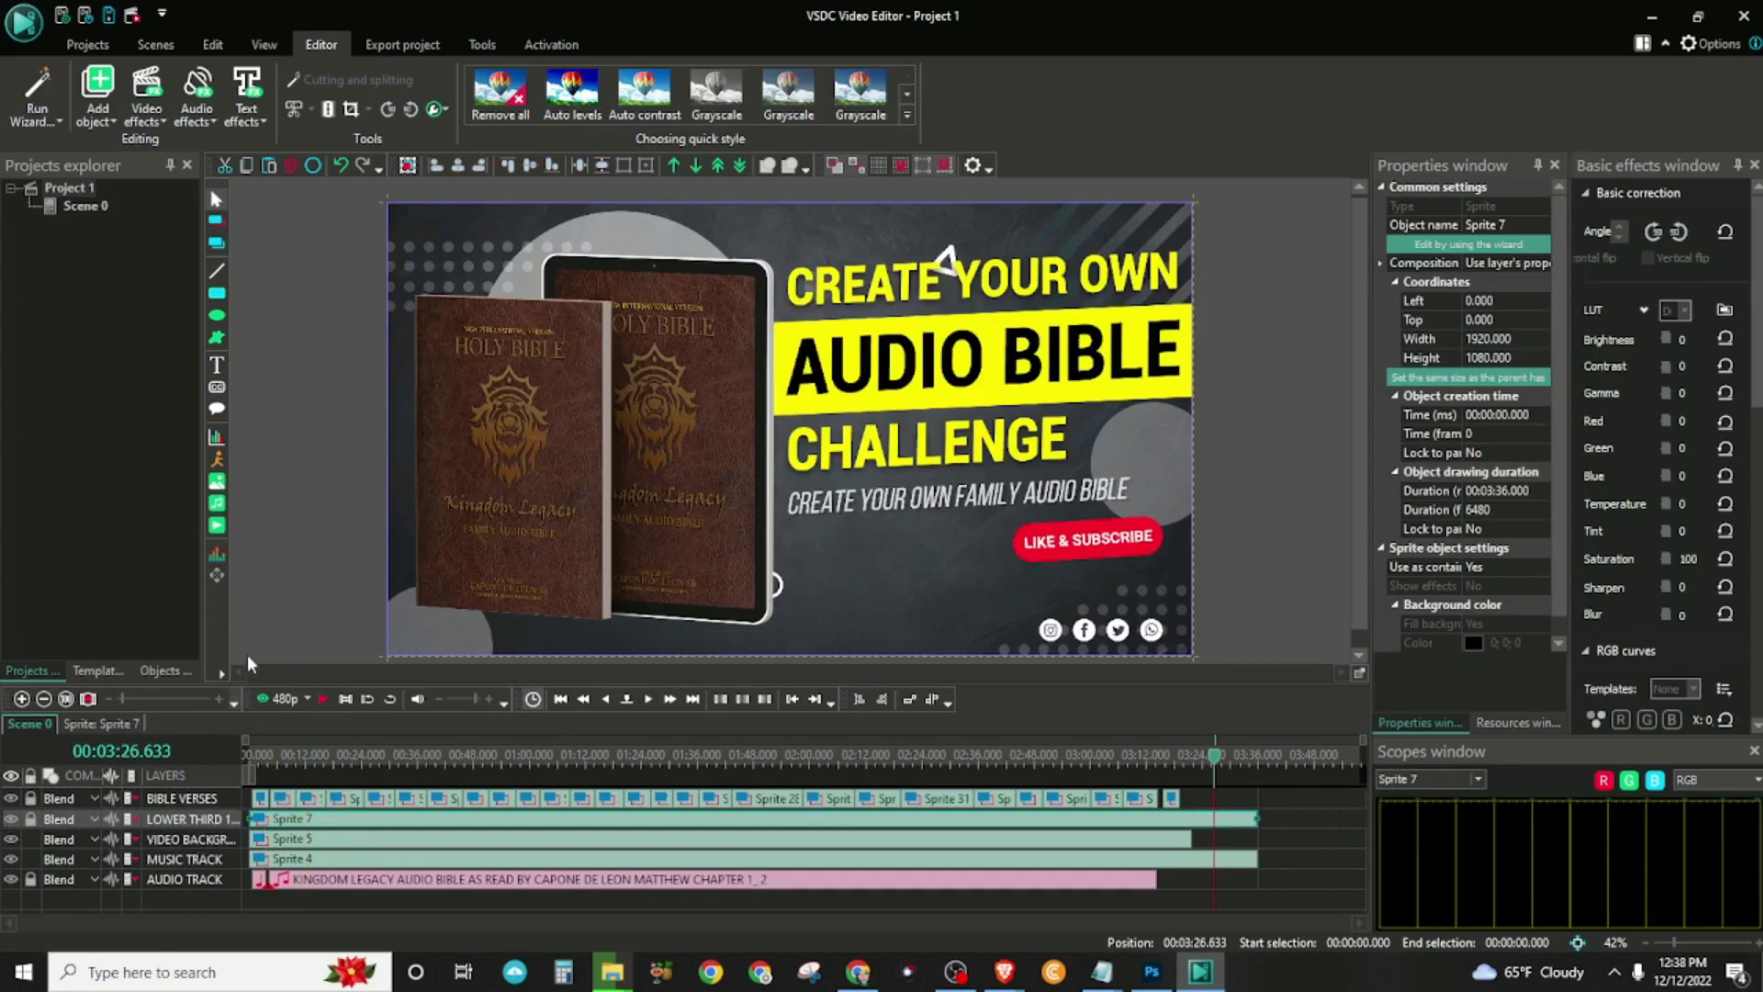
- Inside the video background sprite, hide the PRAYER POND layer and open the sprite on the VIDEO OPTIONS layer
click(269, 639)
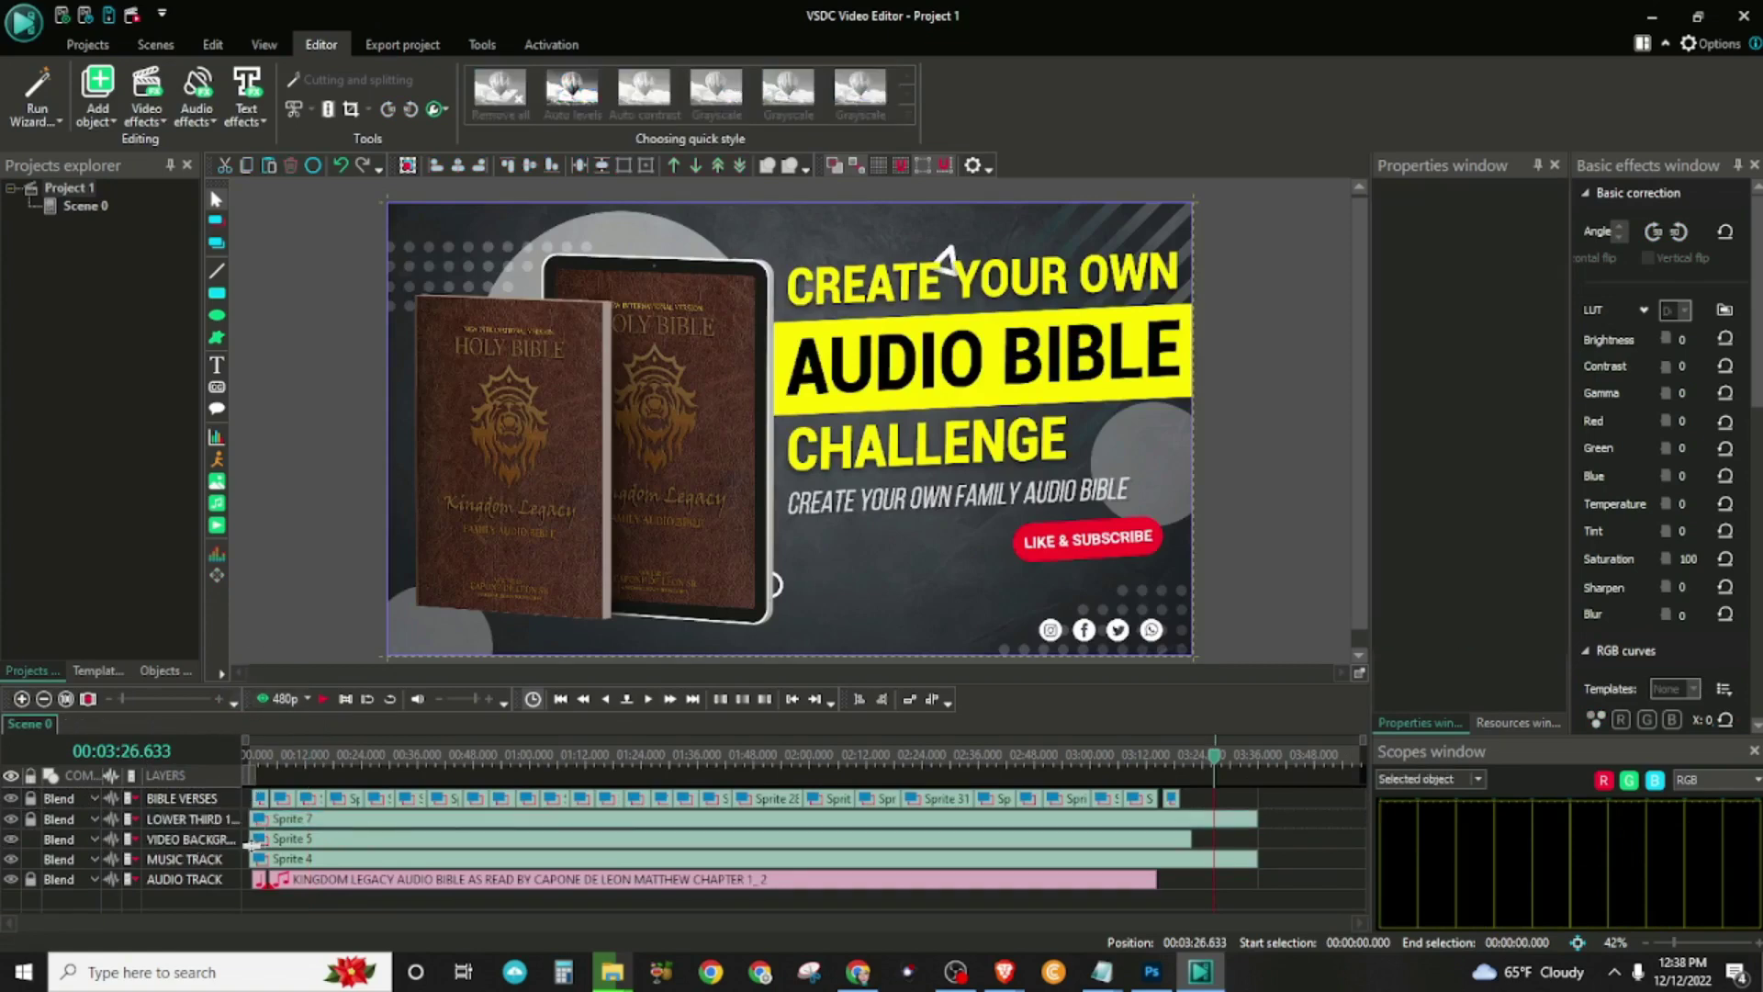
click(174, 843)
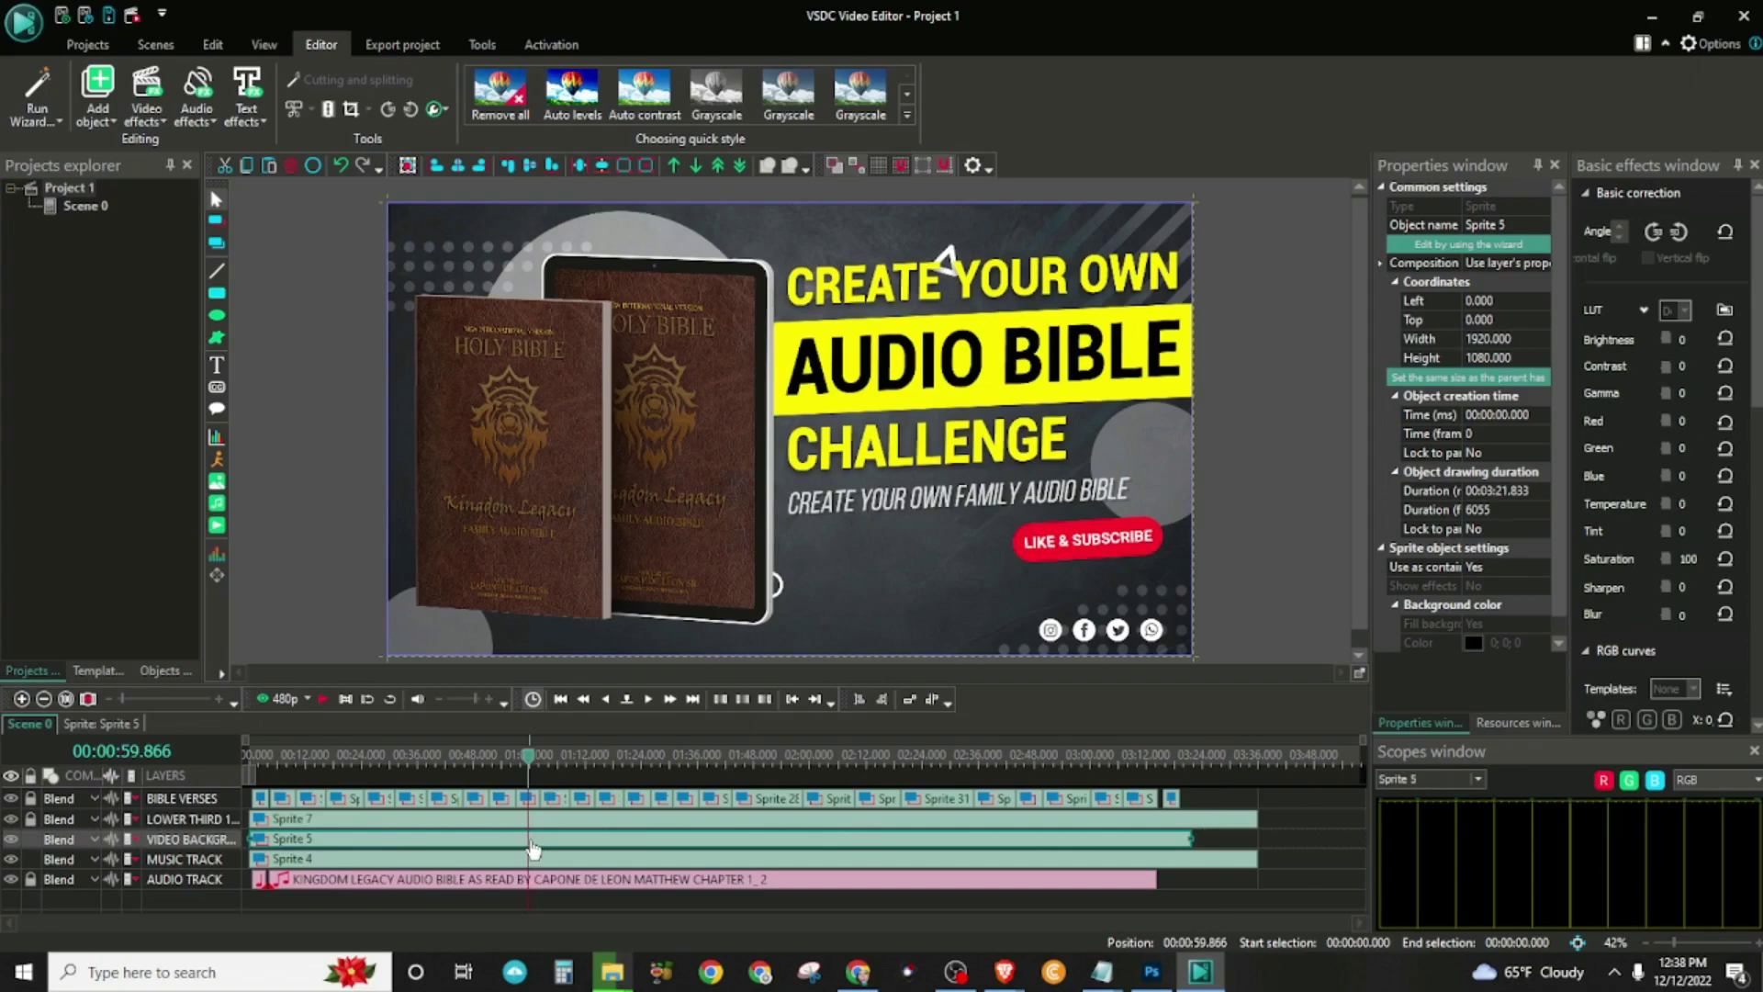
double_click(532, 850)
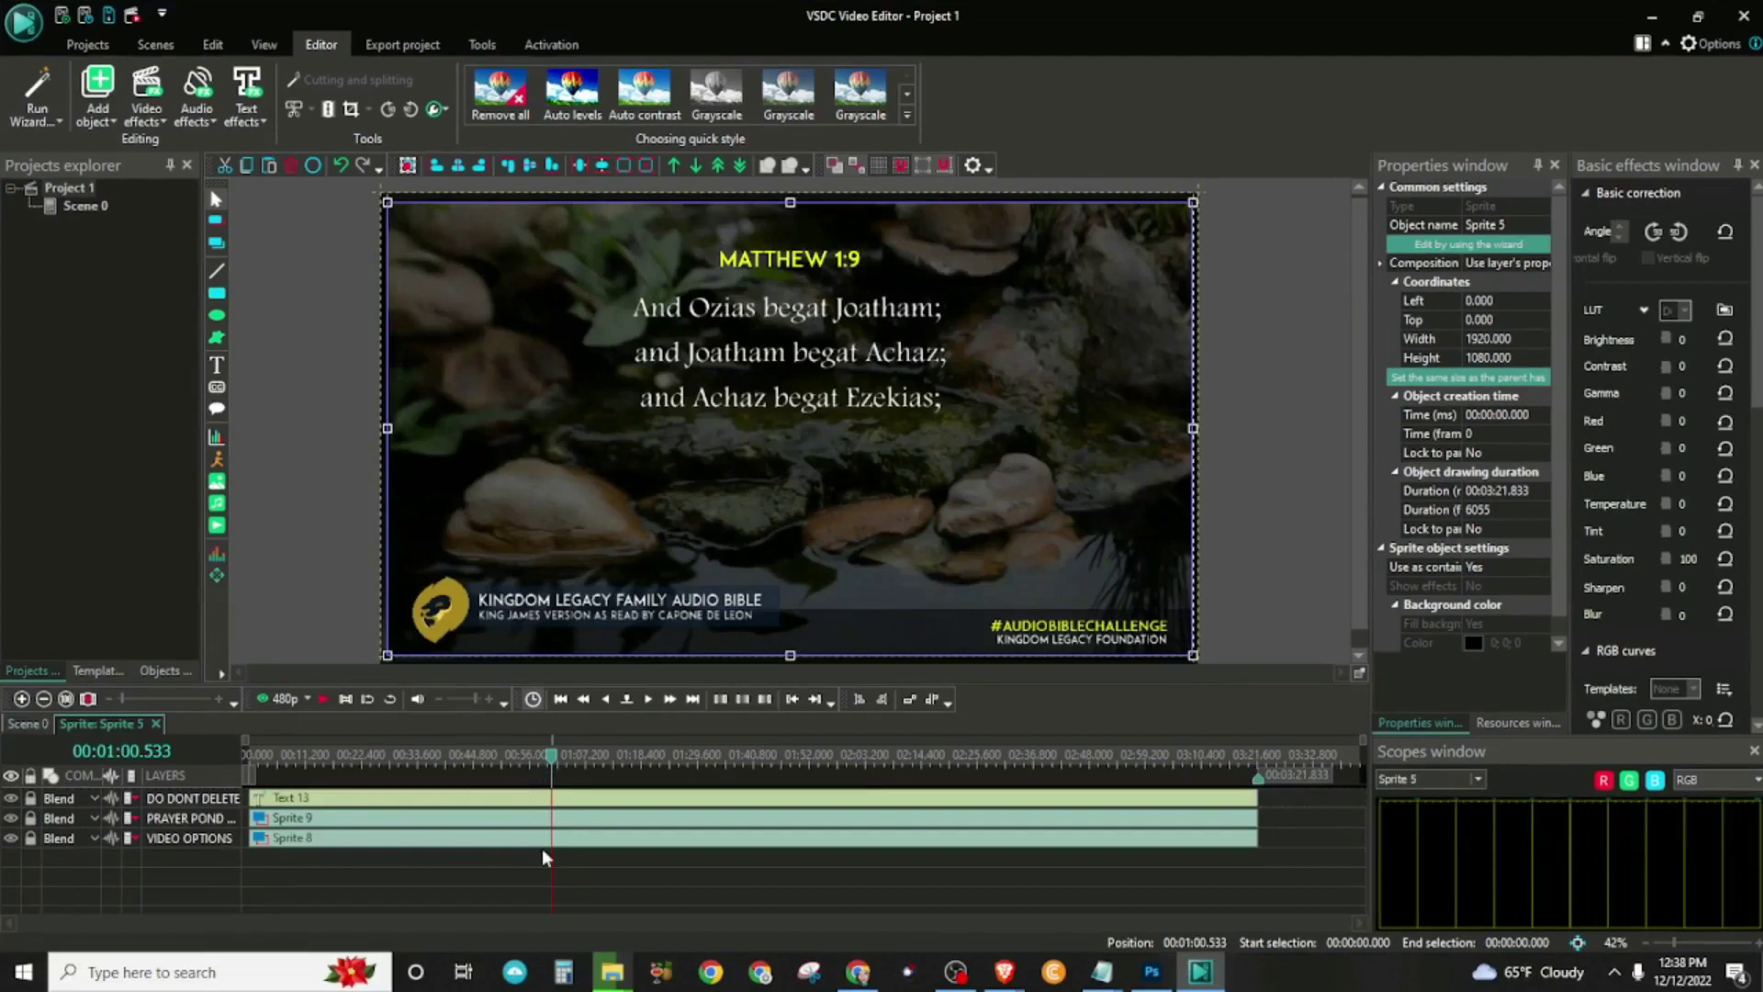
double_click(277, 837)
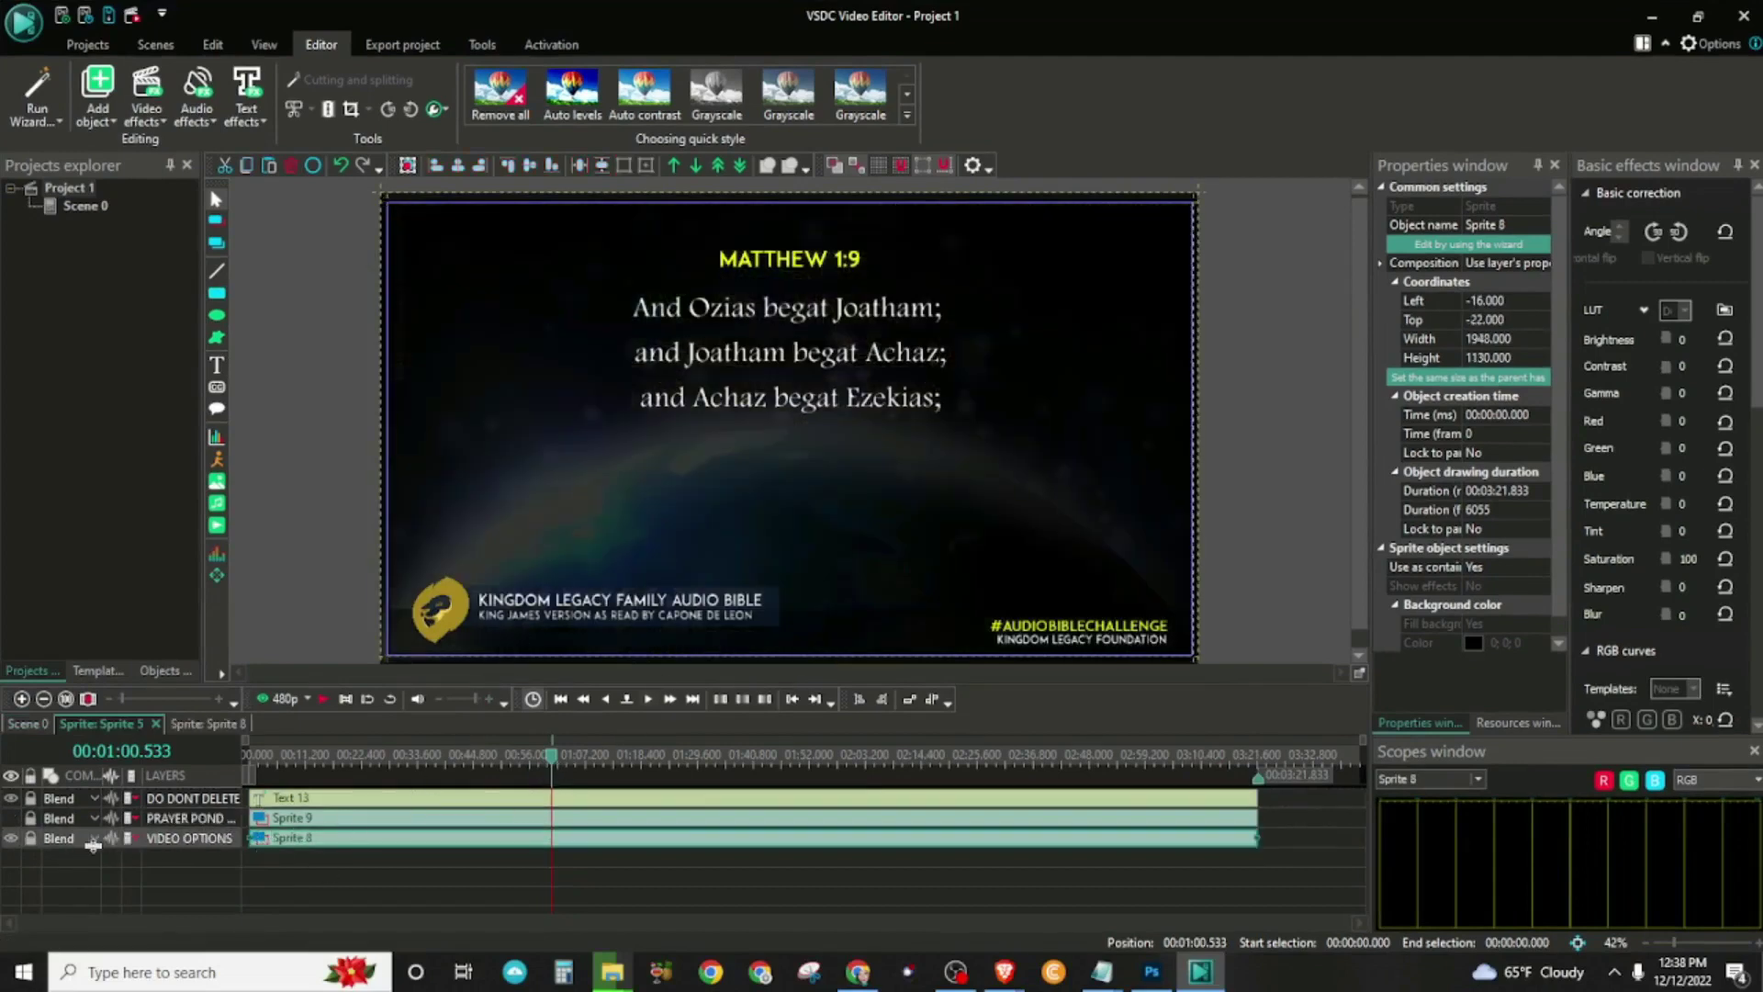
double_click(402, 837)
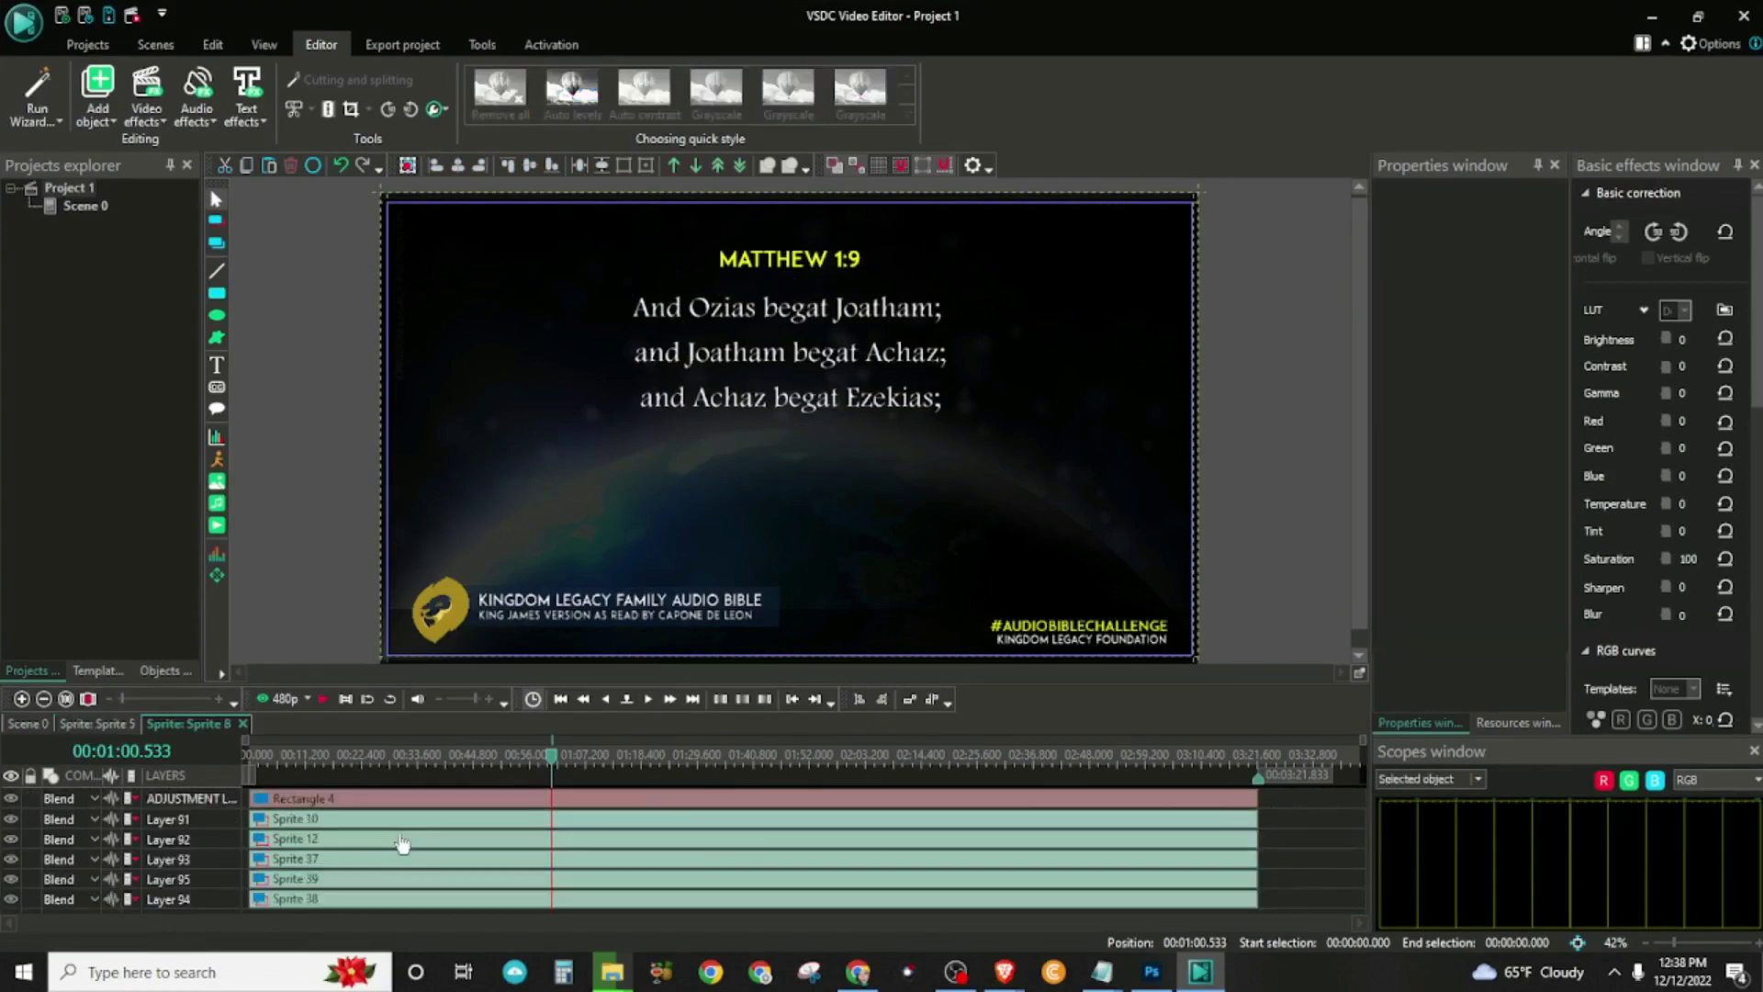
- Toggle the adjustment layer off and on to compare the earth background with and without its darkening
click(12, 800)
click(12, 800)
click(12, 800)
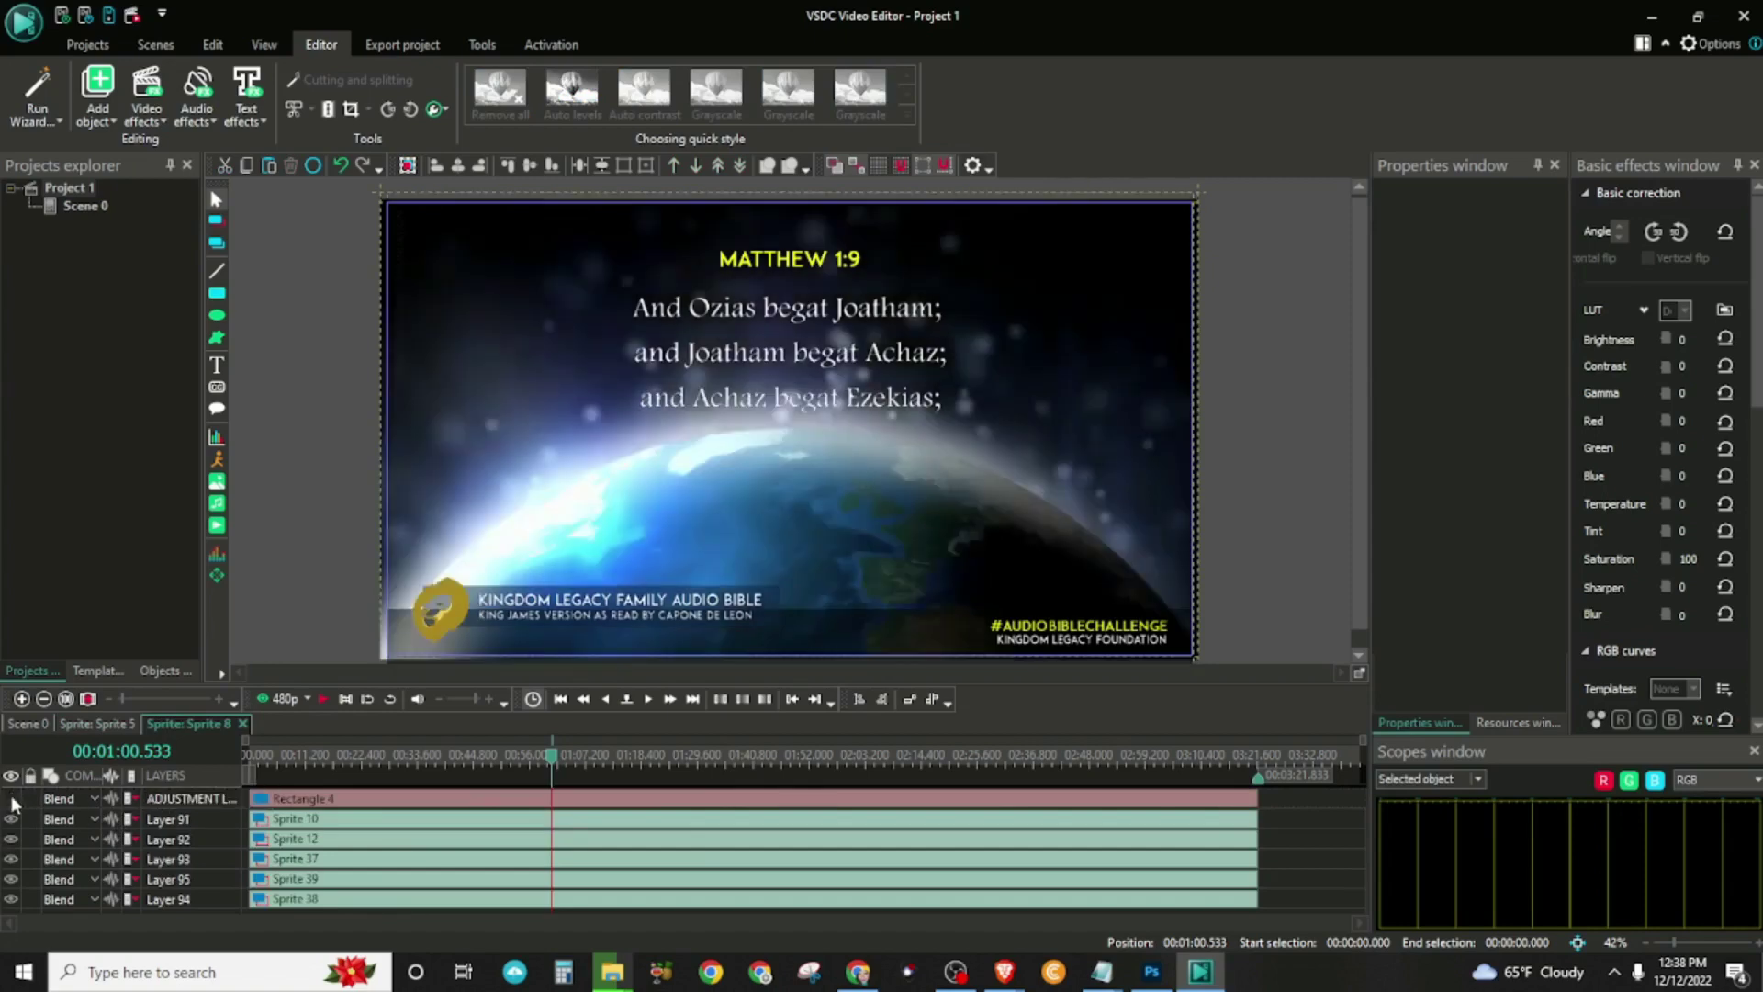
click(12, 800)
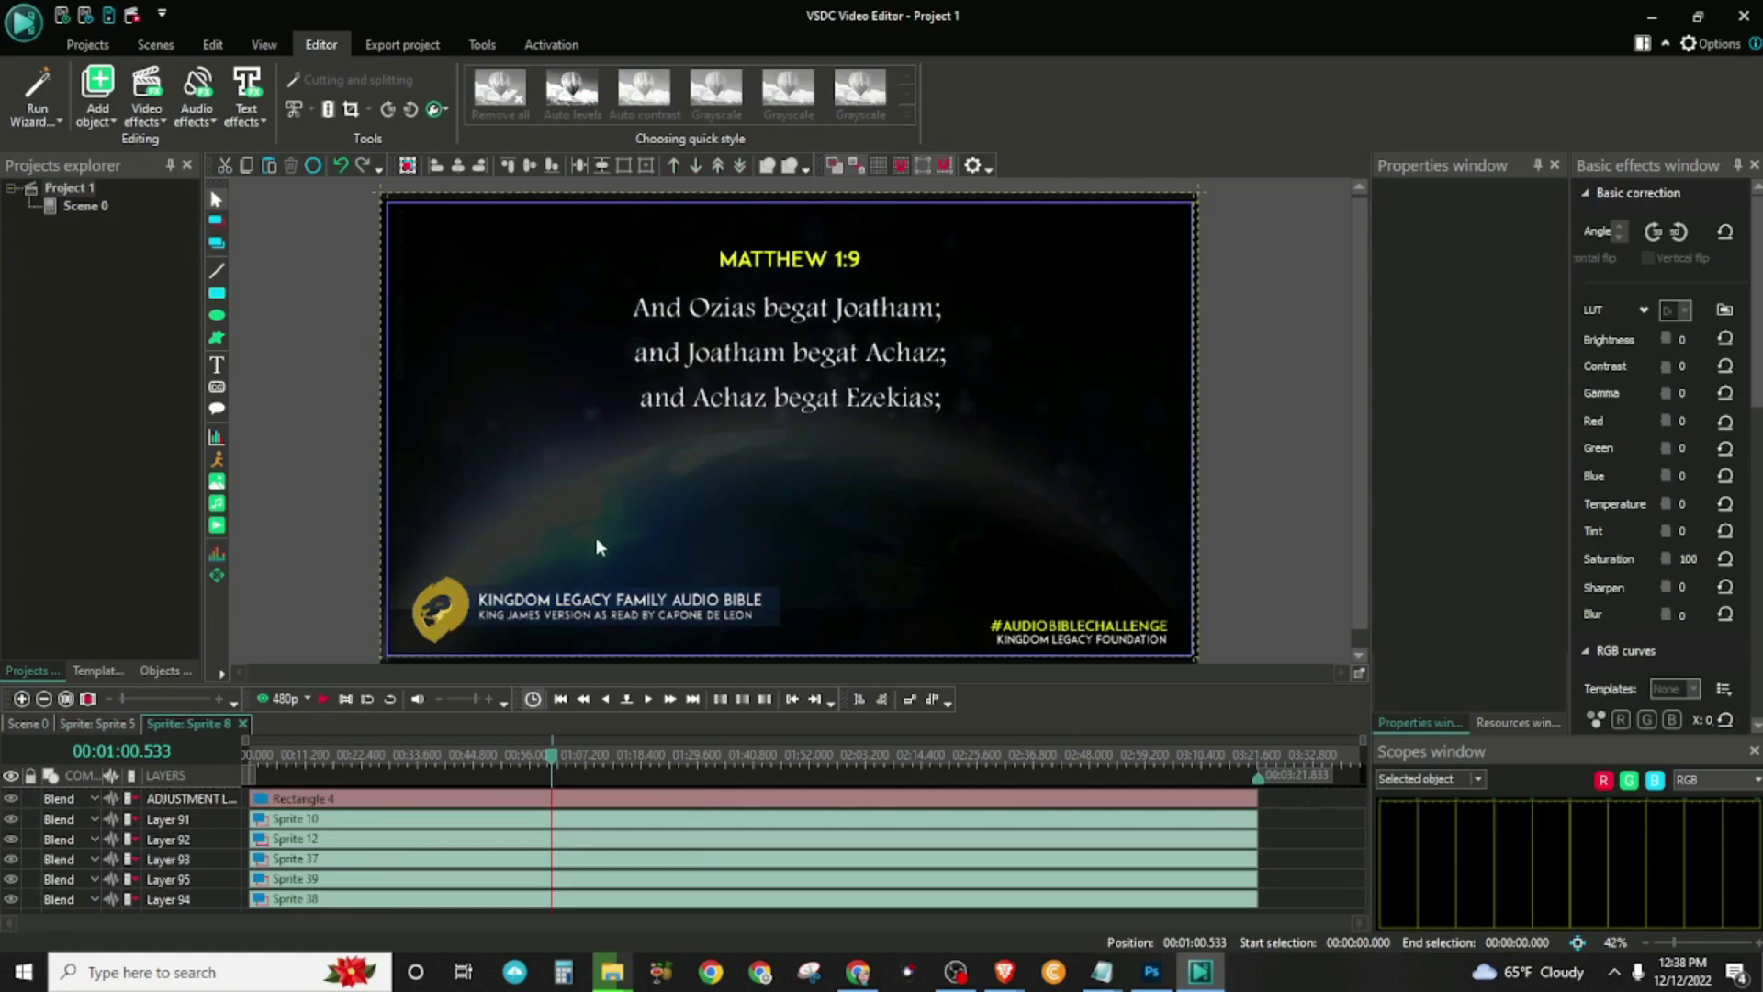
- Hide Layers 91, 92, 93, 95 and 94 one by one, previewing the remaining background options with playback from the start
click(13, 831)
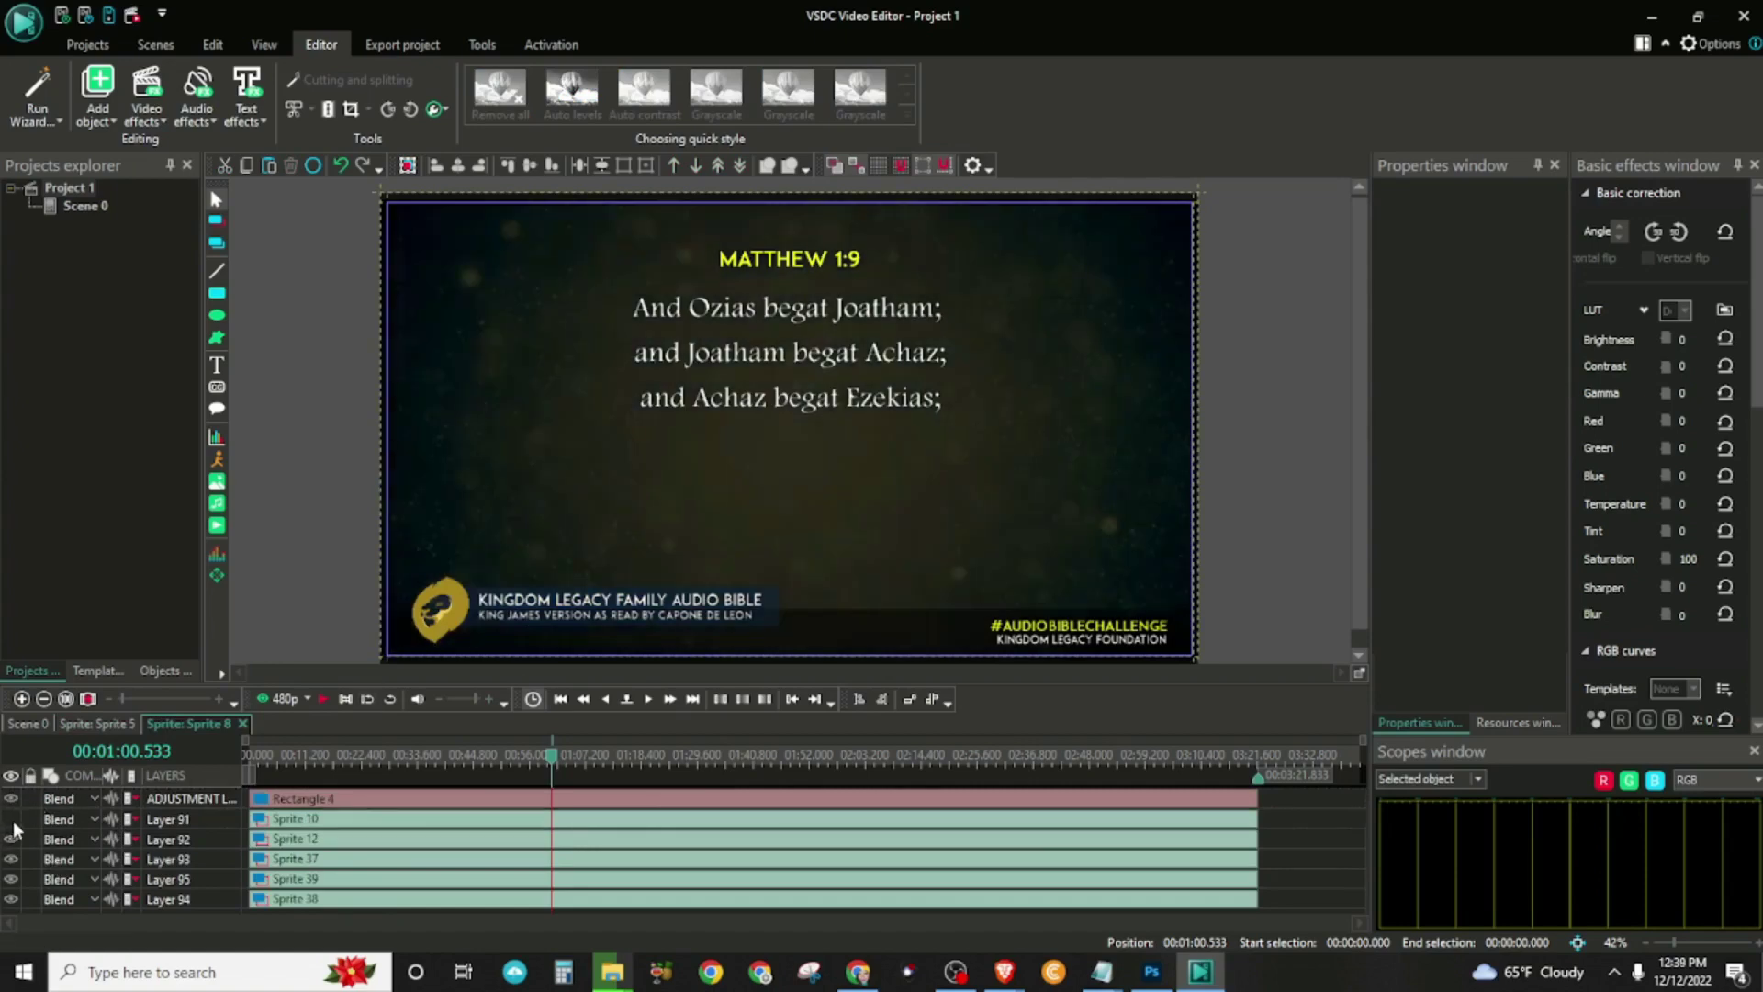
drag(467, 771, 162, 776)
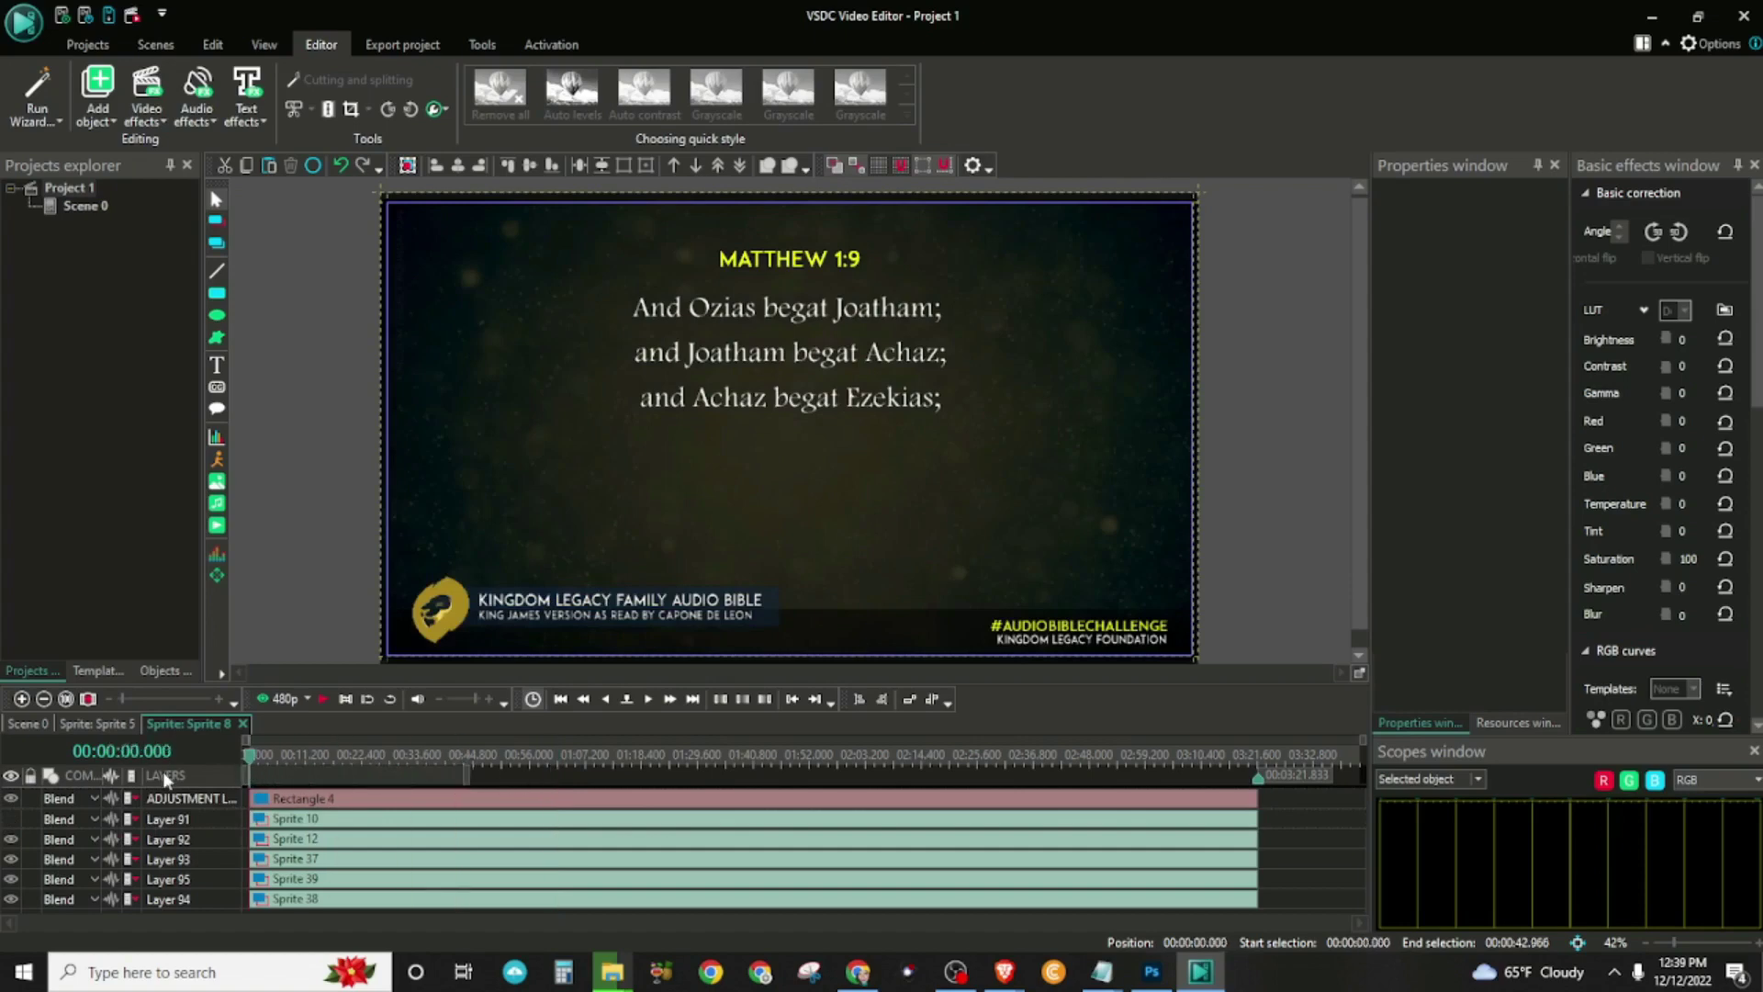
key(space)
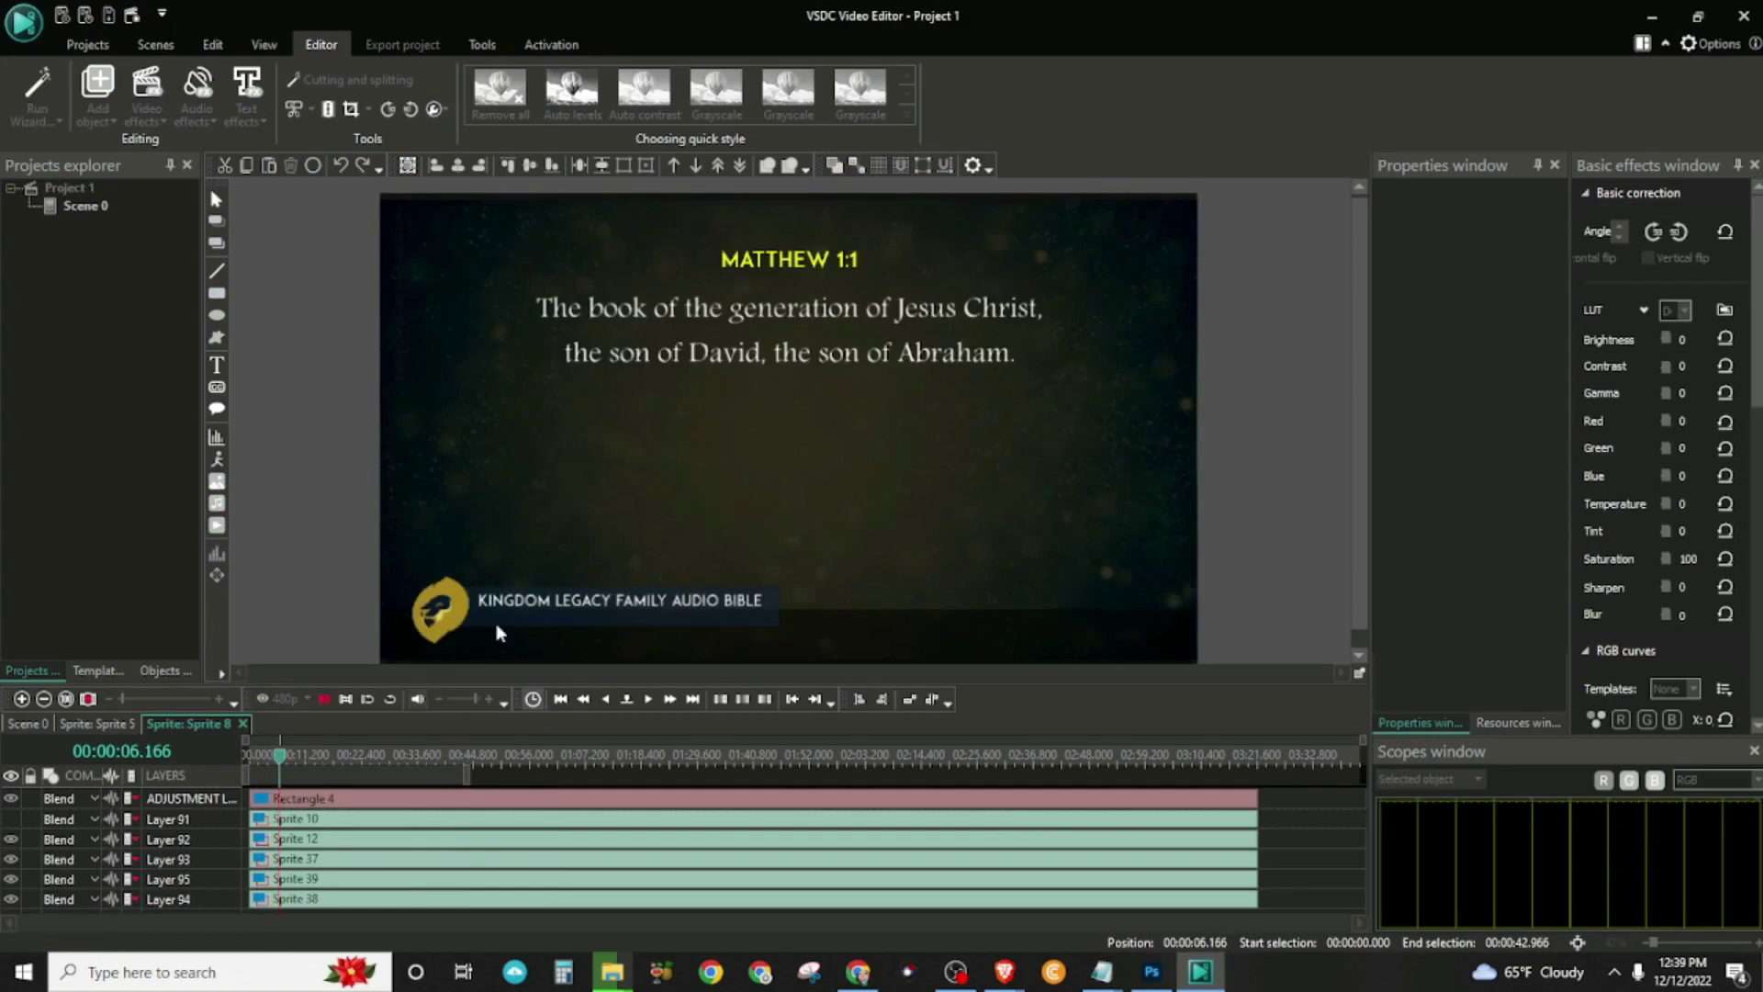
click(11, 839)
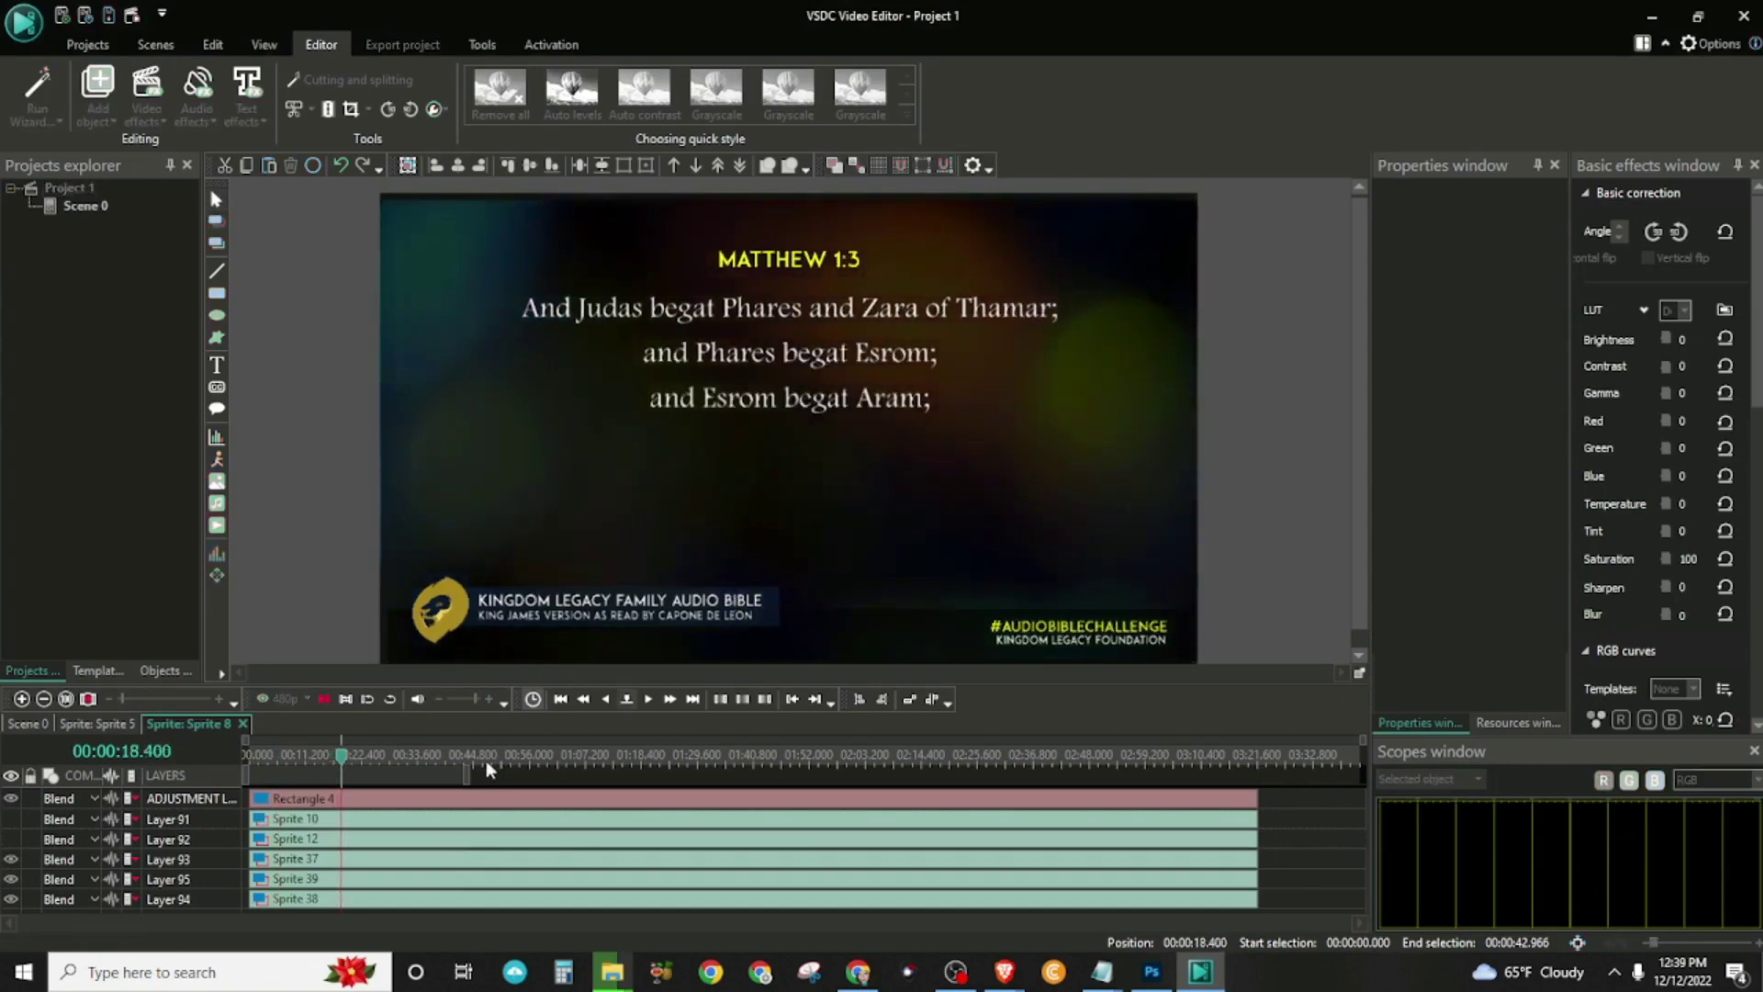
key(space)
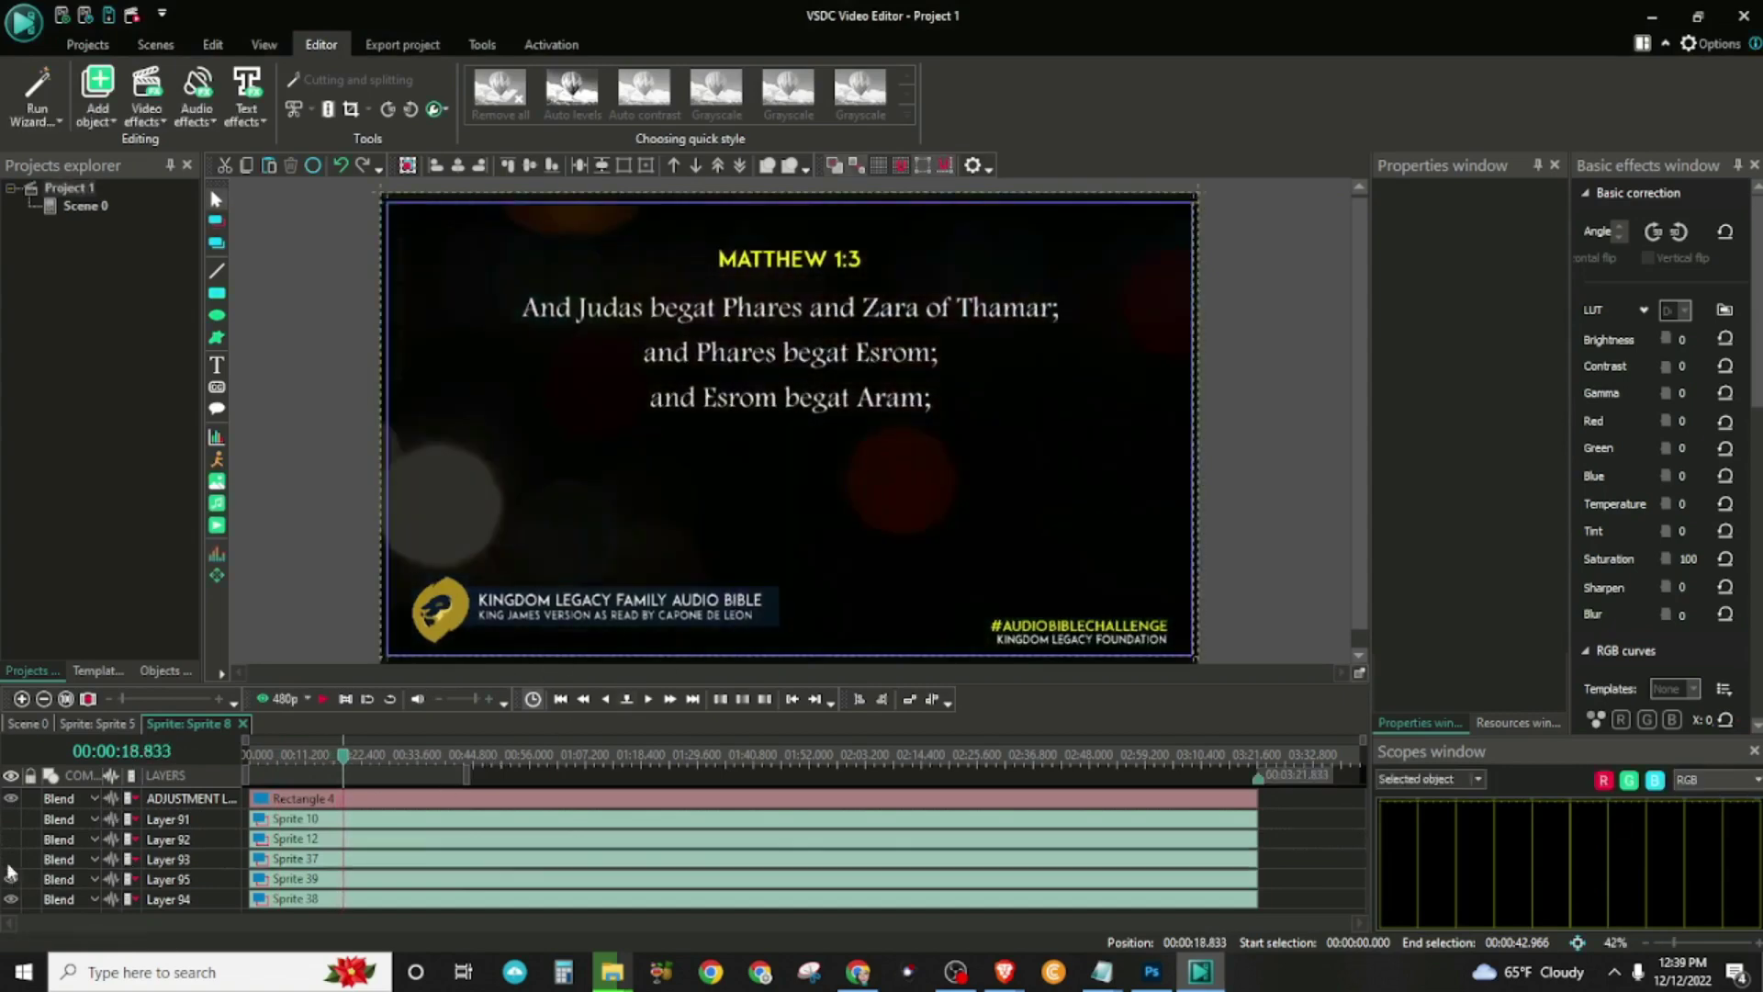
click(12, 899)
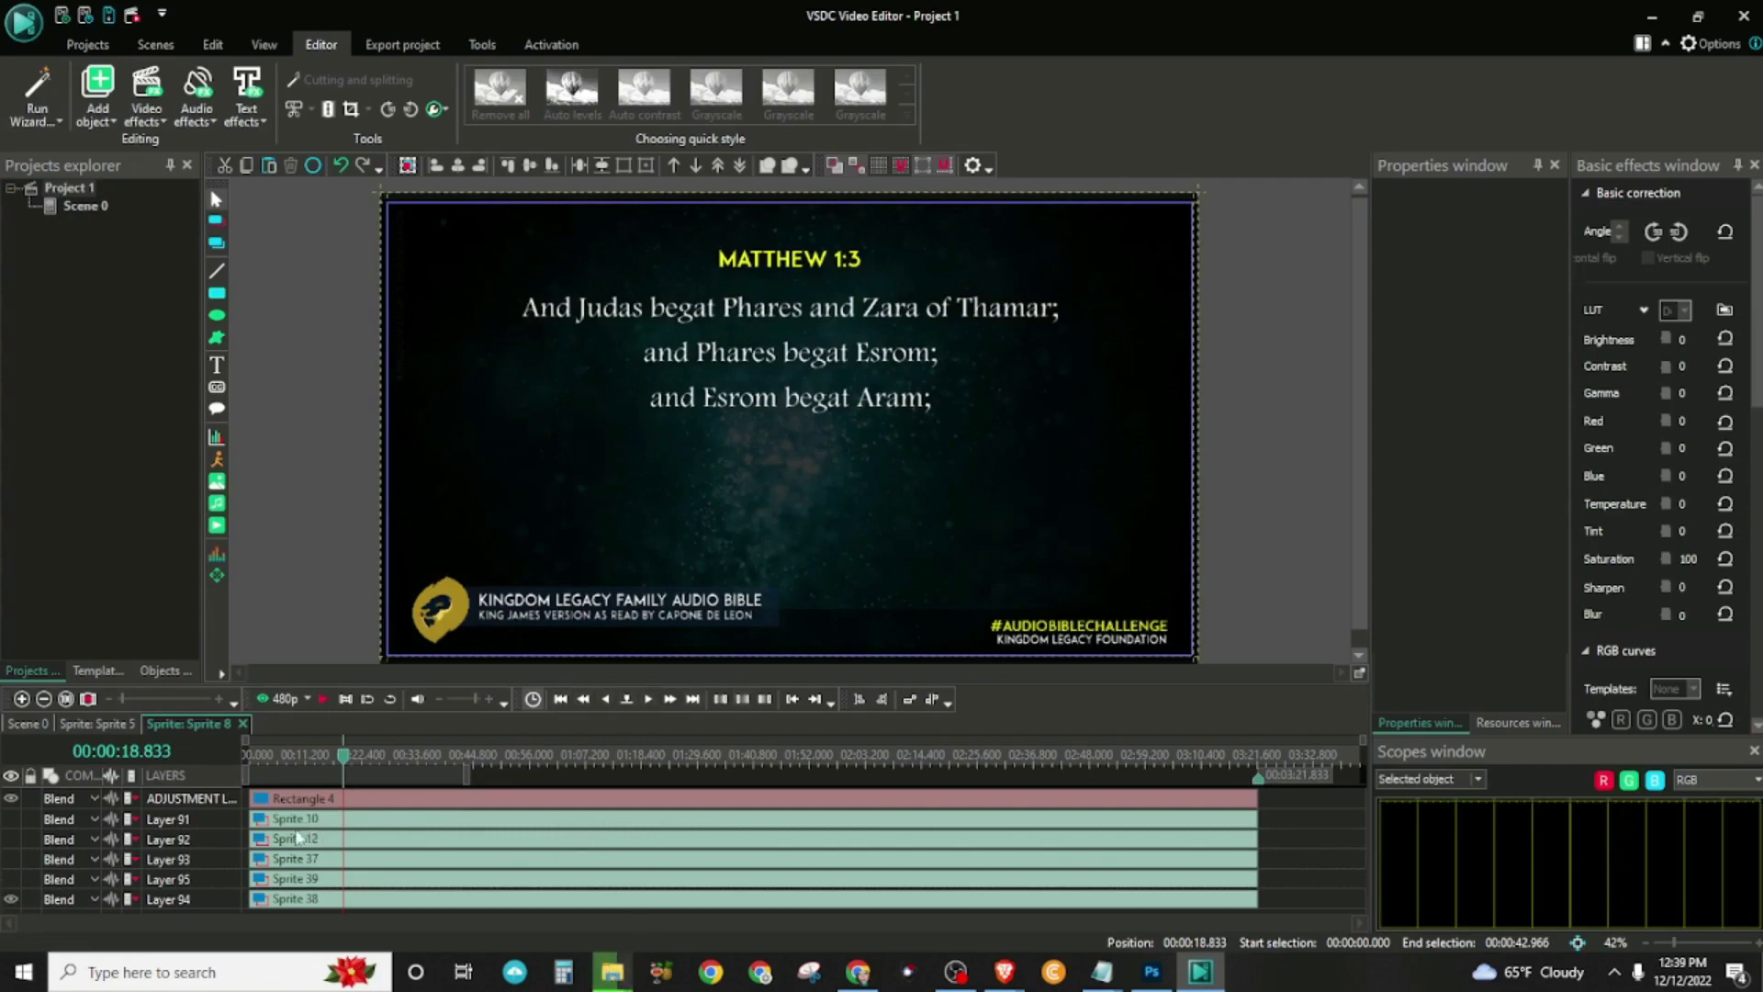
click(12, 899)
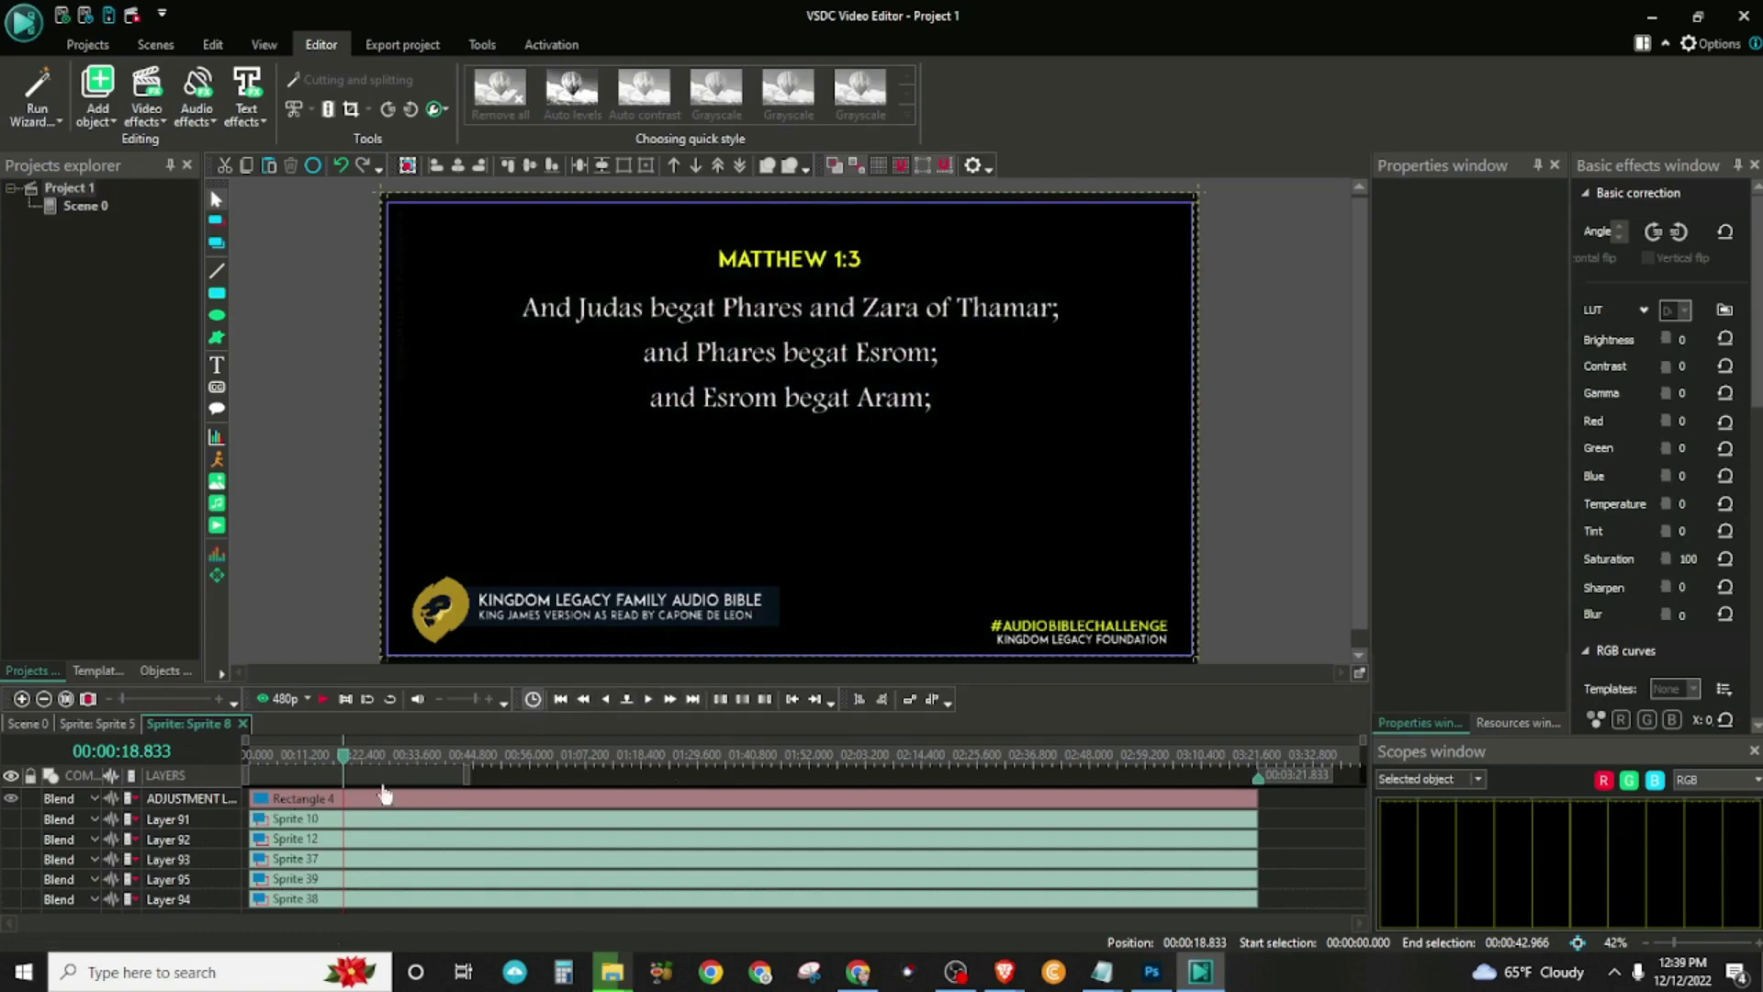
- Open the sprite on Layer 91 and play its EARTH background clips from the start
click(399, 824)
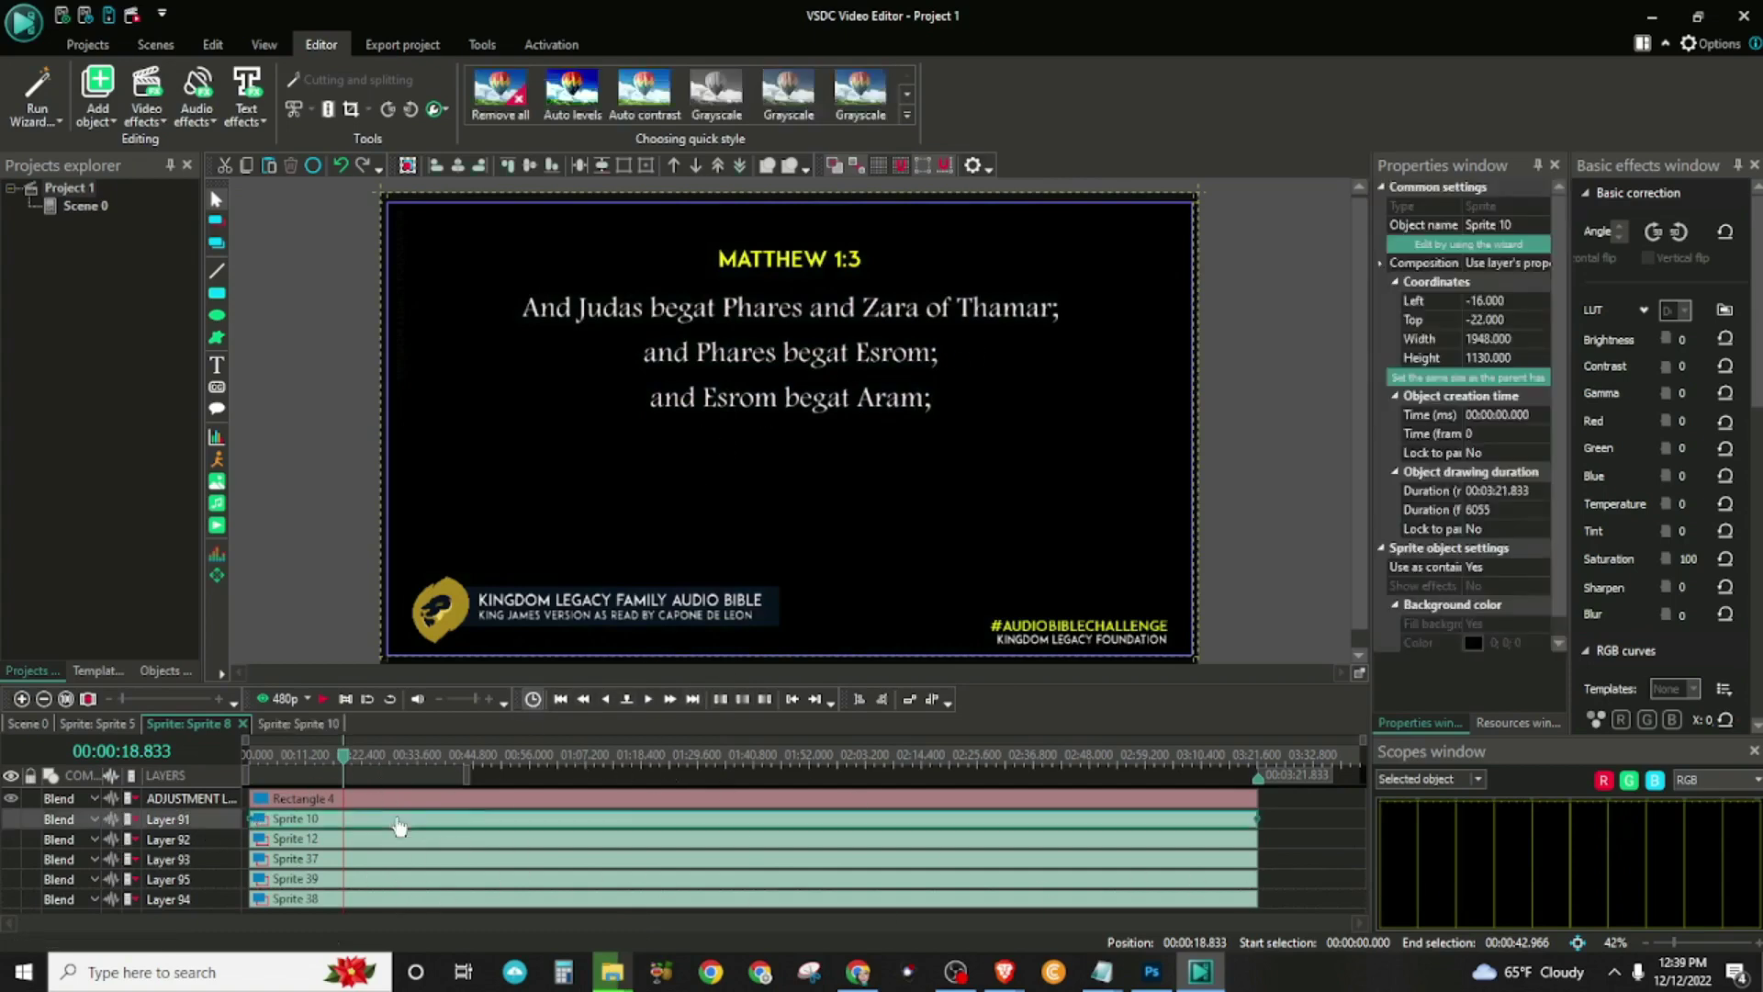
double_click(399, 824)
drag(343, 762, 248, 762)
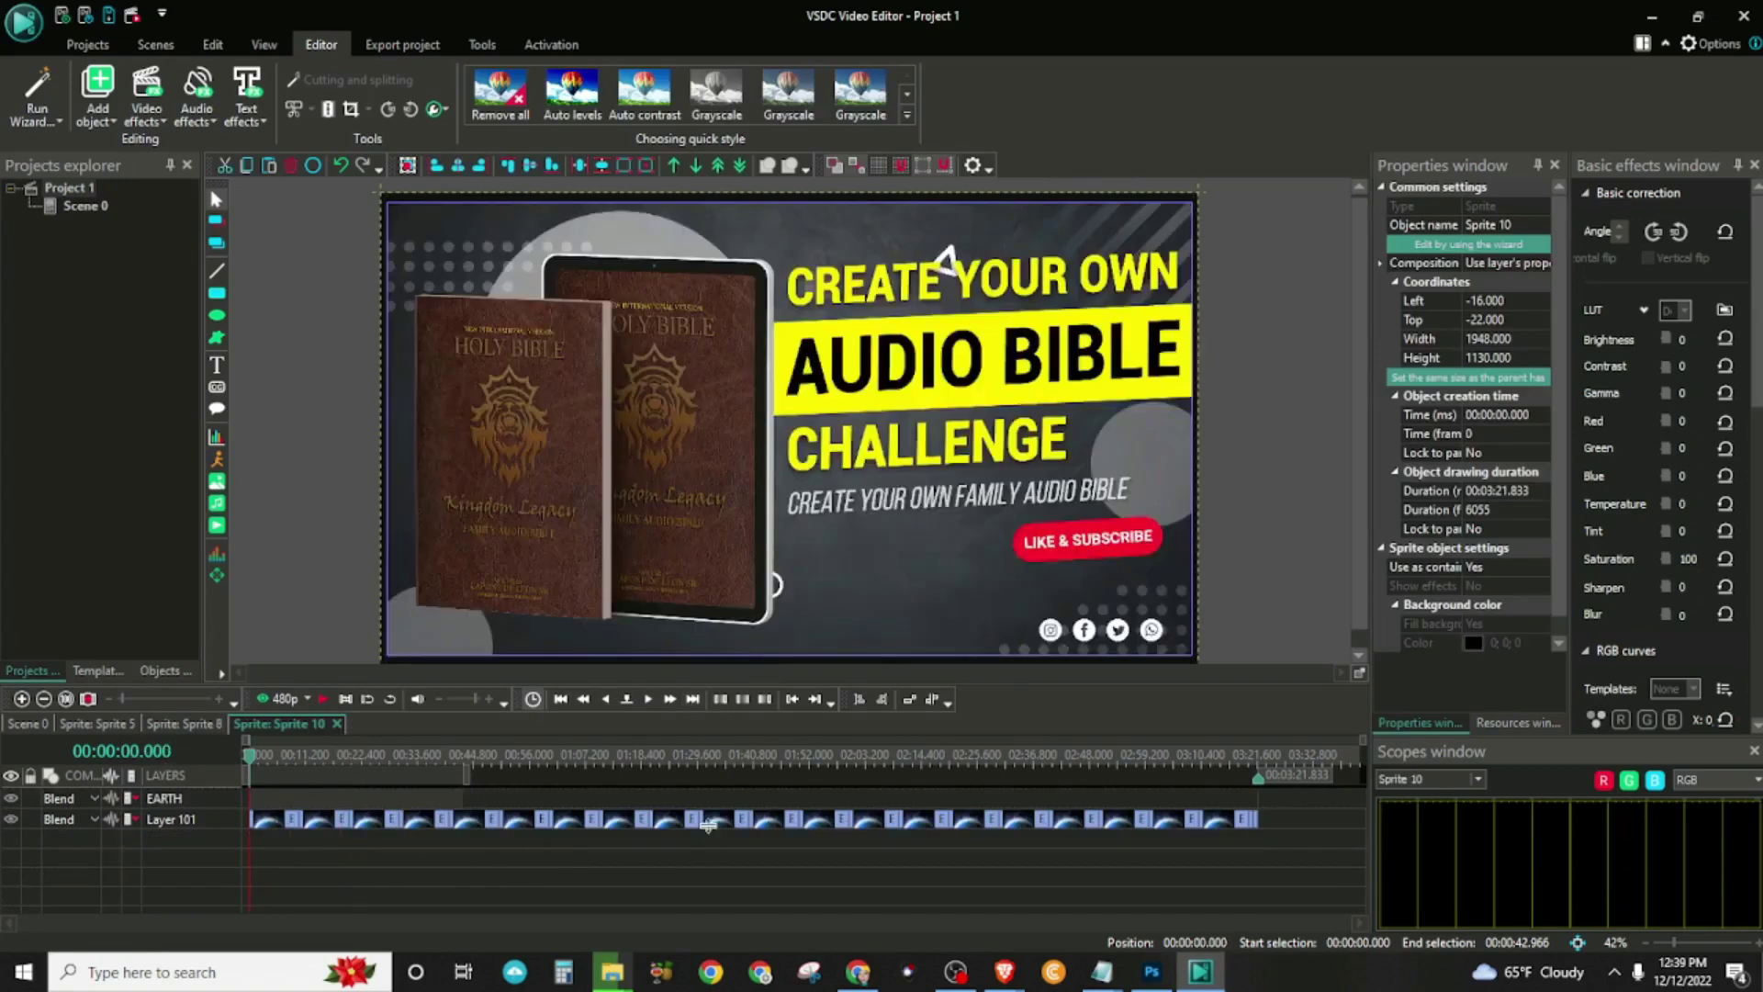
key(space)
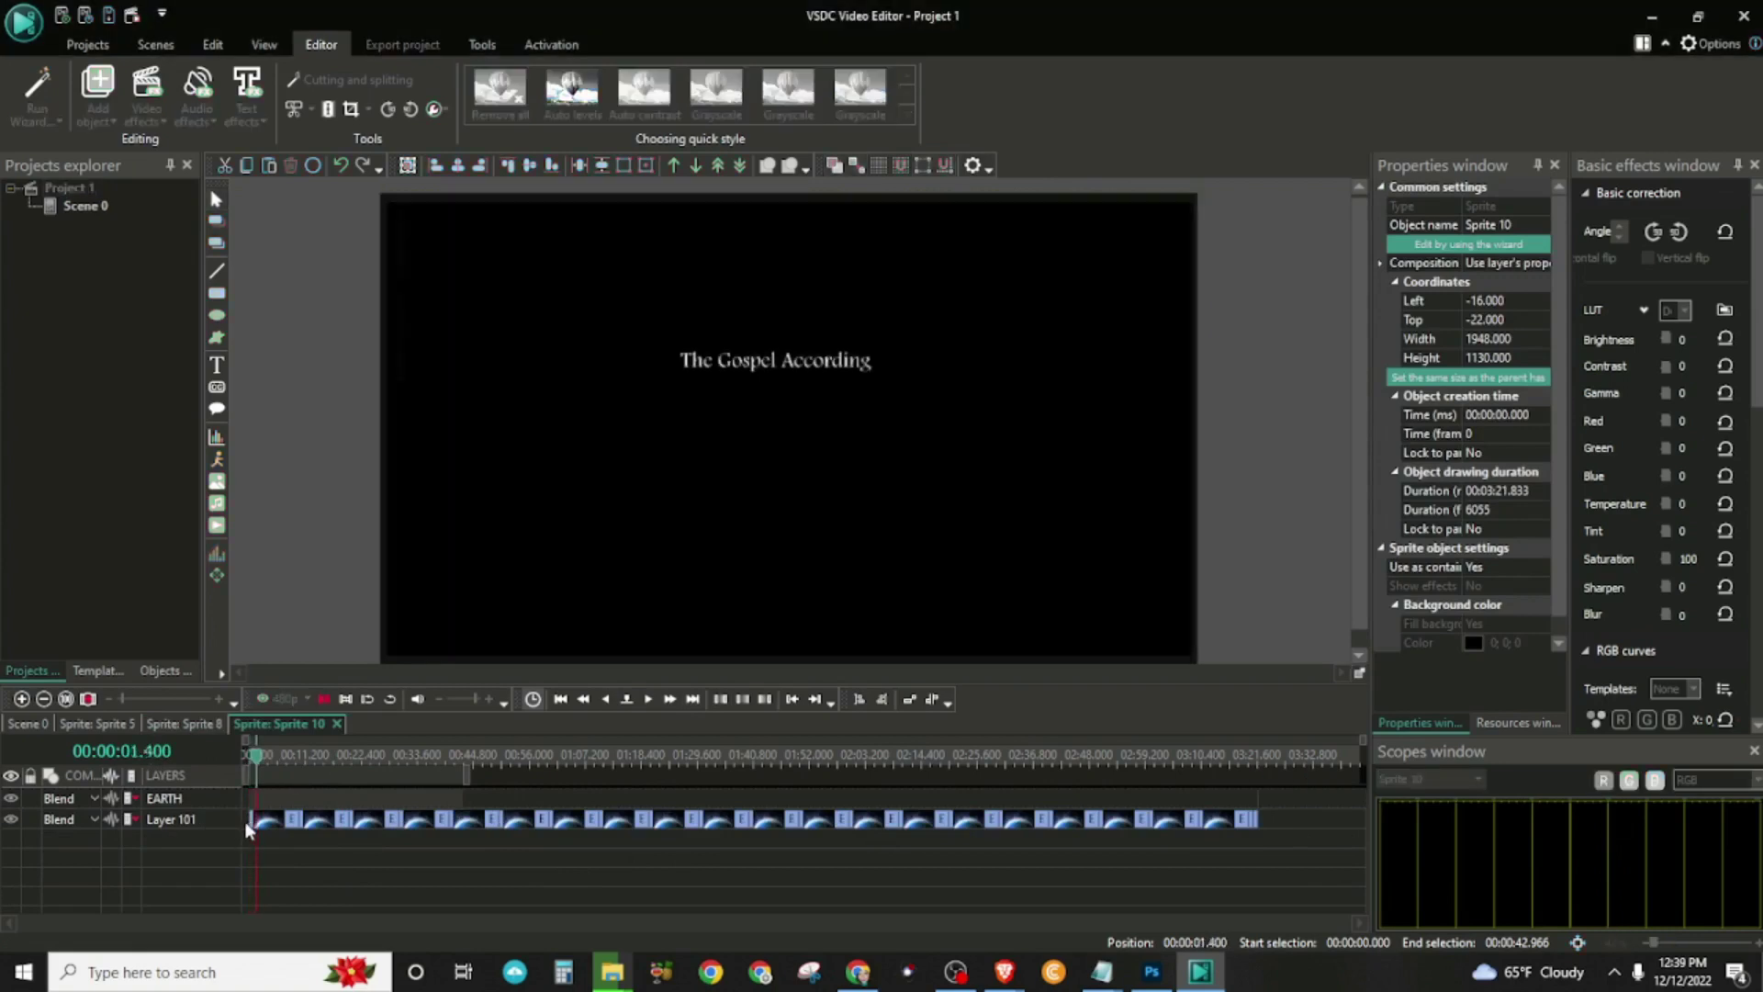
- Show Layer 91 again in the video options sprite and play its earth background from inside the nested sprite
click(185, 724)
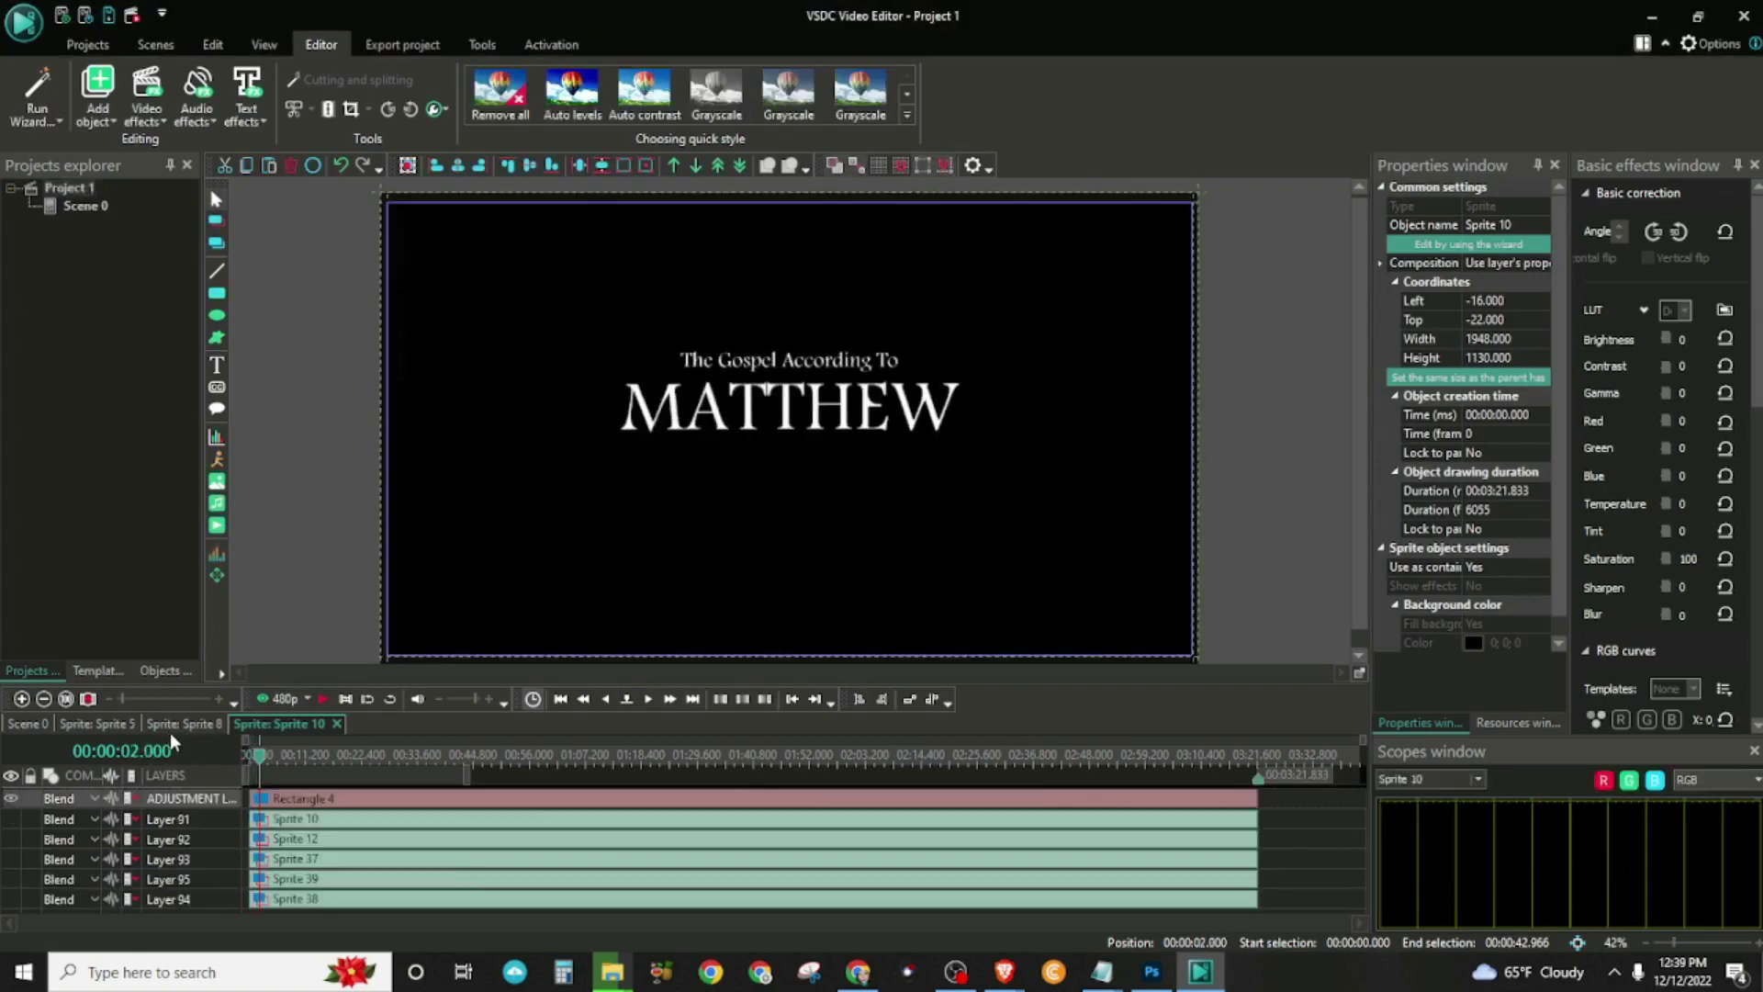
click(9, 820)
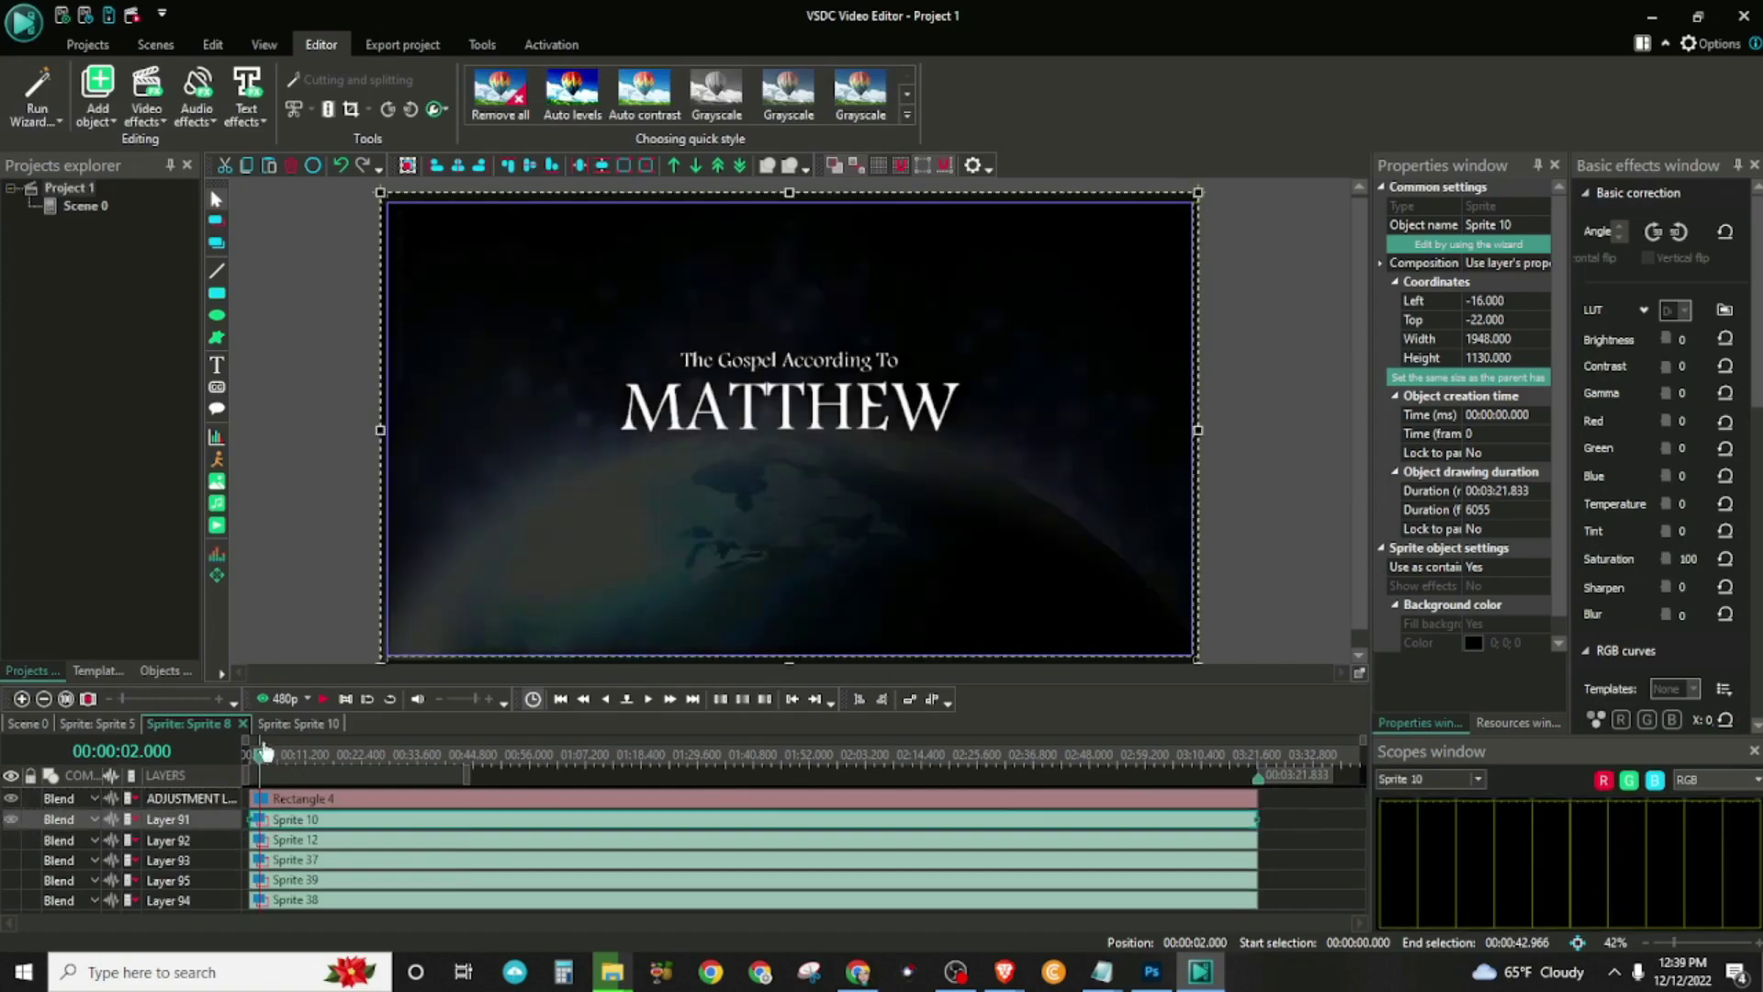
click(292, 723)
key(space)
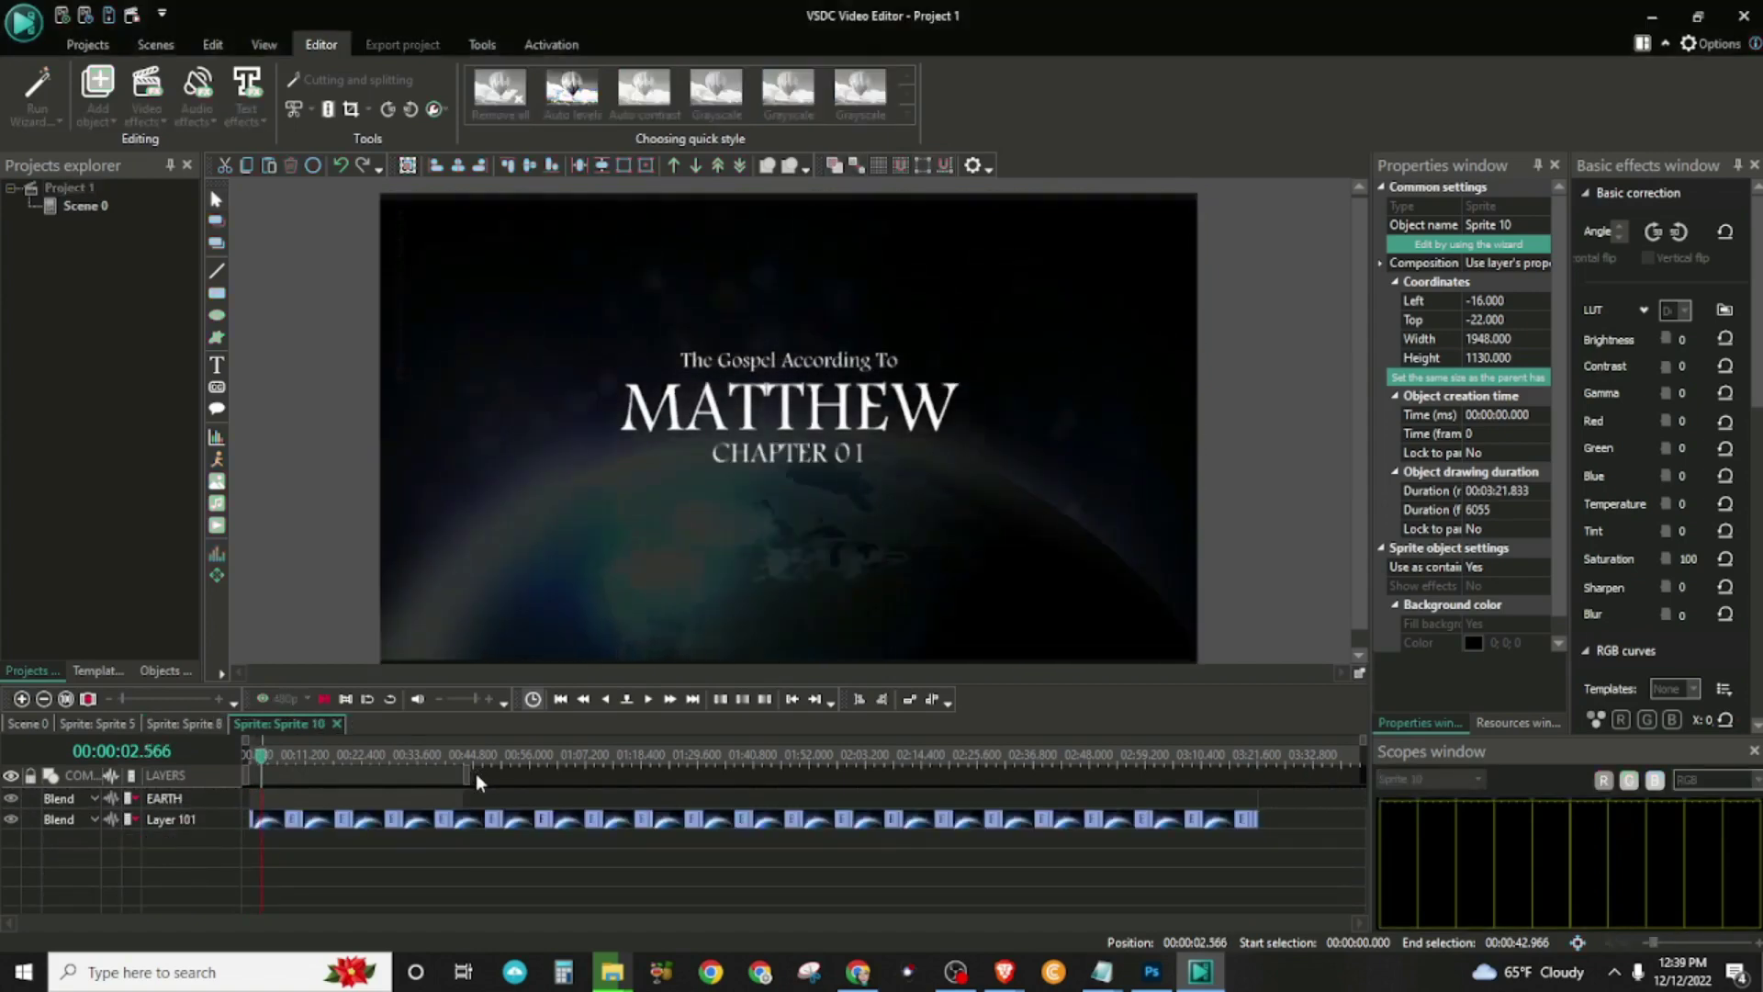
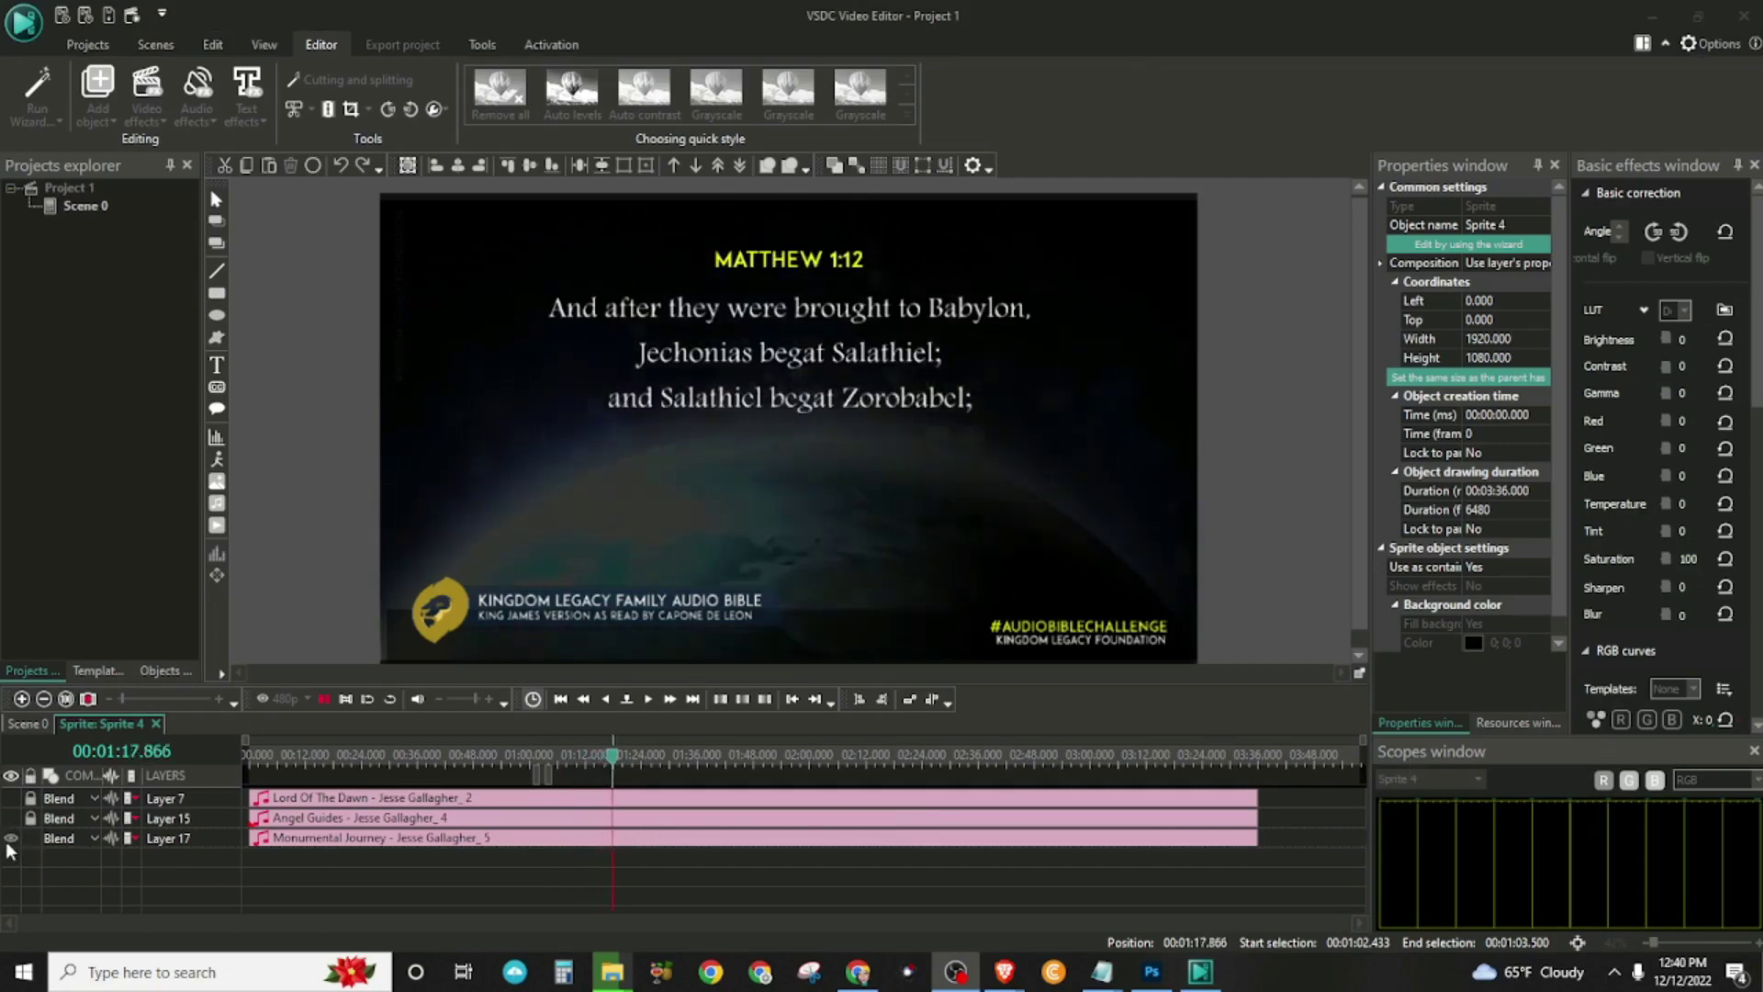
- Preview the music options by making only Layer 15 and Layer 7 active in turn, and switch back to Layer 17
key(space)
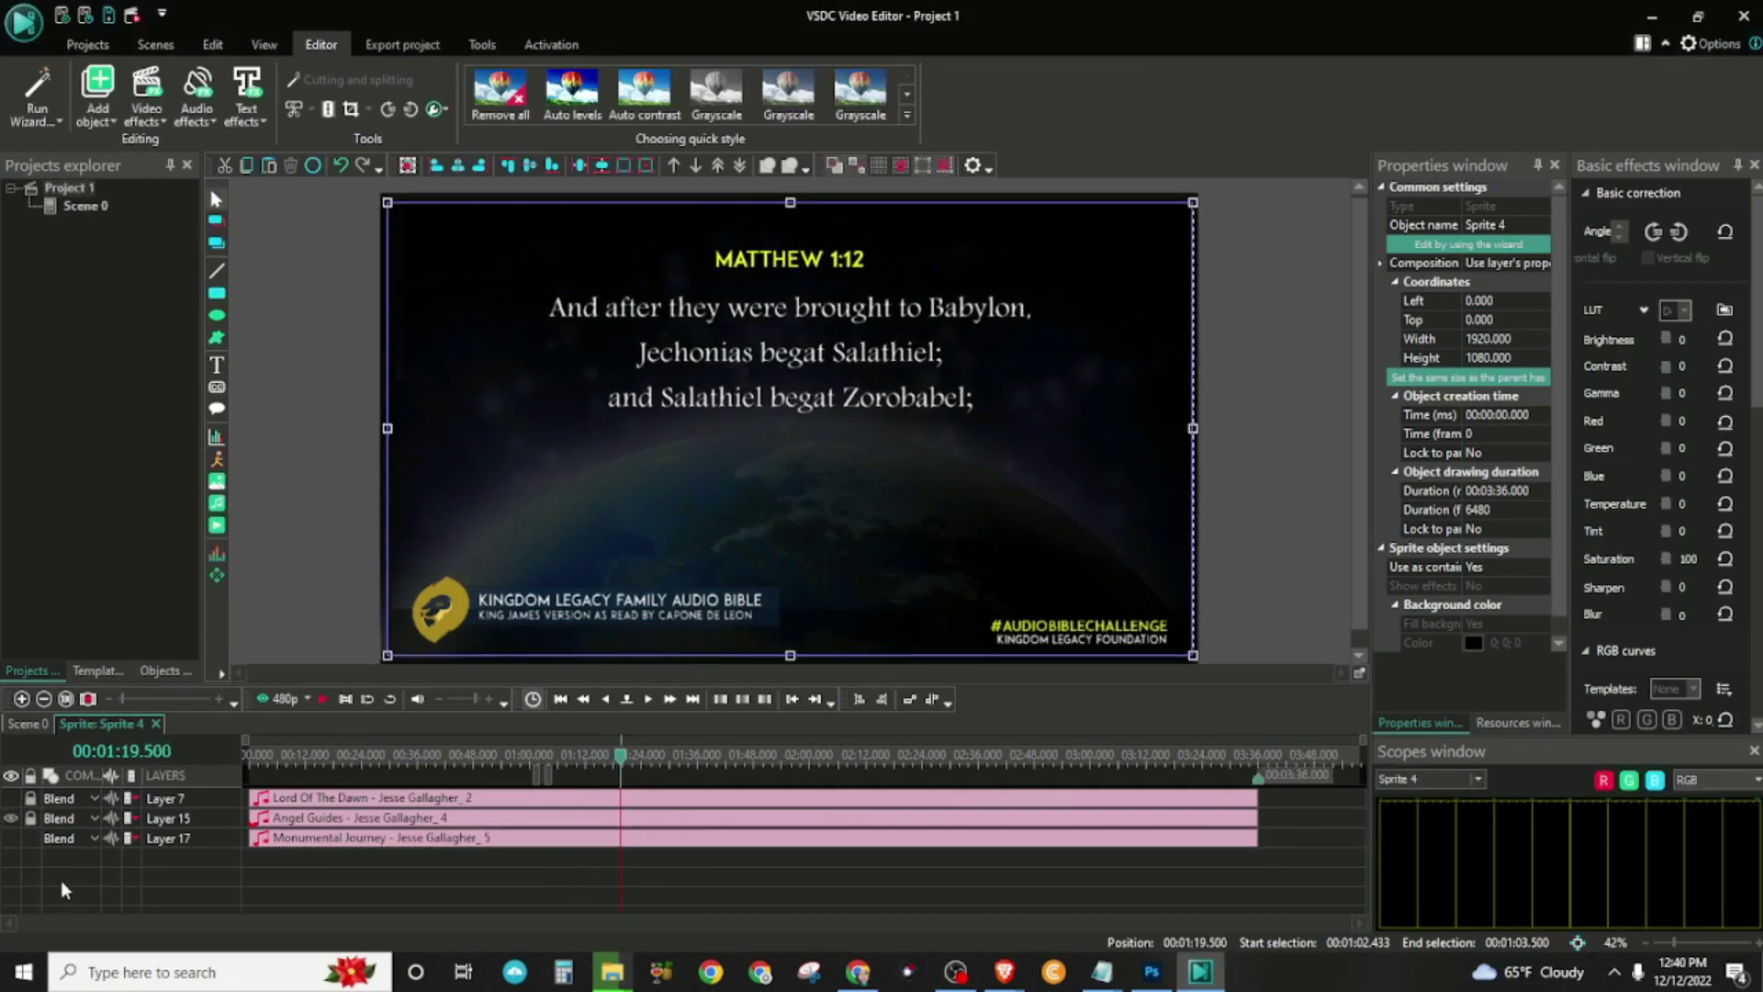
key(space)
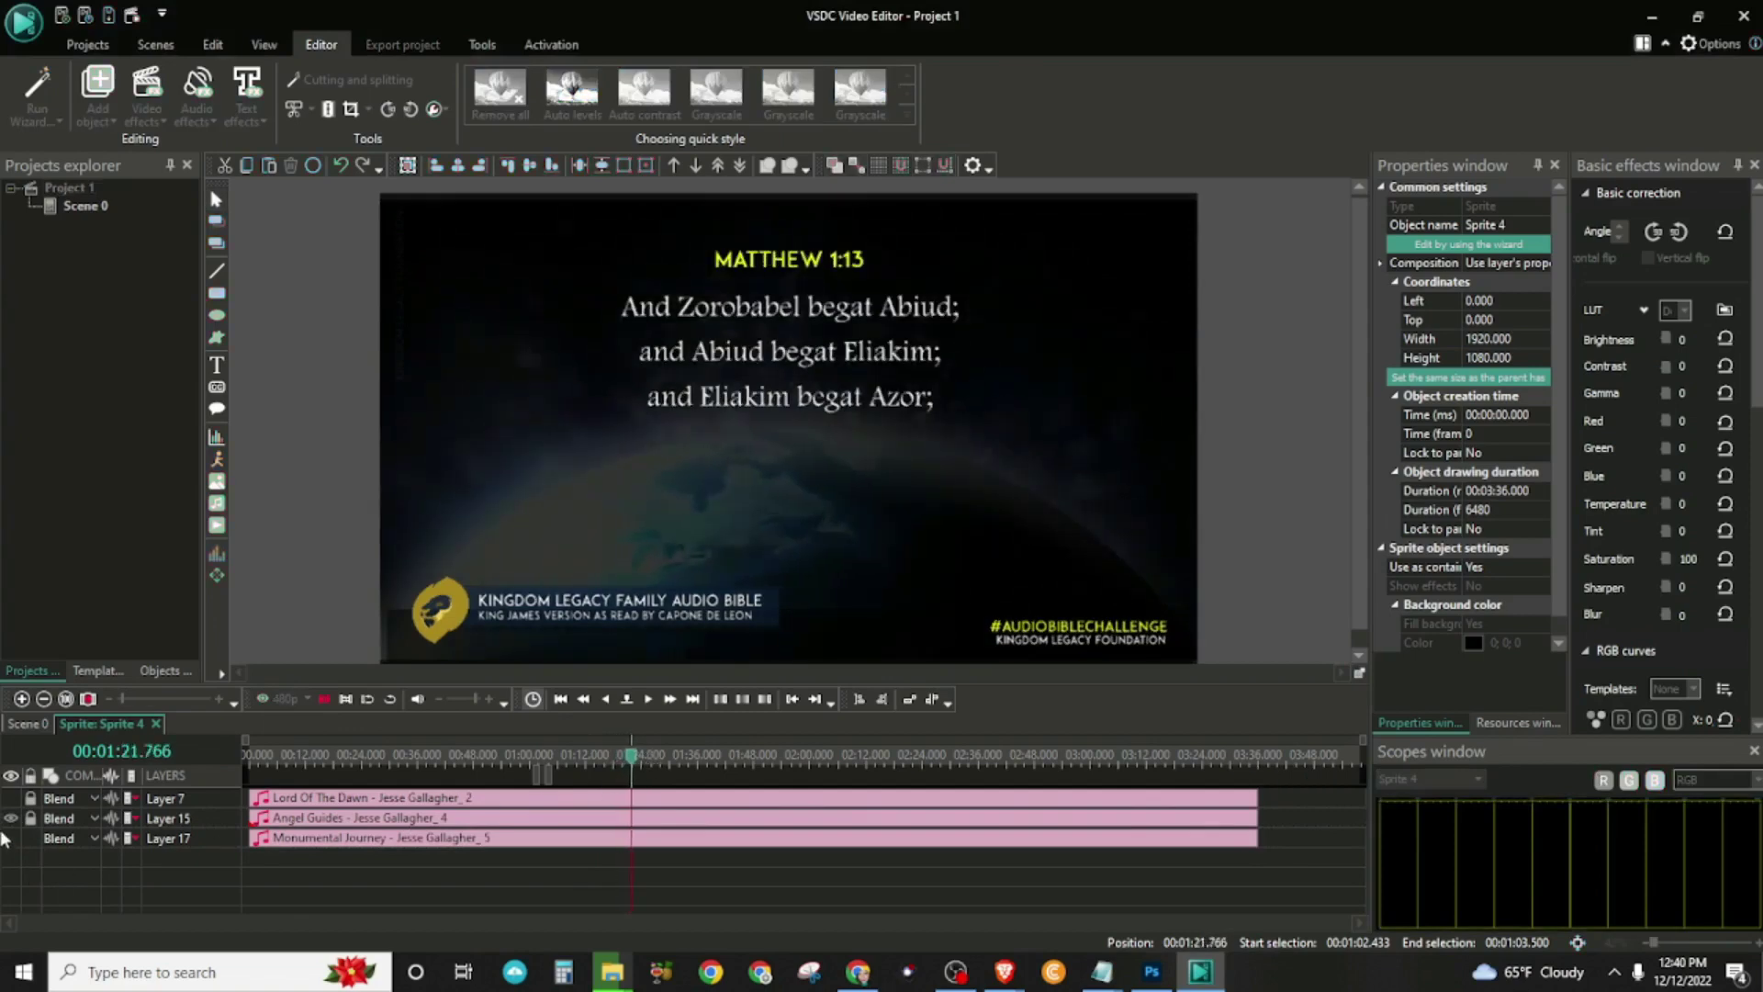
key(space)
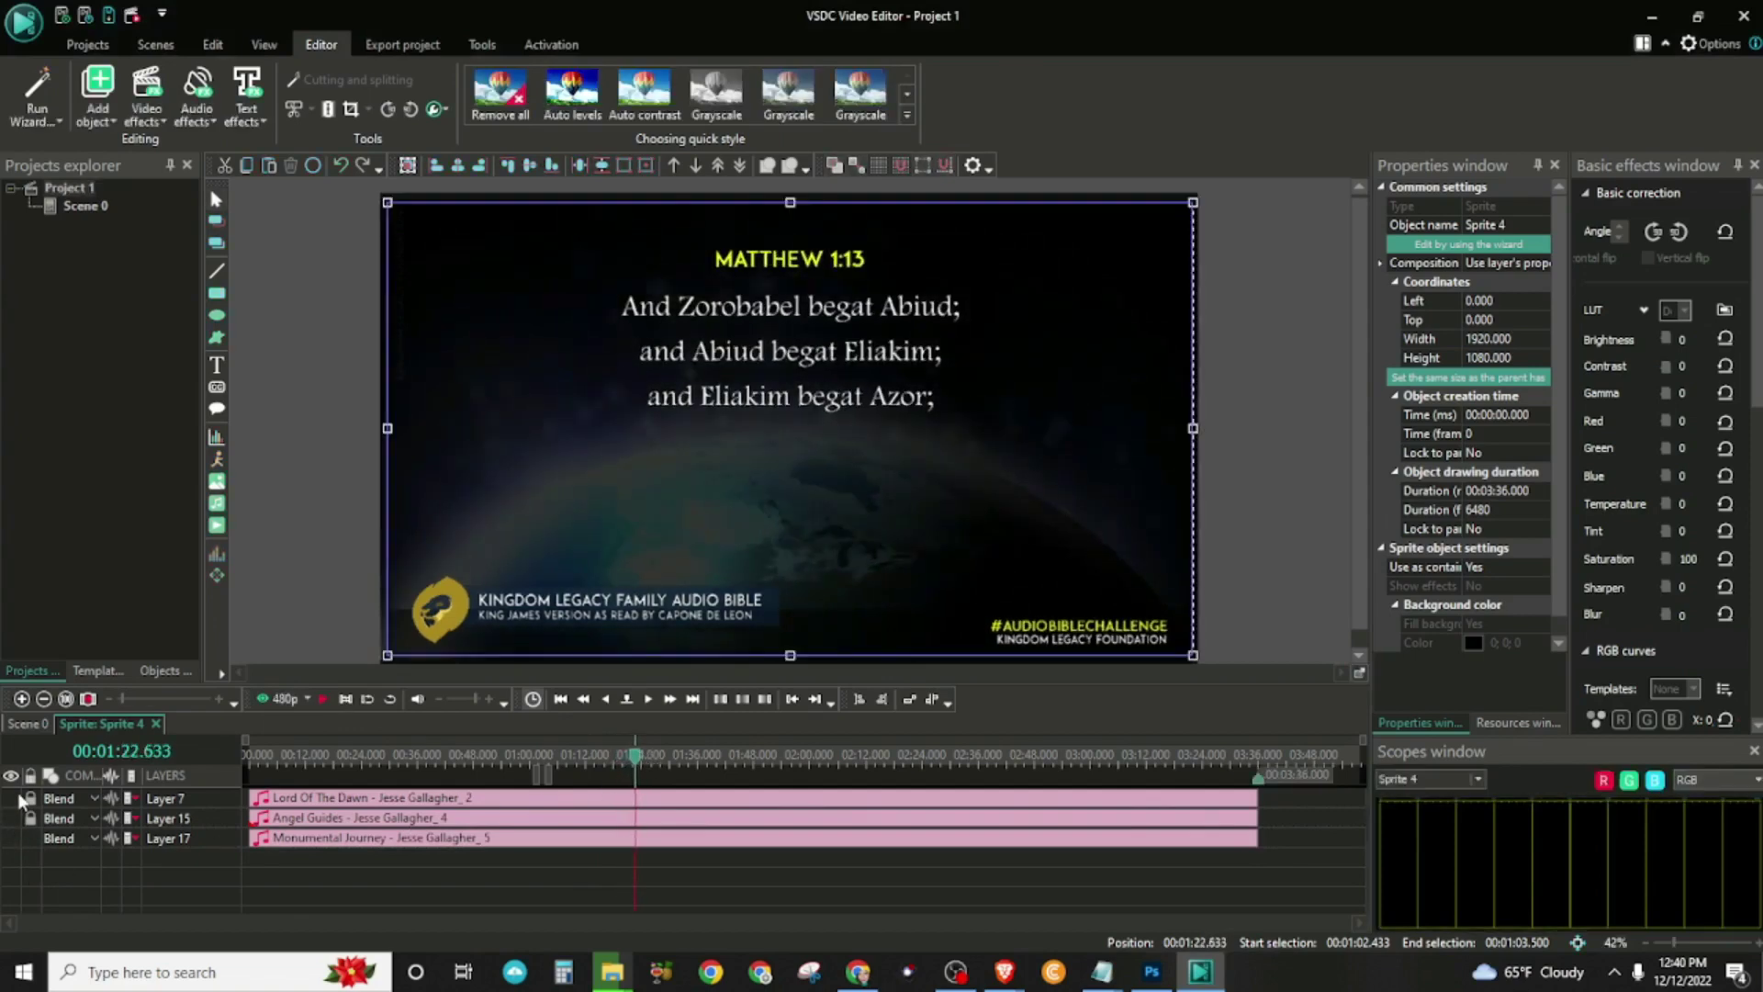
key(space)
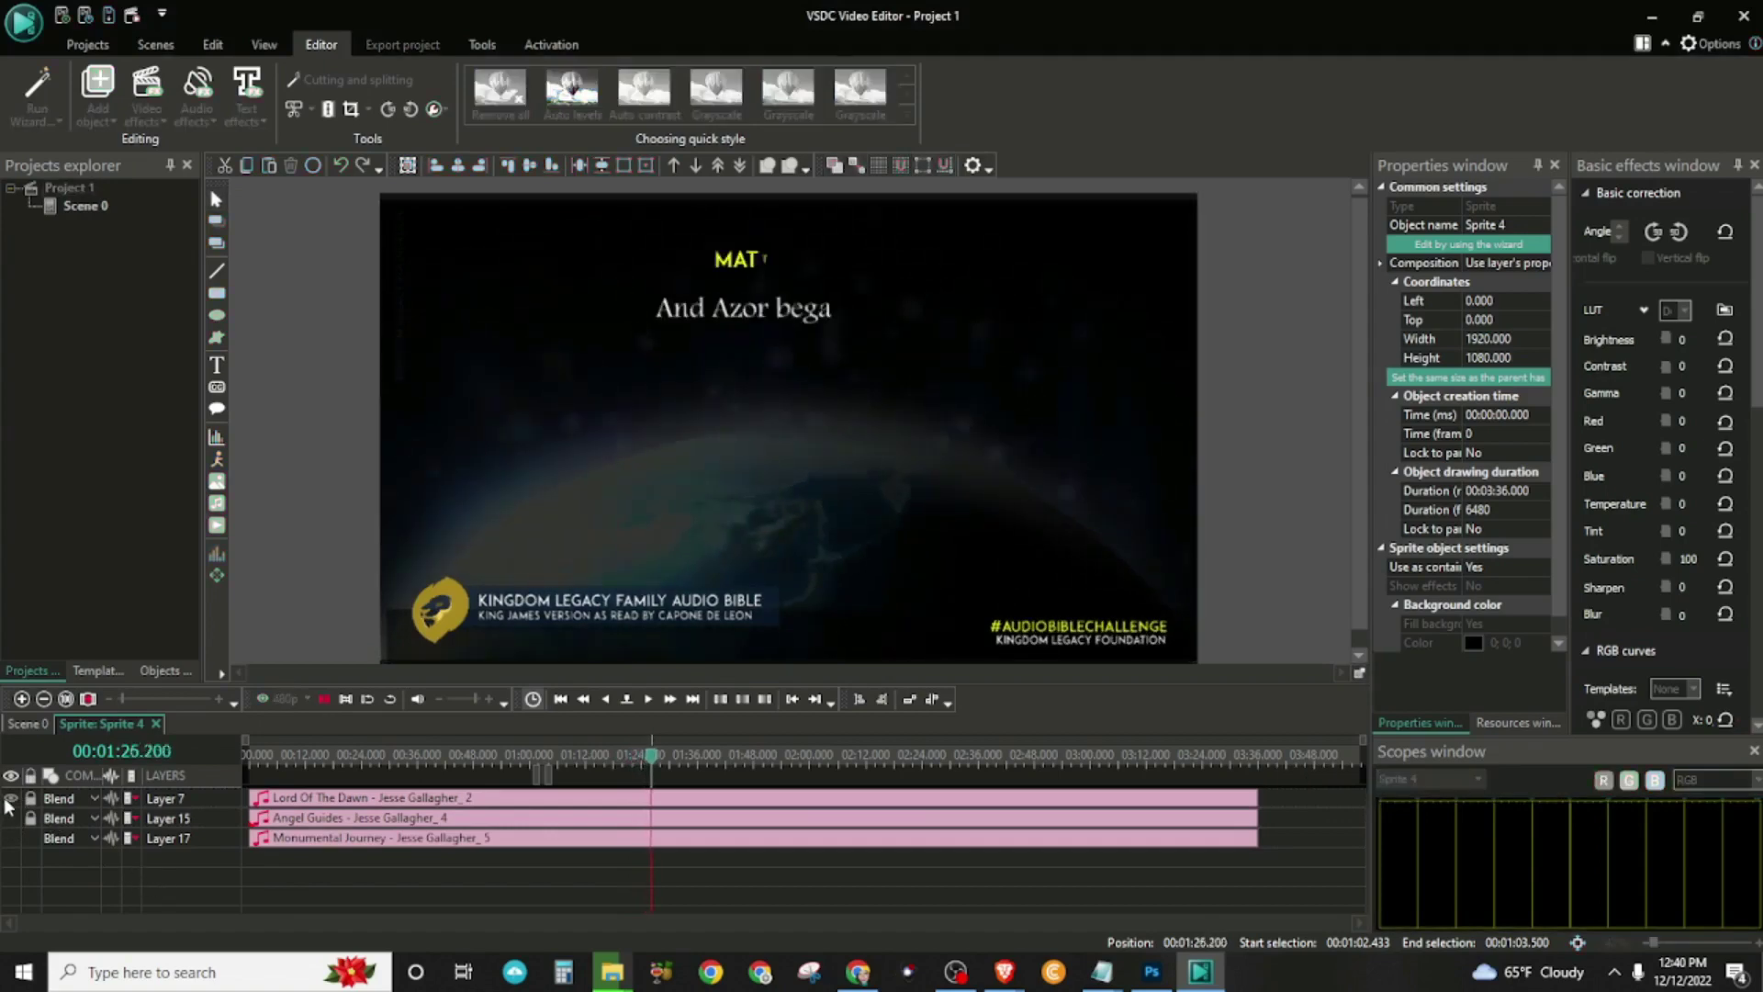
key(space)
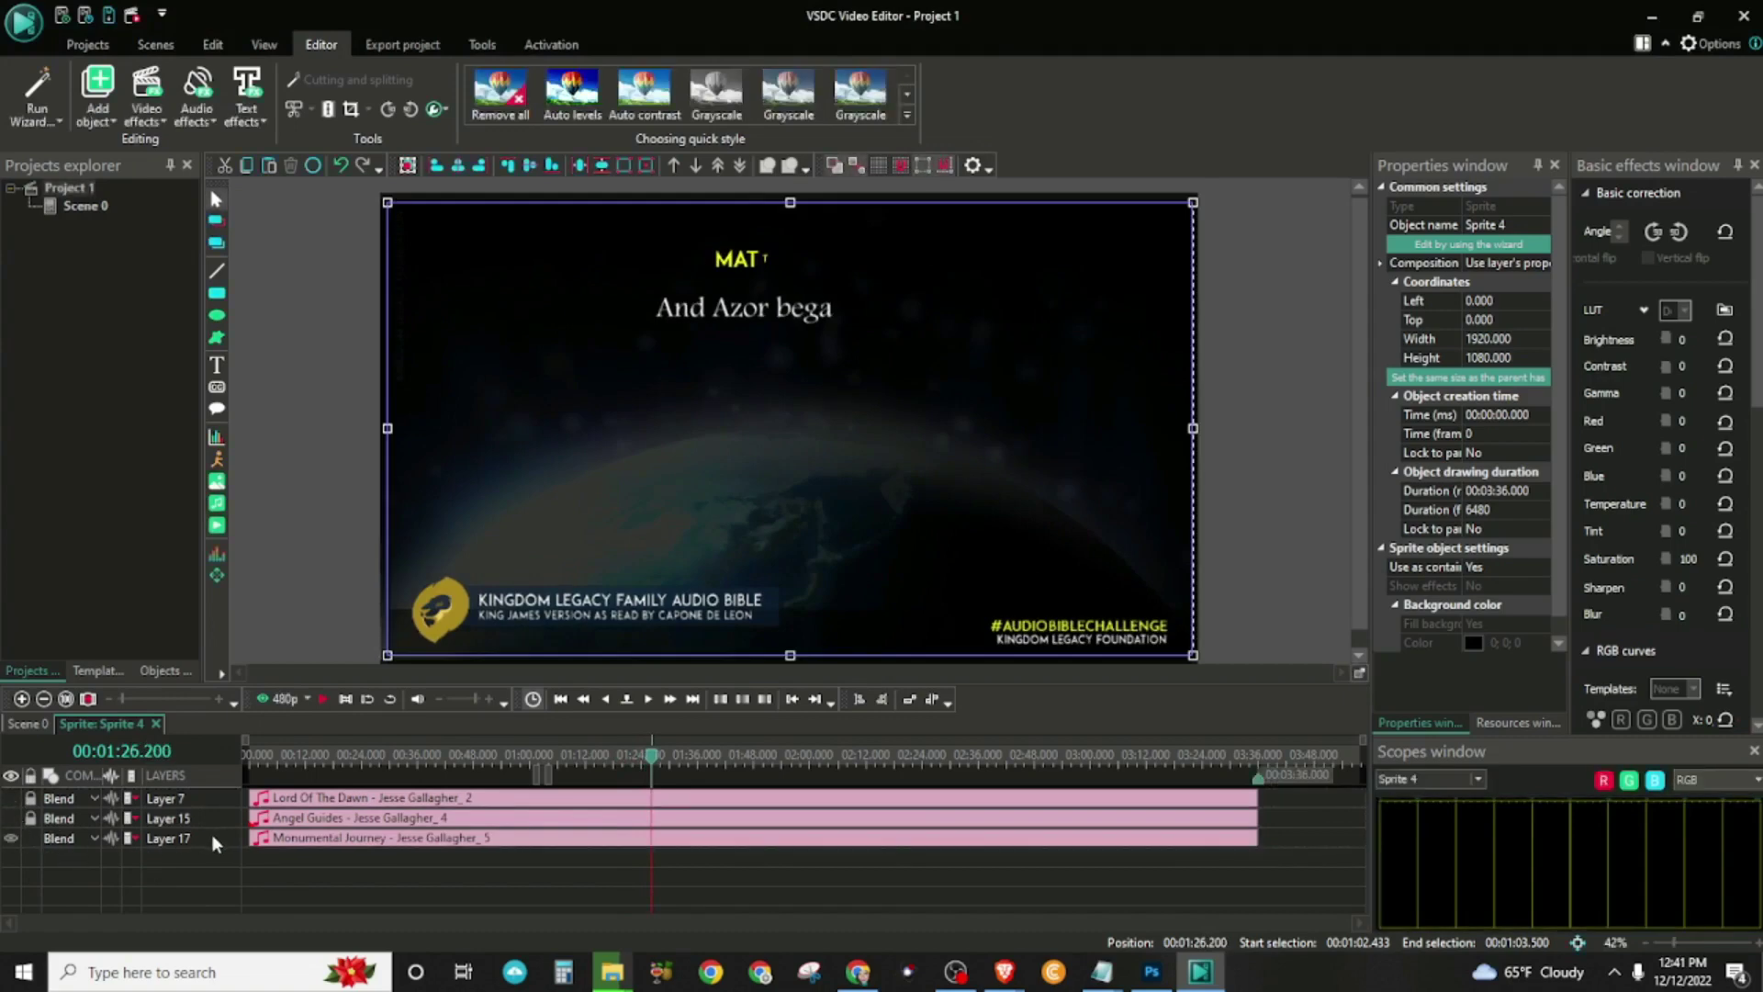
- Return to the main scene, lock the MUSIC TRACK layer and clear the selection
click(25, 729)
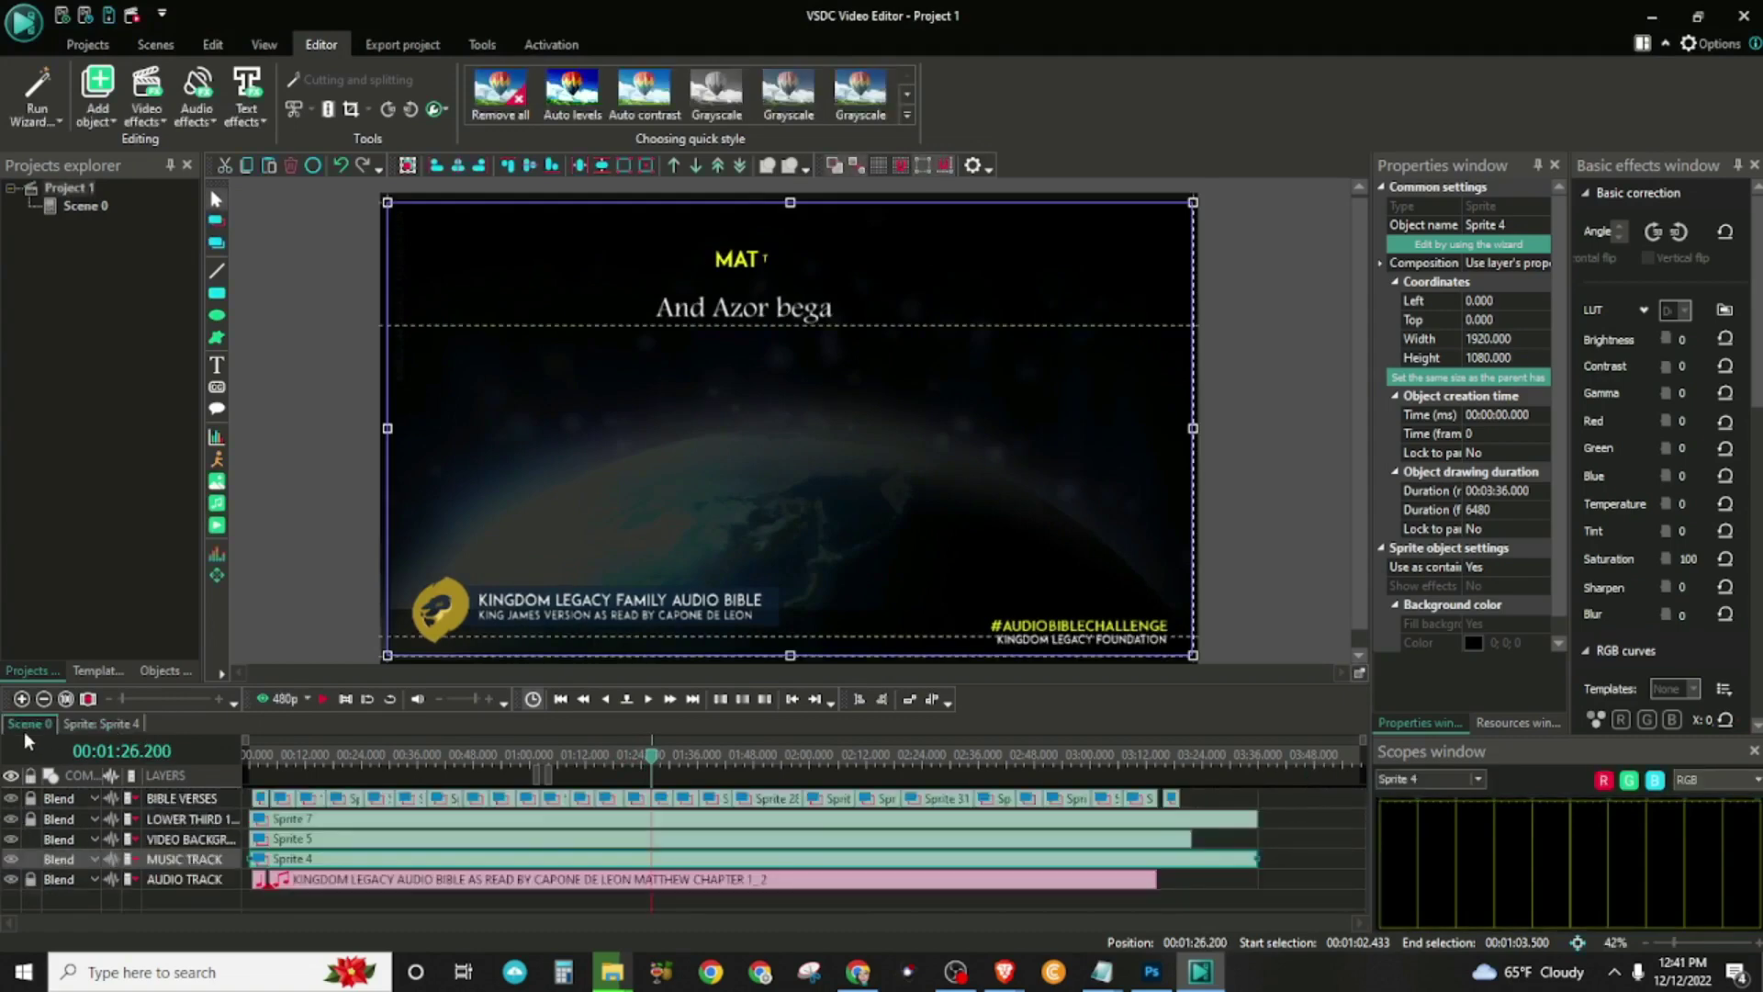
click(28, 858)
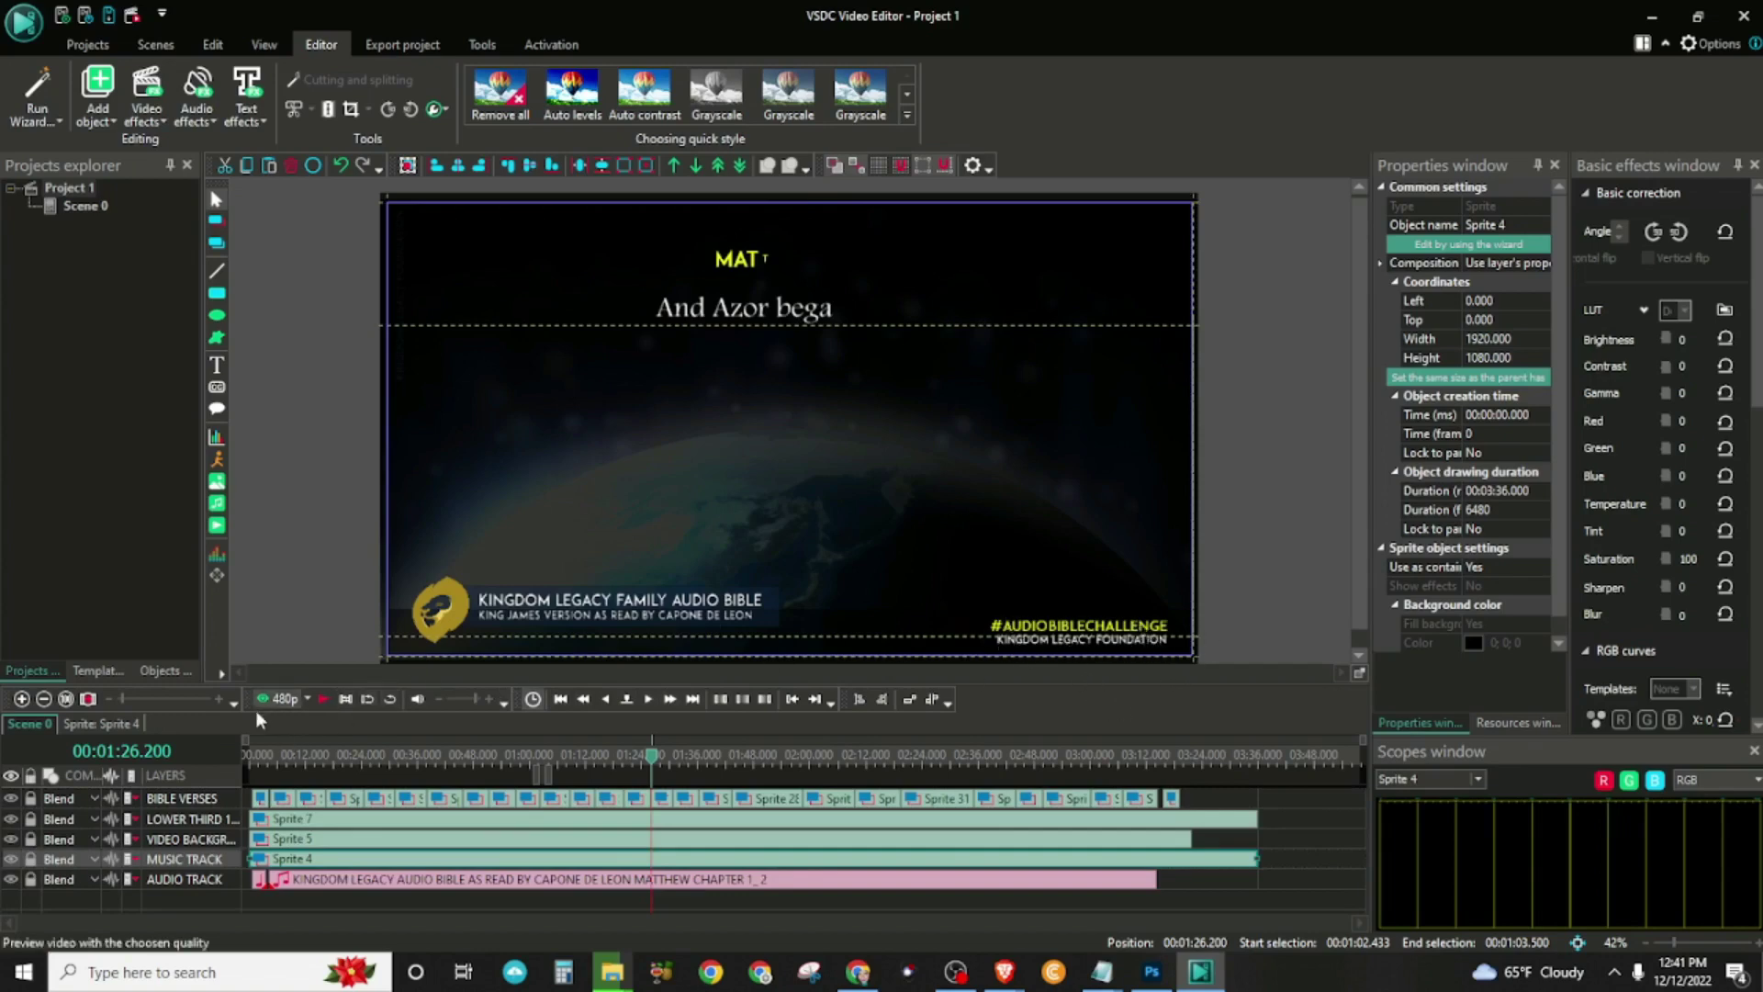
click(273, 639)
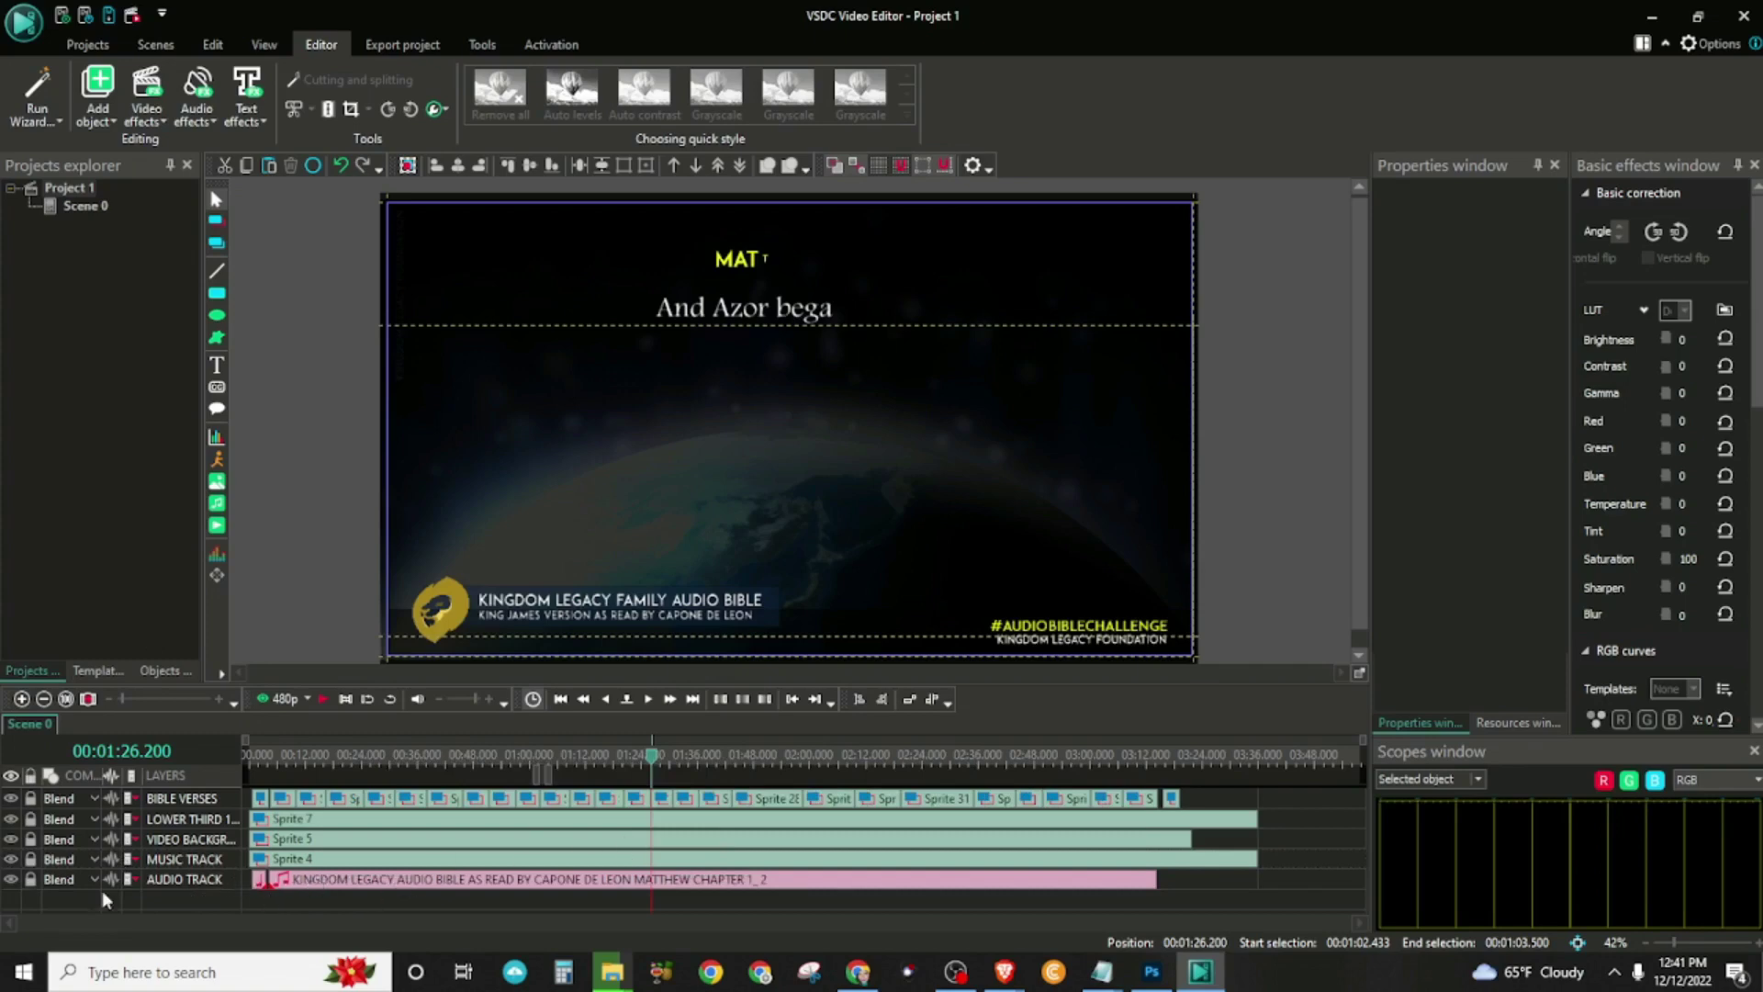
- Play the scene from the start with the AUDIO TRACK layer hidden, and show the layer again to compare the playback
click(11, 879)
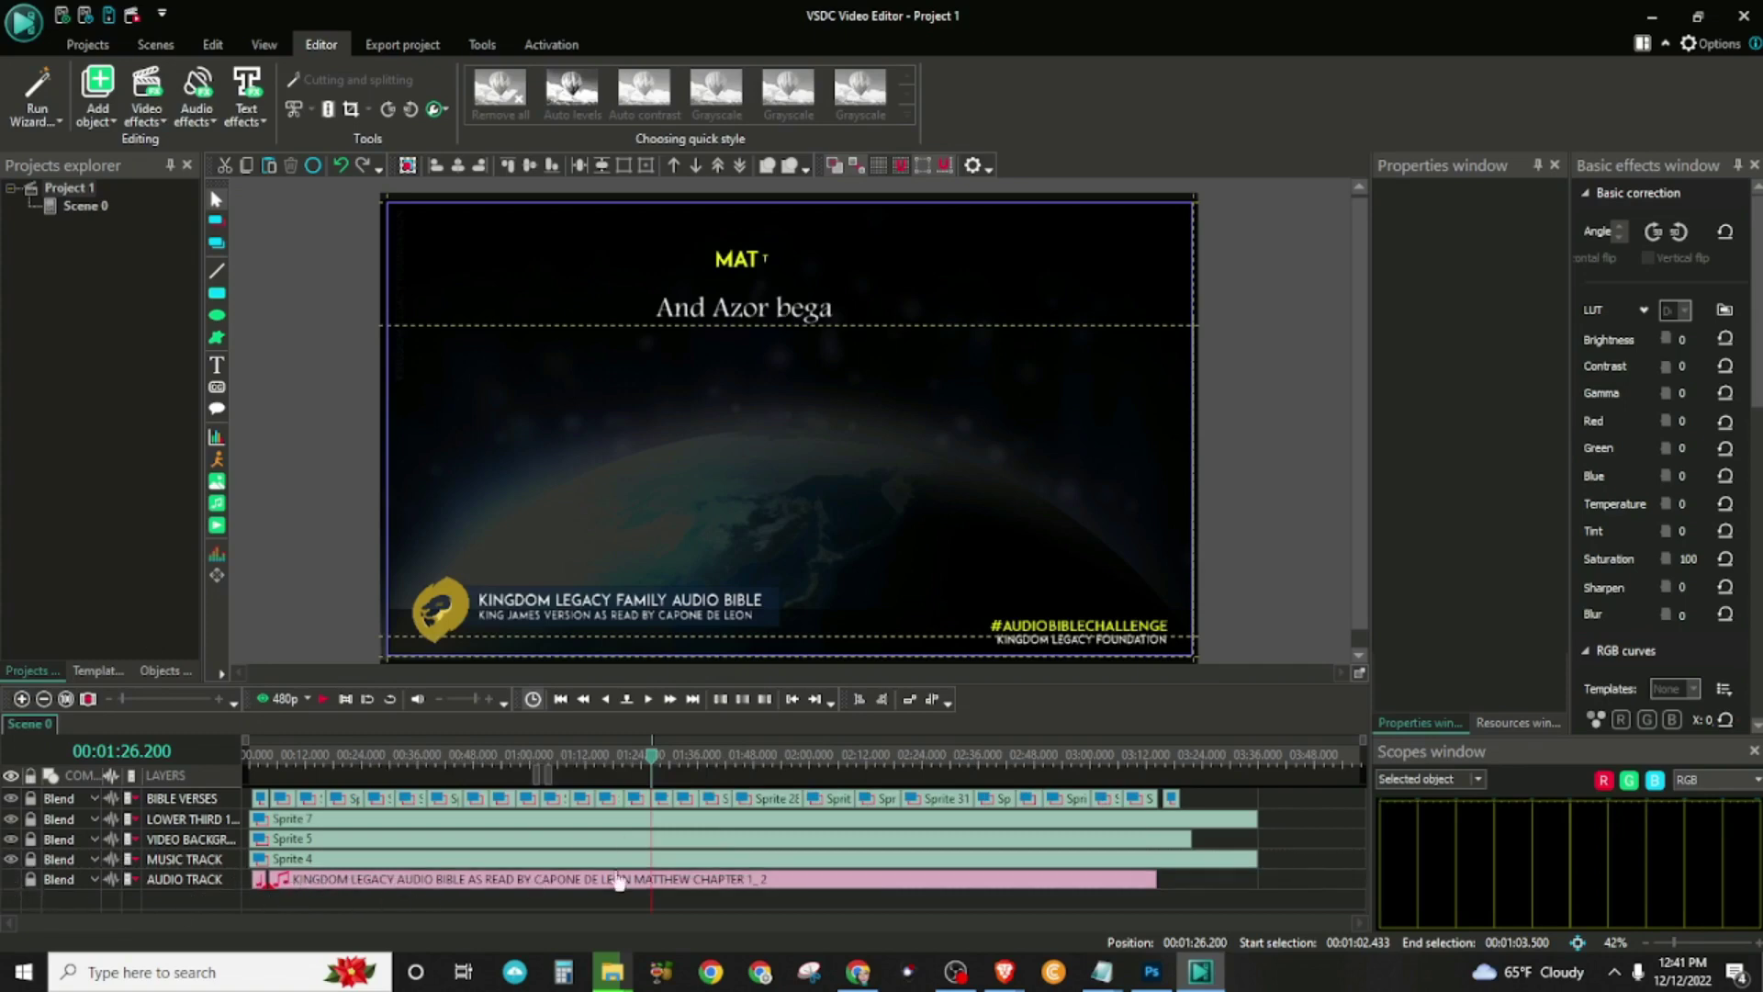
click(646, 762)
drag(647, 770, 128, 773)
key(space)
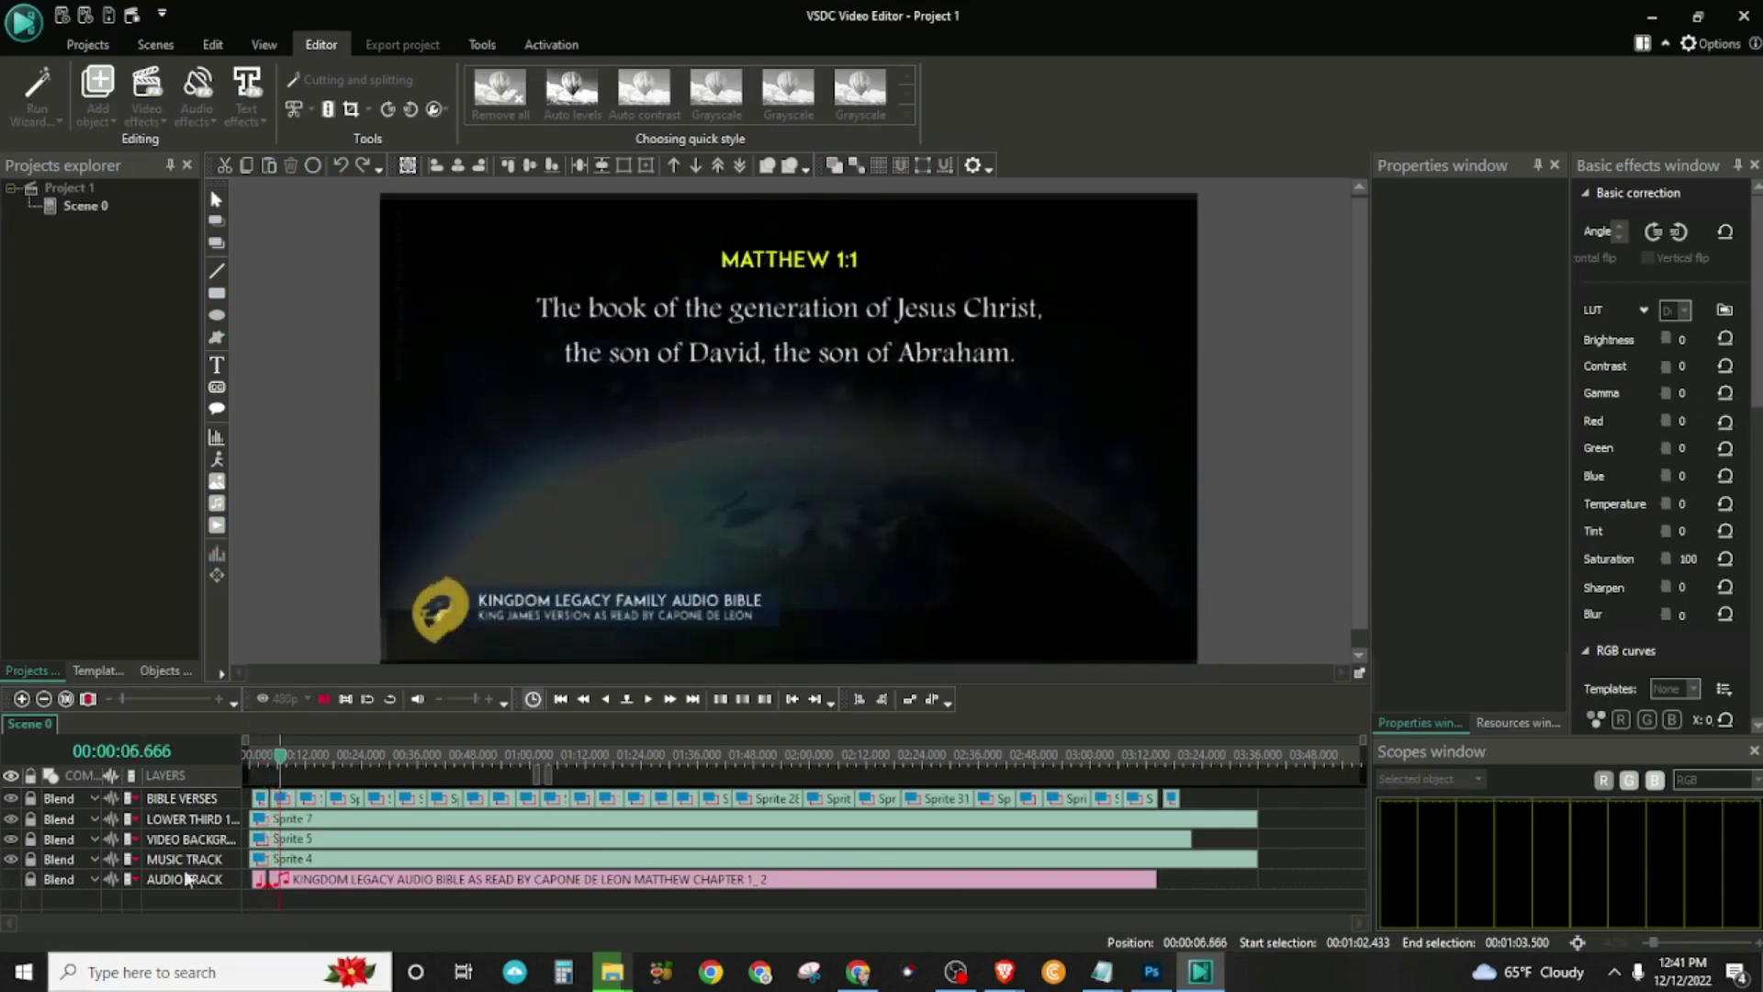
click(11, 879)
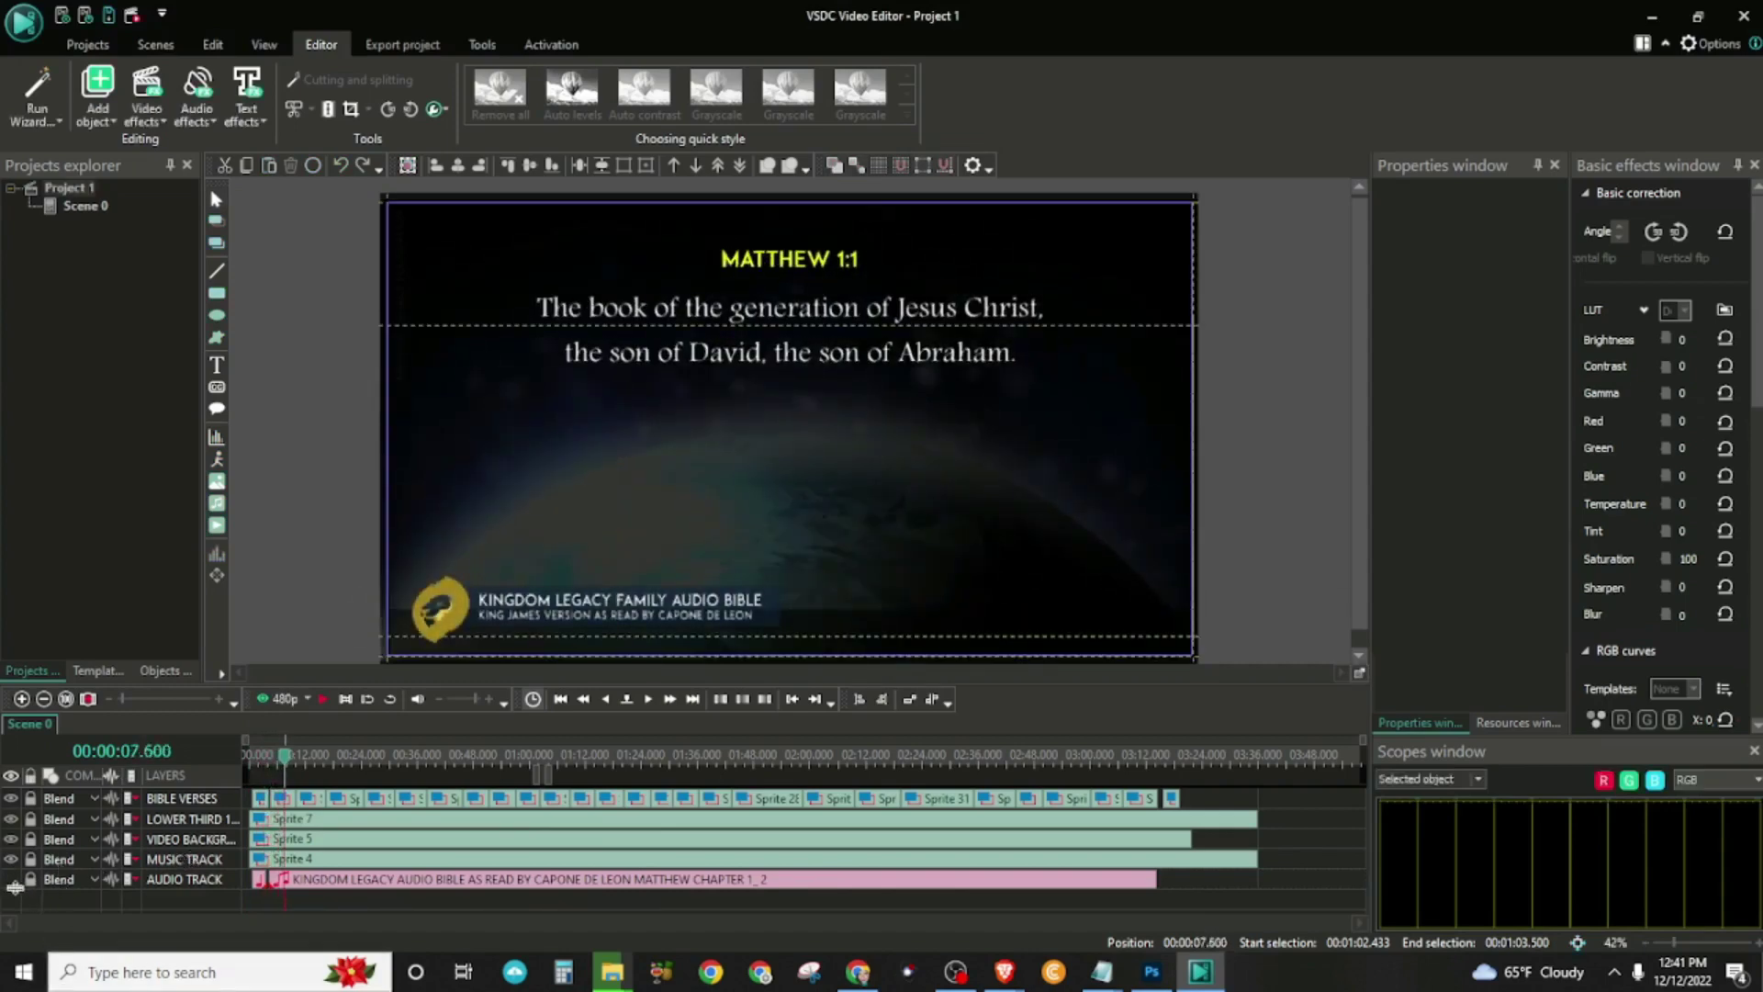
key(space)
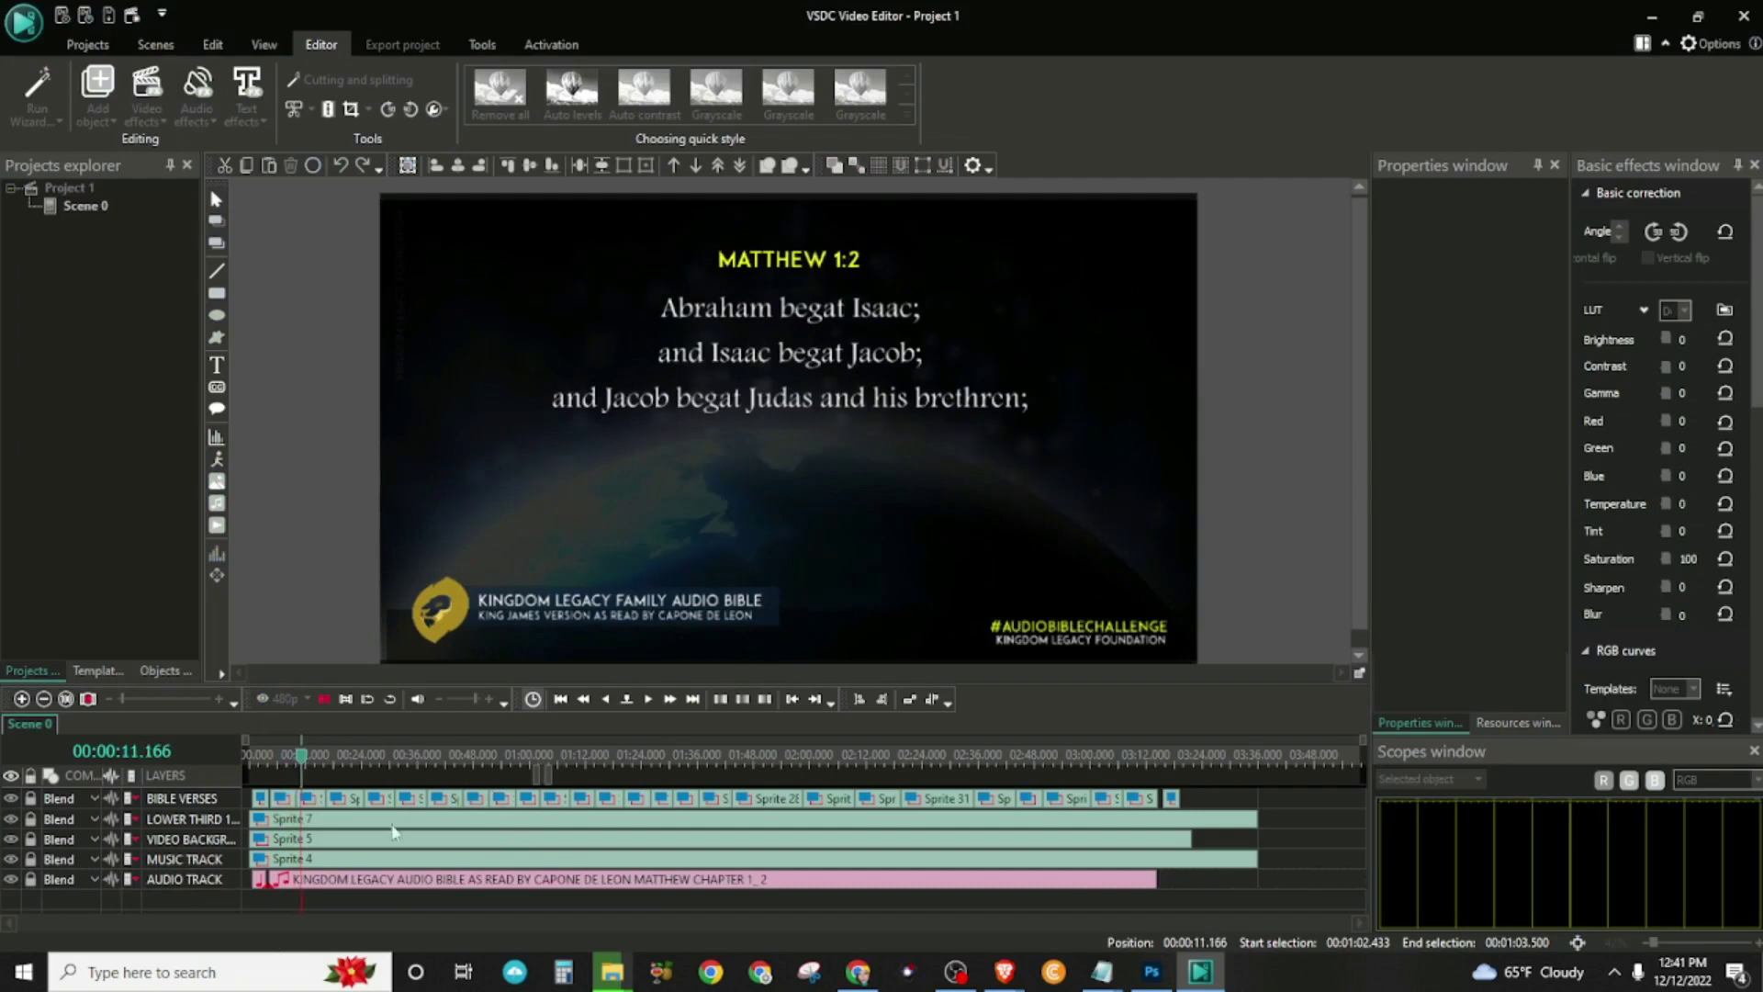
key(space)
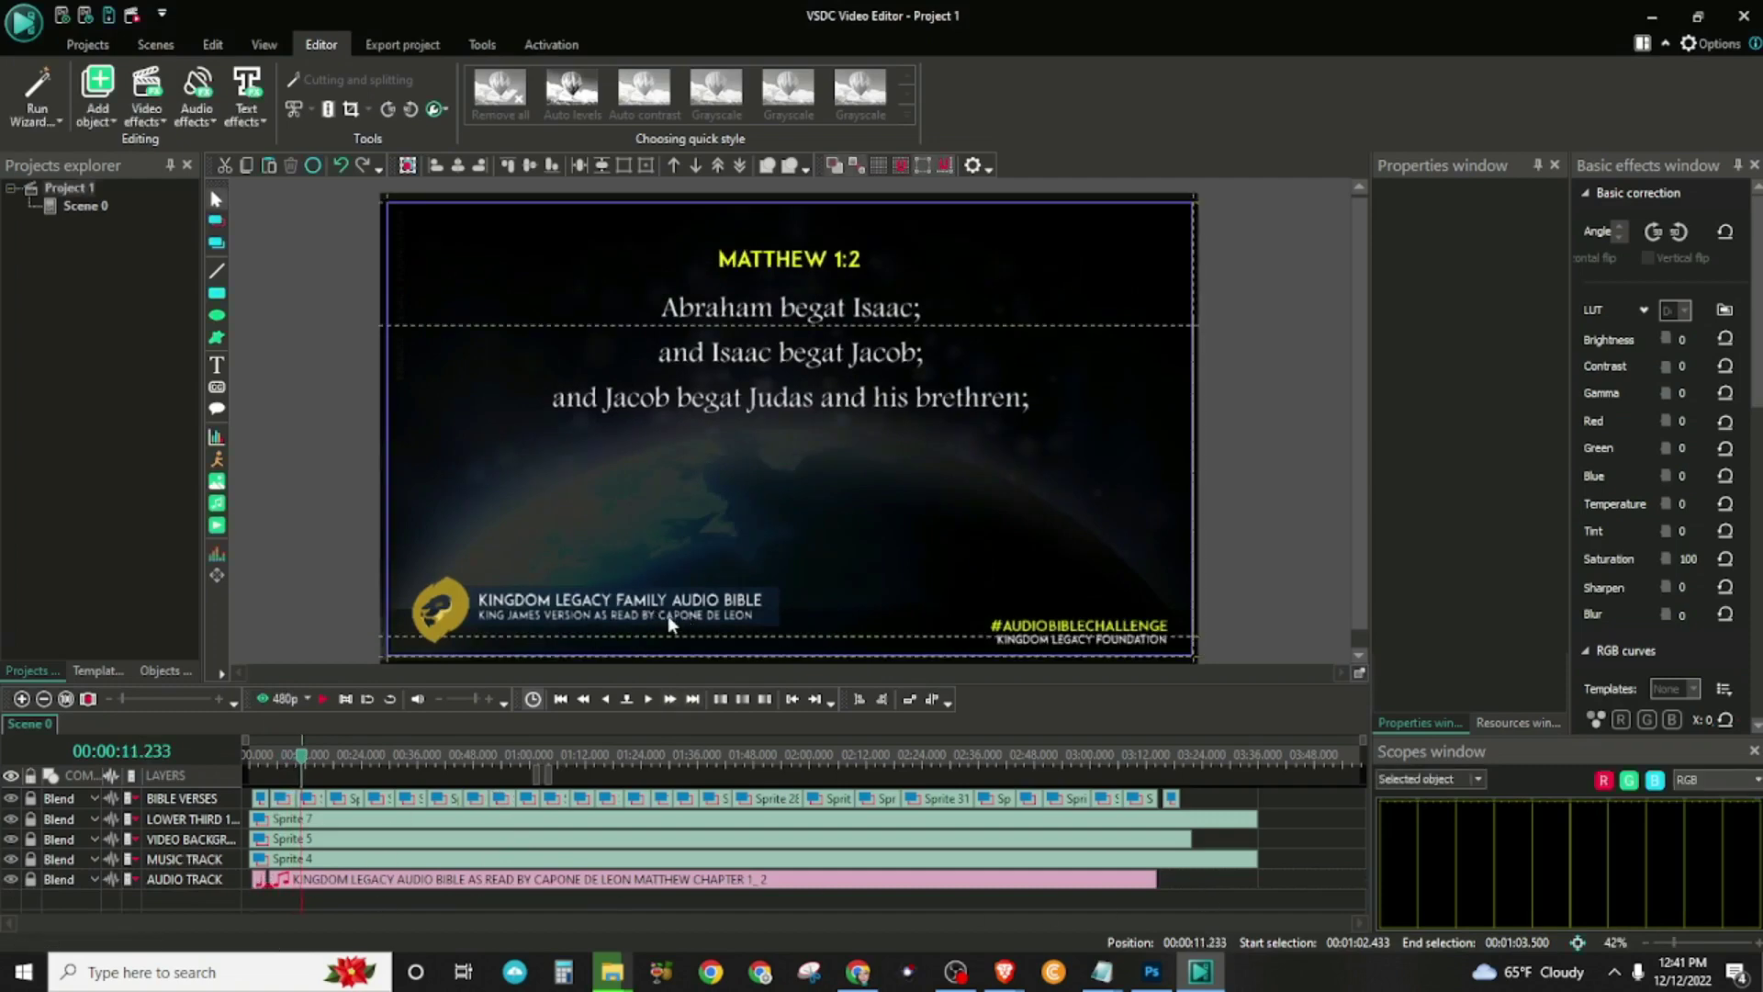